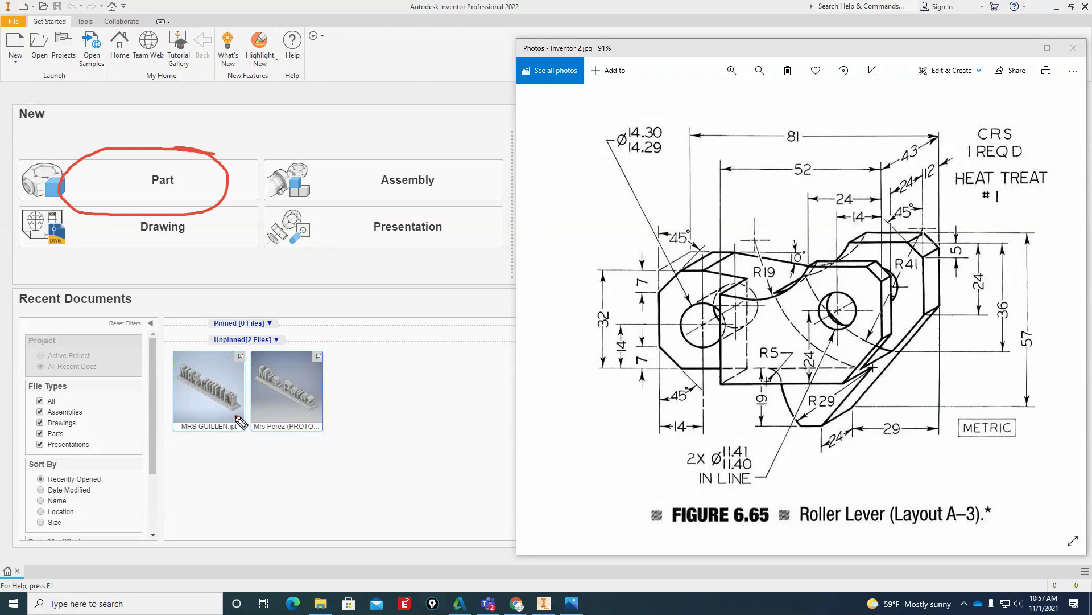
{"action": "mouse_move", "coordinate": [243, 418]}
{"action": "left_mouse_down"}
{"action": "mouse_move", "coordinate": [224, 431]}
{"action": "mouse_move", "coordinate": [243, 434]}
{"action": "mouse_move", "coordinate": [246, 420]}
{"action": "left_mouse_up"}
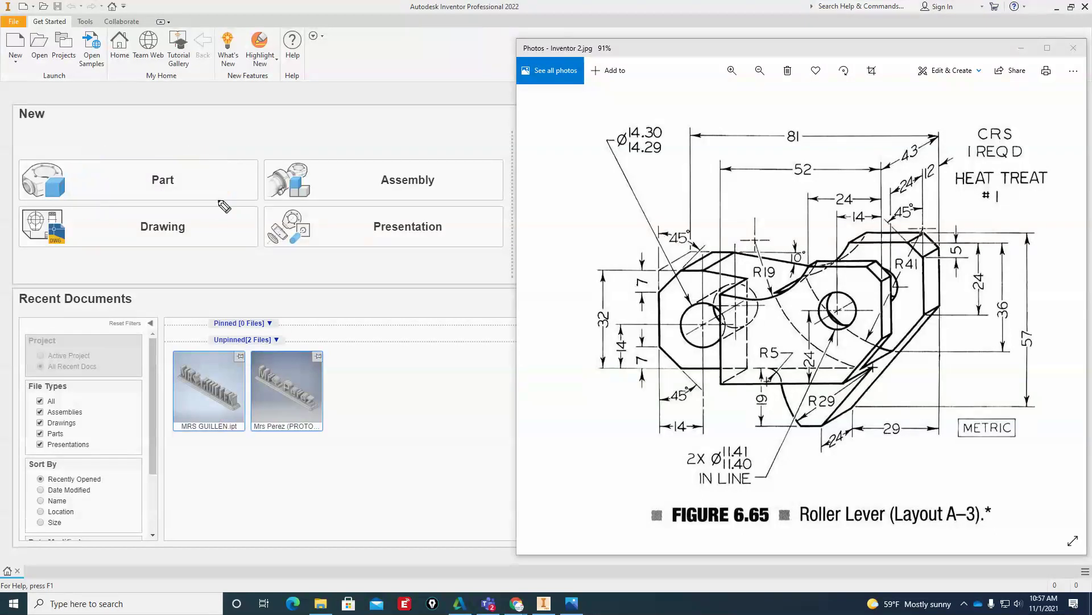
{"action": "mouse_move", "coordinate": [217, 199]}
{"action": "left_mouse_down"}
{"action": "mouse_move", "coordinate": [142, 200]}
{"action": "mouse_move", "coordinate": [66, 261]}
{"action": "mouse_move", "coordinate": [230, 242]}
{"action": "mouse_move", "coordinate": [196, 199]}
{"action": "left_mouse_up"}
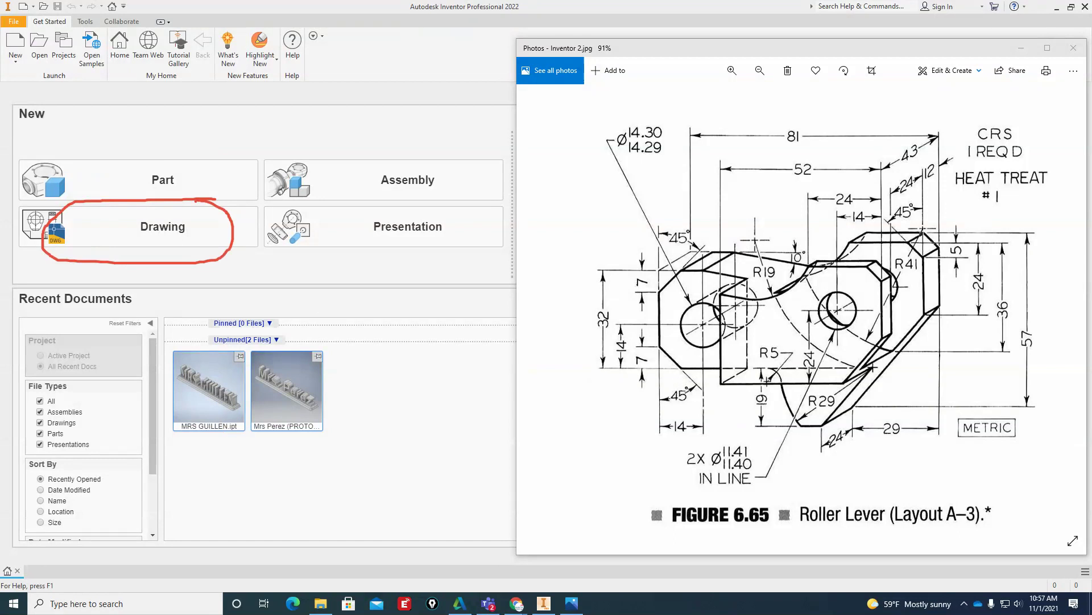
{"action": "key", "text": "Escape"}
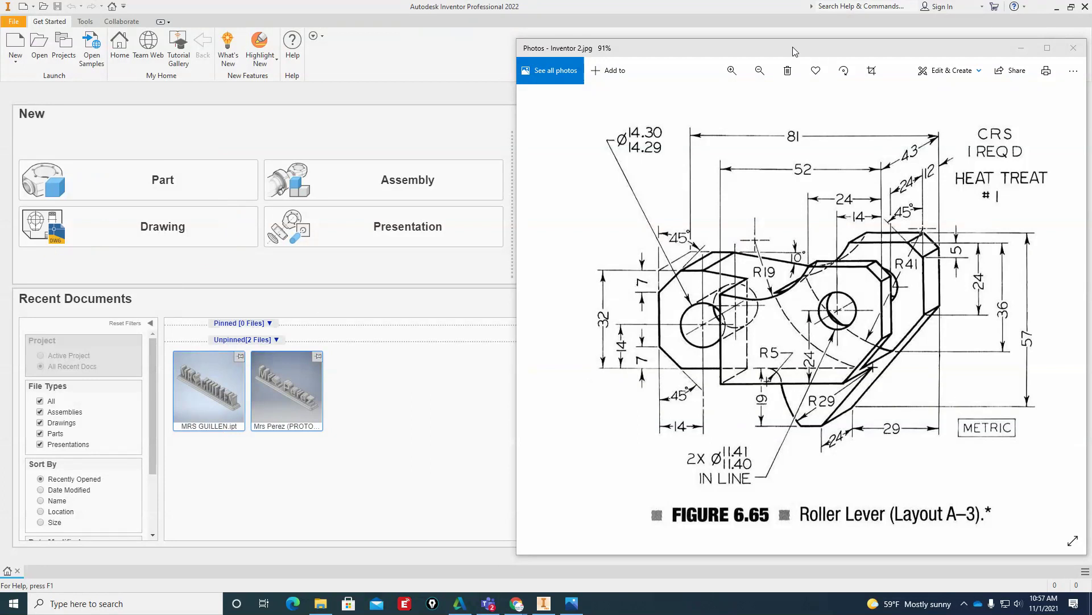
Move the reference image aside and start a new file, showing the Metric templates.
{"action": "left_click_drag", "start_coordinate": [793, 47], "coordinate": [1091, 46]}
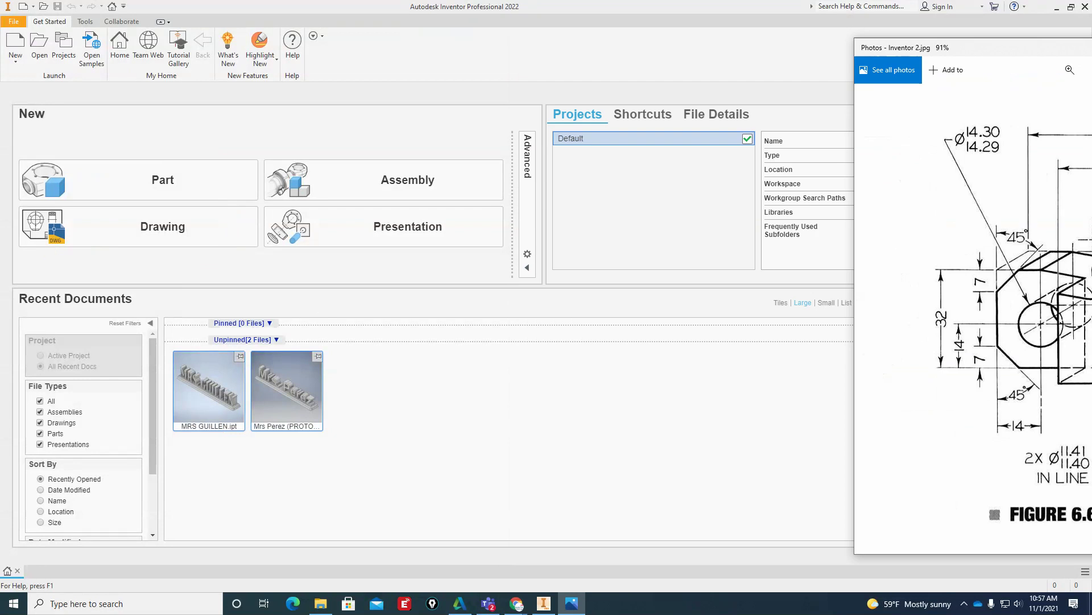
{"action": "left_click", "coordinate": [15, 59]}
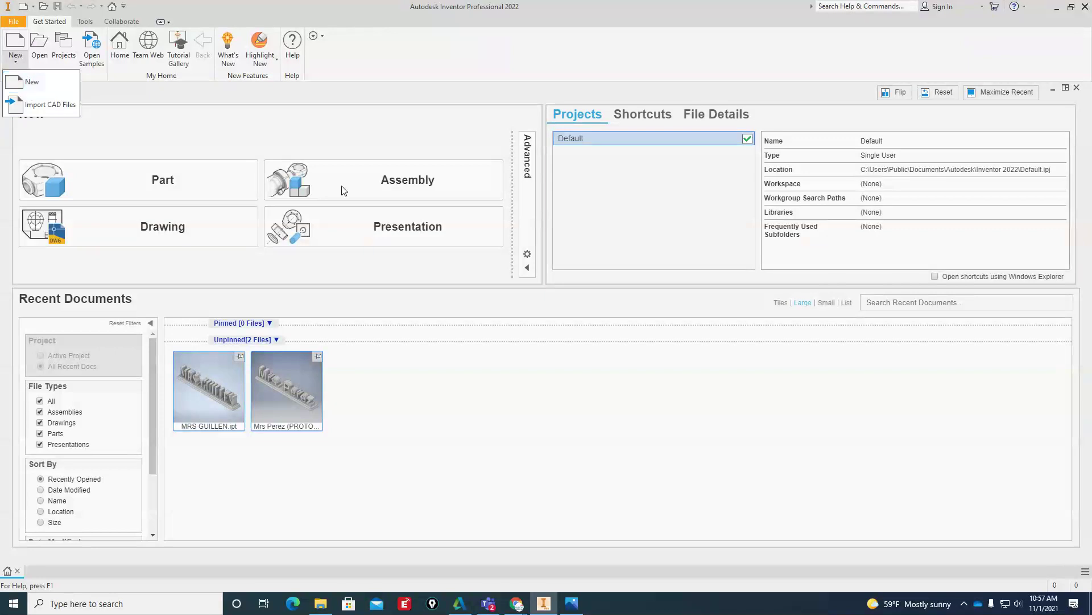
{"action": "left_click", "coordinate": [32, 84]}
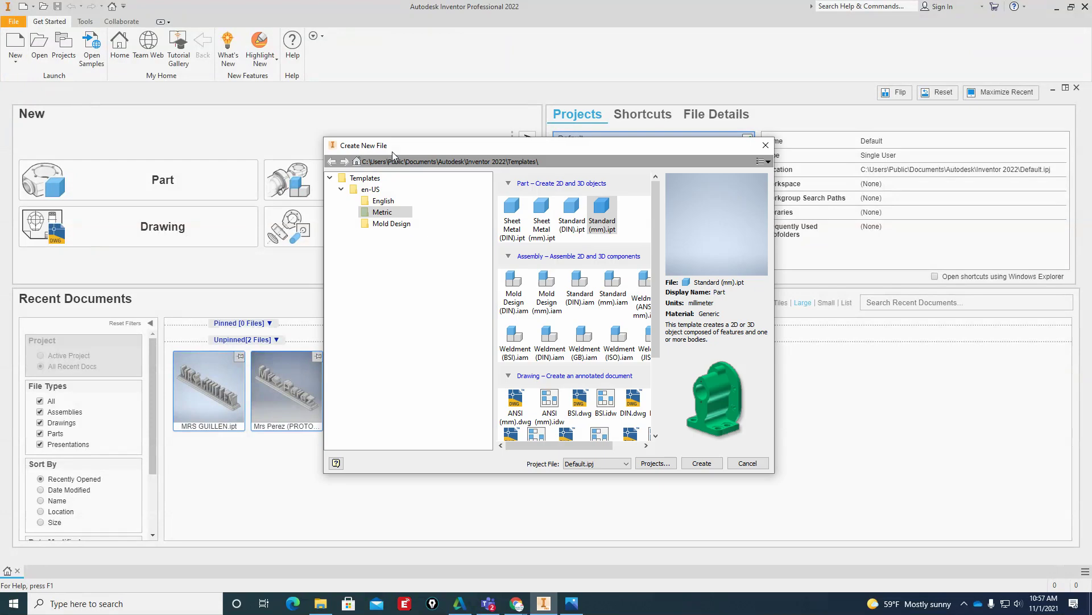
{"action": "left_click", "coordinate": [383, 200]}
{"action": "left_click", "coordinate": [385, 214]}
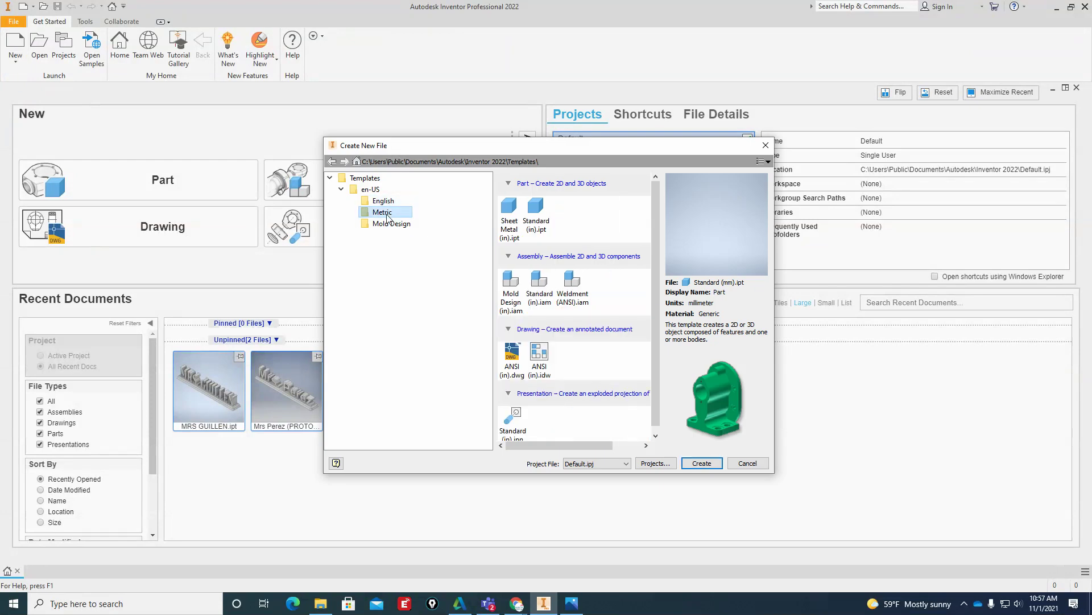
{"action": "left_click", "coordinate": [383, 200]}
{"action": "left_click", "coordinate": [382, 211]}
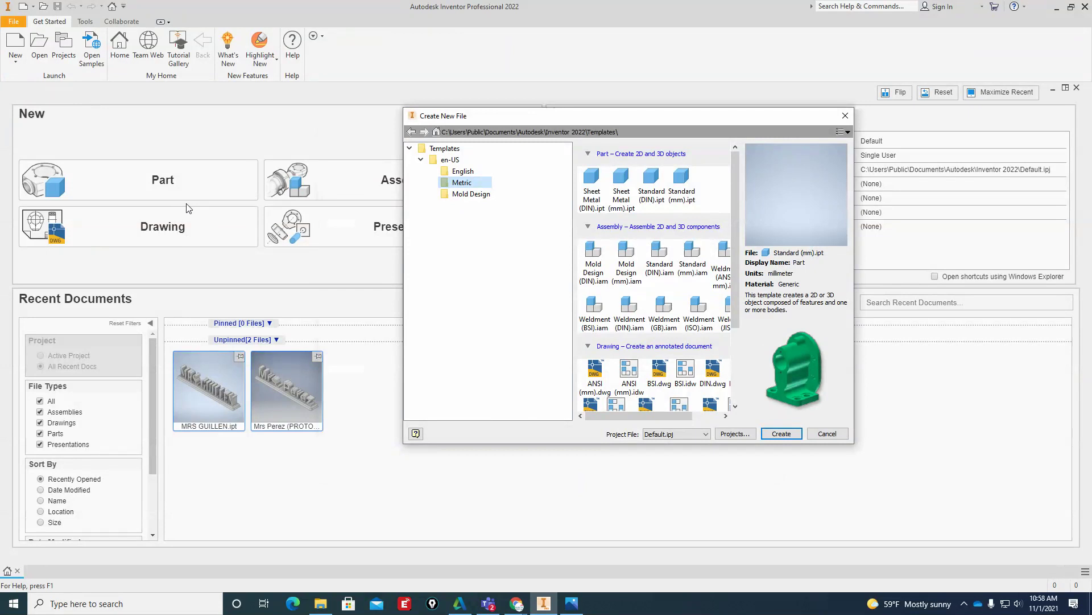
Check the units on the reference image, and create a drawing from the metric ANSI (mm).idw template.
{"action": "left_click_drag", "start_coordinate": [1091, 49], "coordinate": [617, 48]}
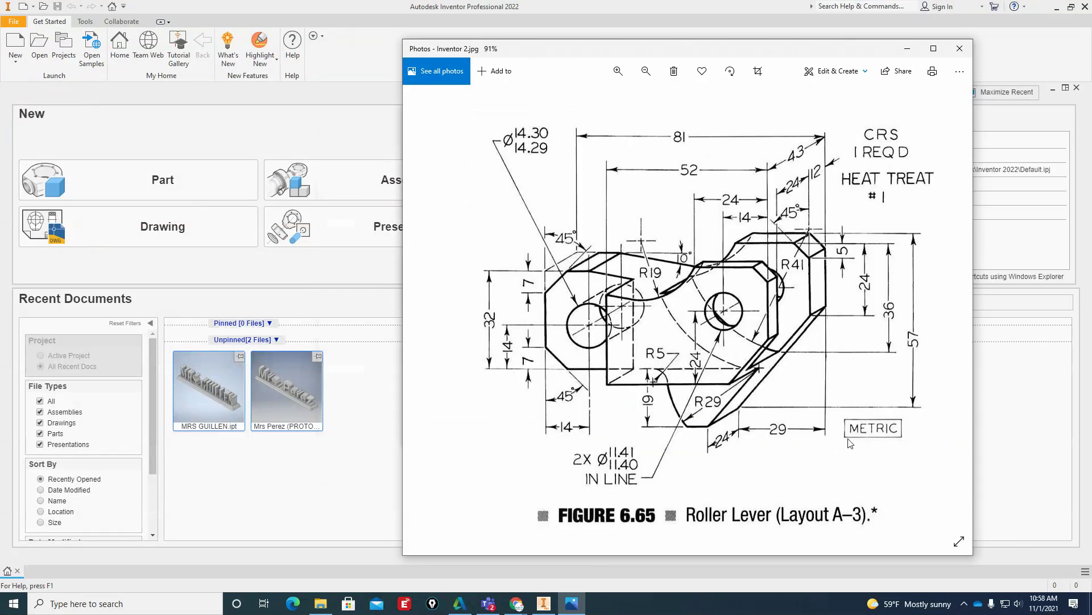
{"action": "left_click_drag", "start_coordinate": [807, 56], "coordinate": [1091, 50]}
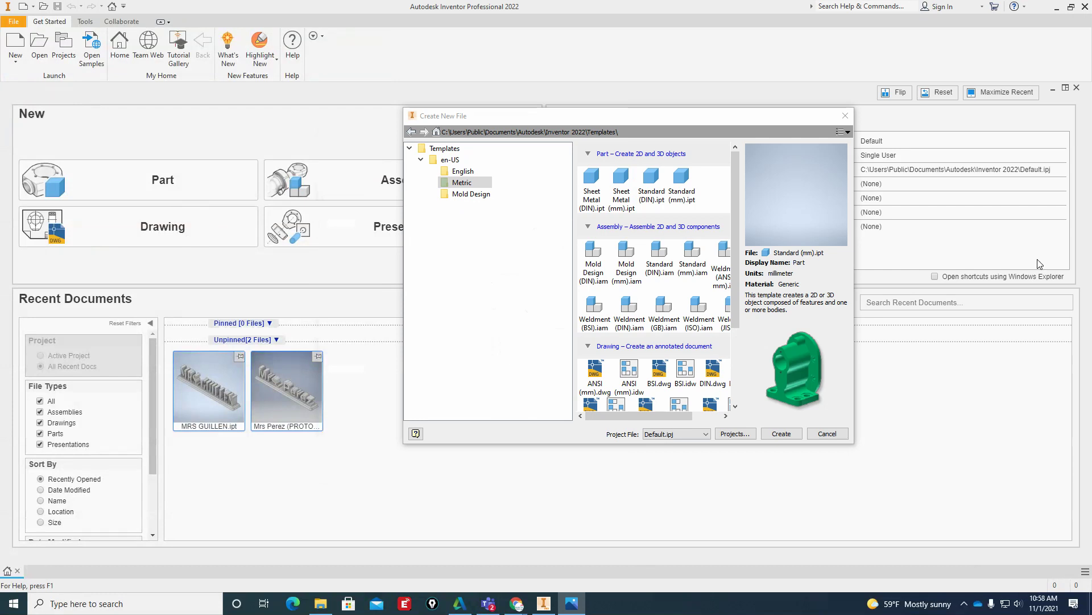
{"action": "left_click", "coordinate": [462, 171]}
{"action": "left_click", "coordinate": [461, 184]}
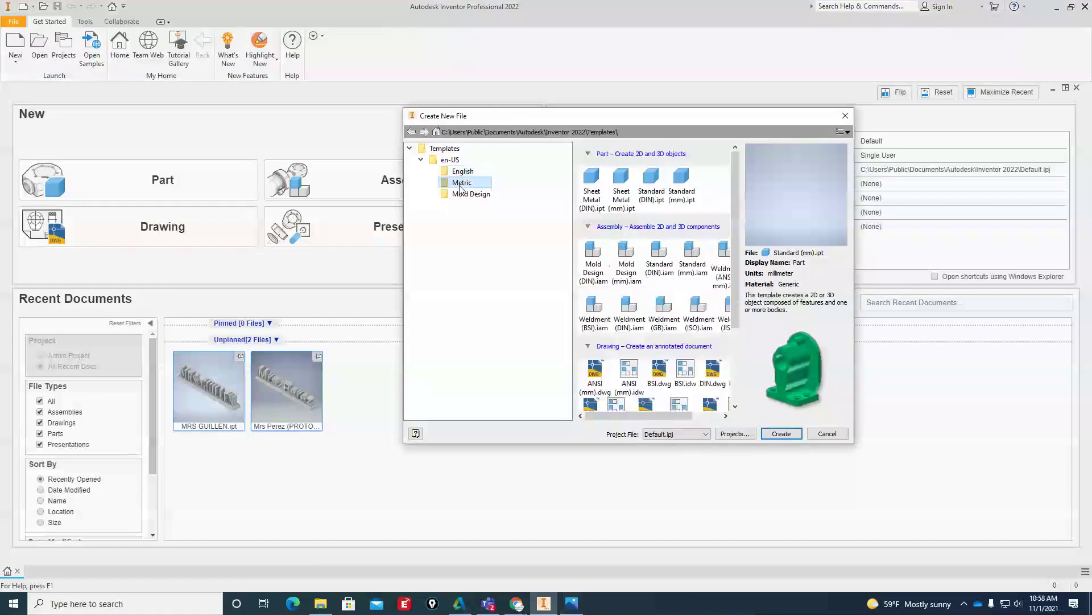
{"action": "left_click", "coordinate": [681, 181]}
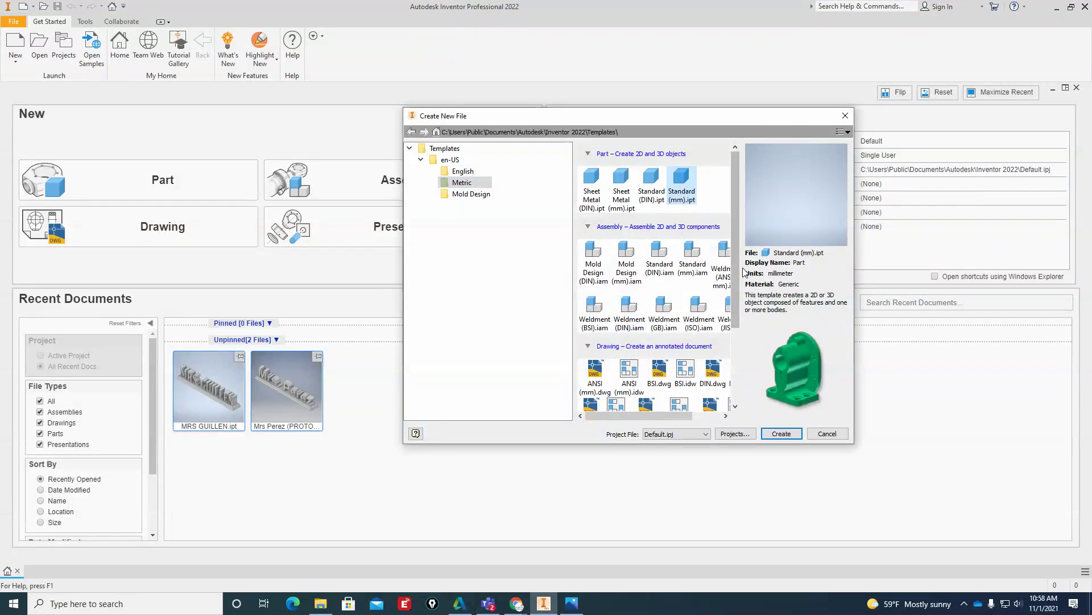
{"action": "scroll", "coordinate": [741, 296], "scroll_direction": "down", "scroll_amount": 3}
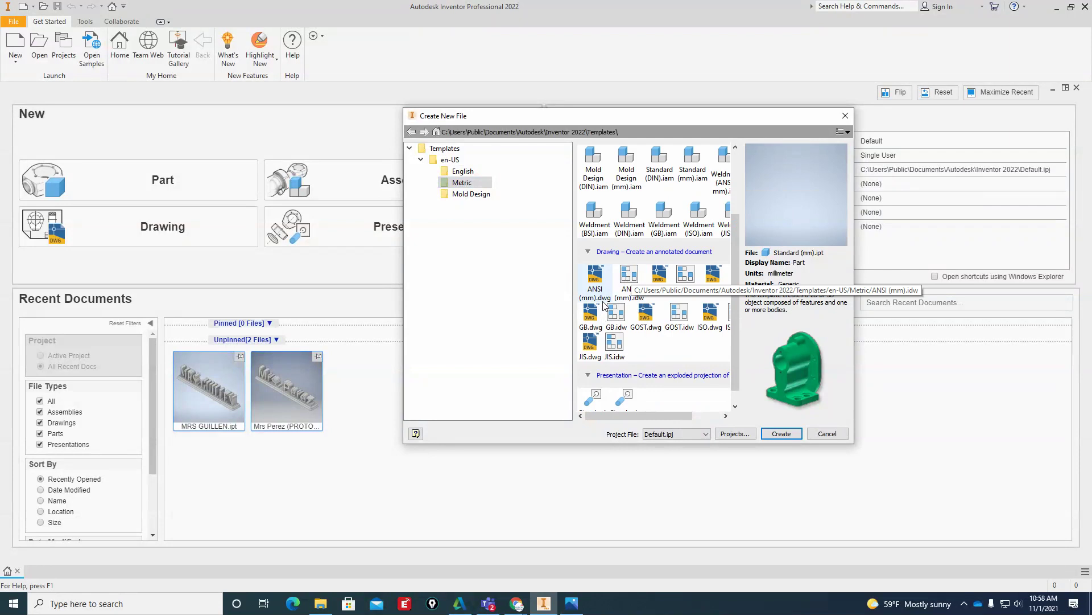
{"action": "left_click", "coordinate": [630, 276]}
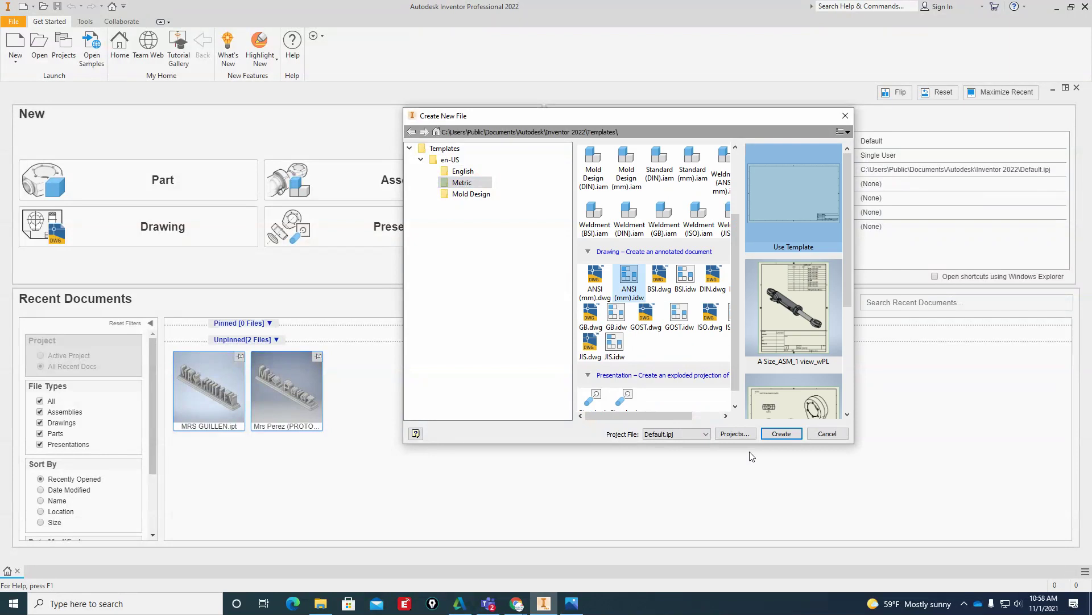
{"action": "left_click", "coordinate": [790, 435]}
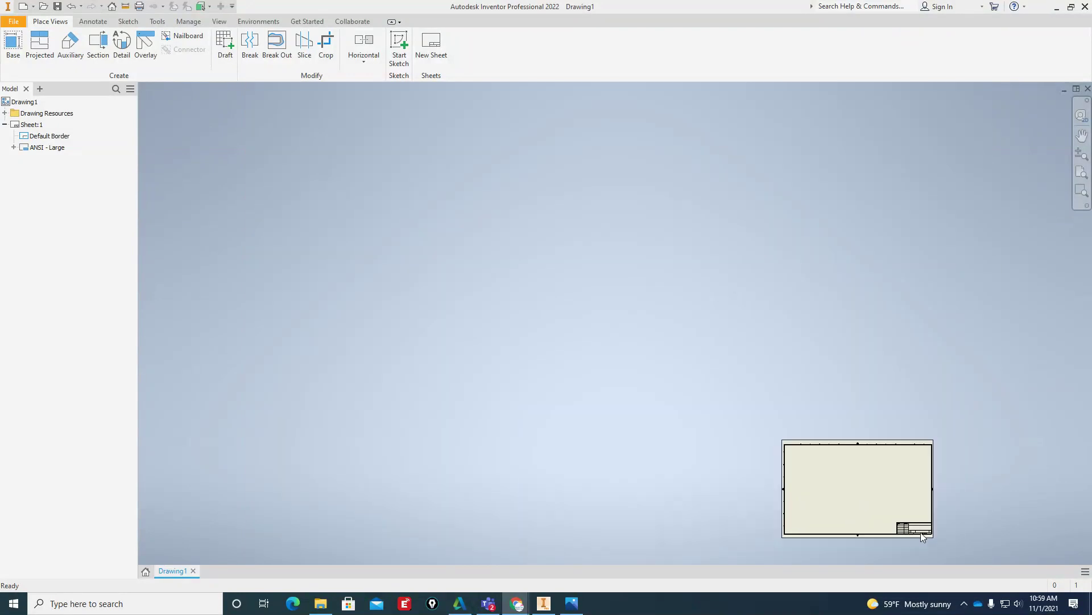
Examine the title block up close, including its sheet size field, and the whole drawing sheet.
{"action": "scroll", "coordinate": [921, 534], "scroll_direction": "down", "scroll_amount": 5}
{"action": "scroll", "coordinate": [921, 534], "scroll_direction": "down", "scroll_amount": 3}
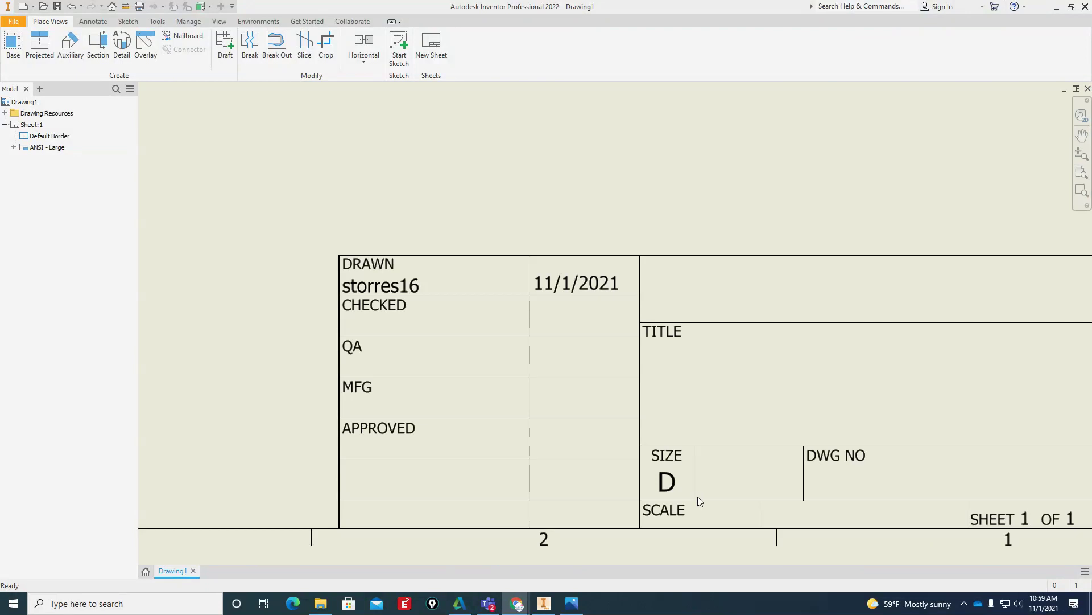
{"action": "scroll", "coordinate": [710, 500], "scroll_direction": "up", "scroll_amount": 8}
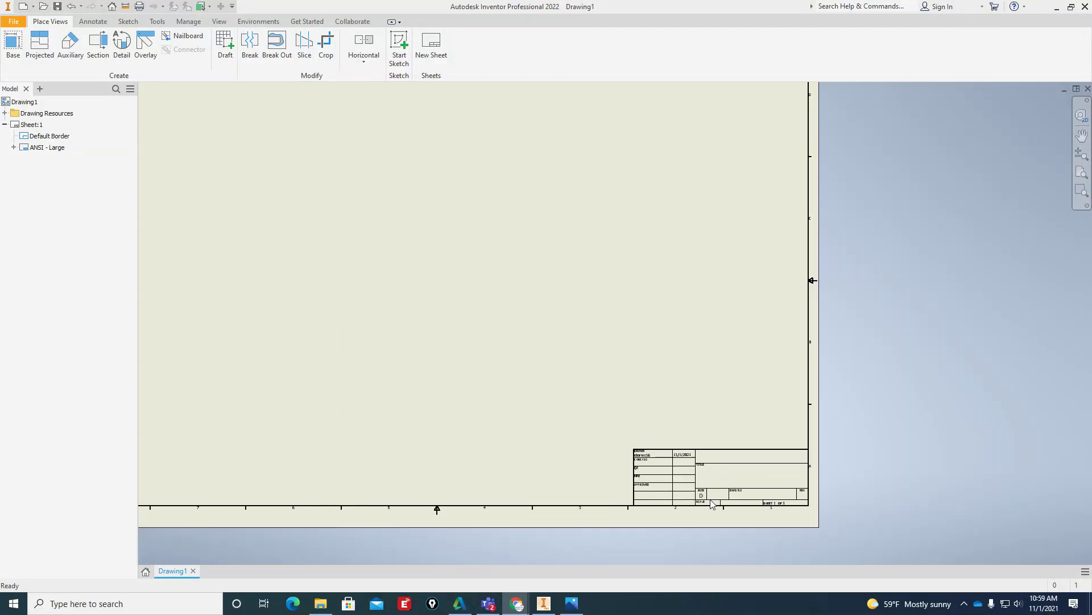
{"action": "scroll", "coordinate": [793, 499], "scroll_direction": "down", "scroll_amount": 3}
{"action": "scroll", "coordinate": [791, 499], "scroll_direction": "up", "scroll_amount": 3}
{"action": "scroll", "coordinate": [576, 397], "scroll_direction": "down", "scroll_amount": 3}
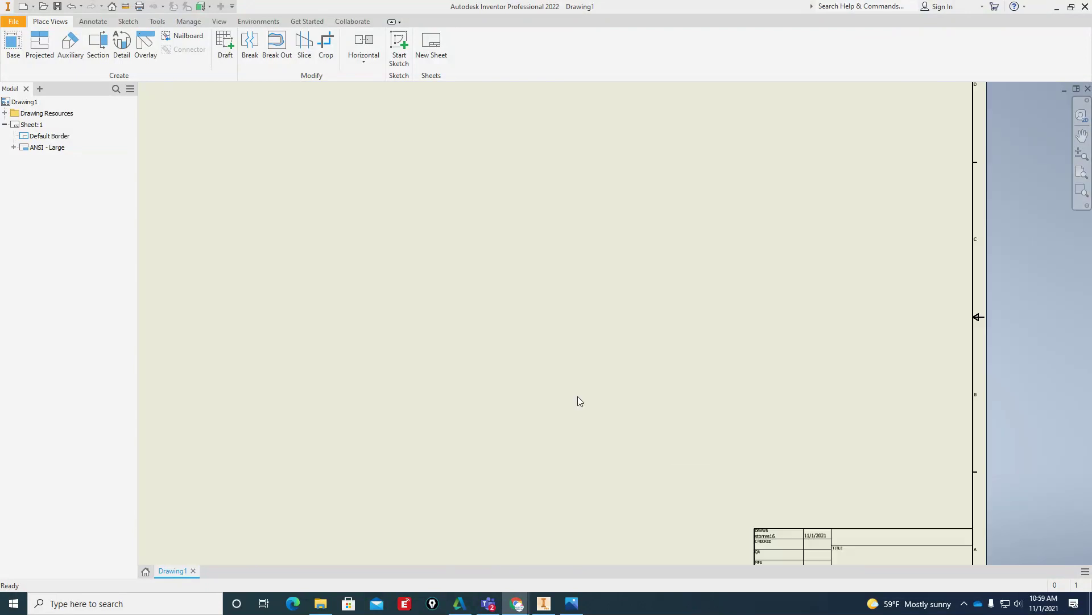
{"action": "scroll", "coordinate": [662, 396], "scroll_direction": "up", "scroll_amount": 3}
{"action": "middle_click_drag", "start_coordinate": [608, 396], "coordinate": [651, 391]}
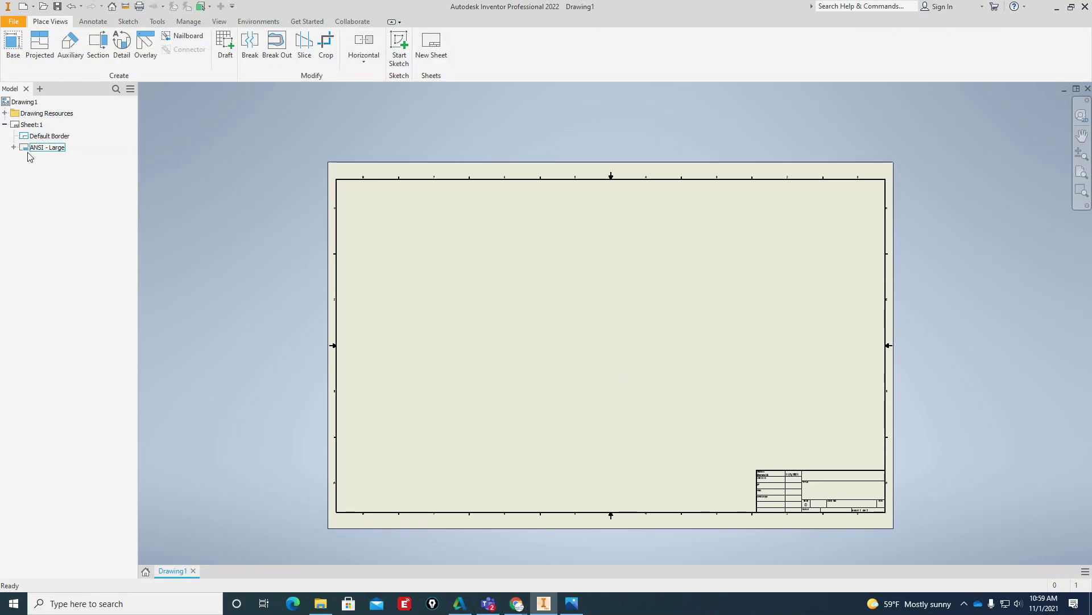
Change the size of Sheet:1 to B, keeping the landscape orientation.
{"action": "right_click", "coordinate": [34, 126]}
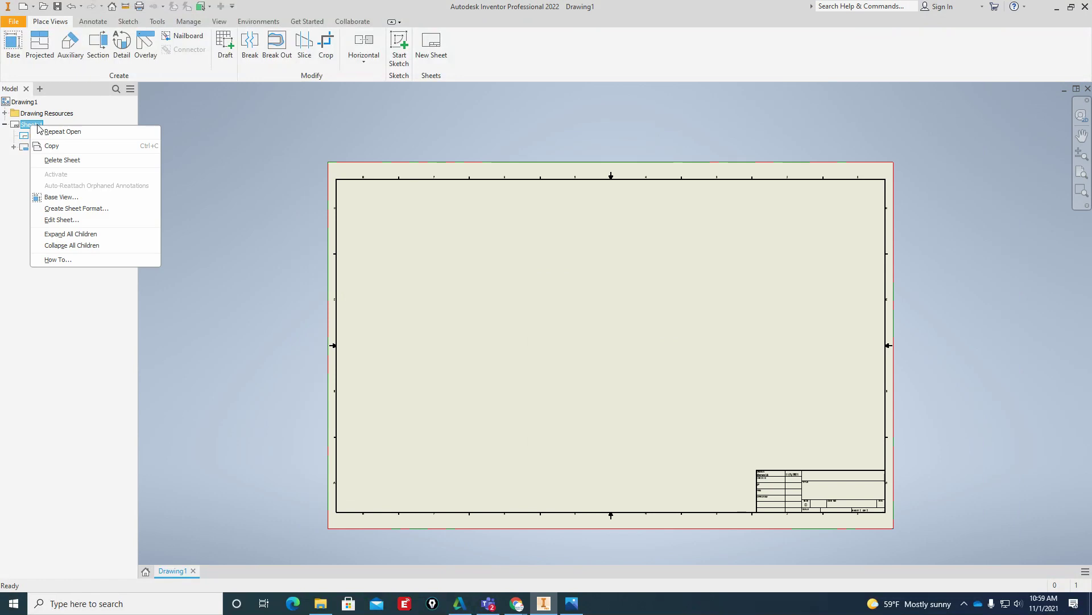
{"action": "left_click", "coordinate": [59, 220]}
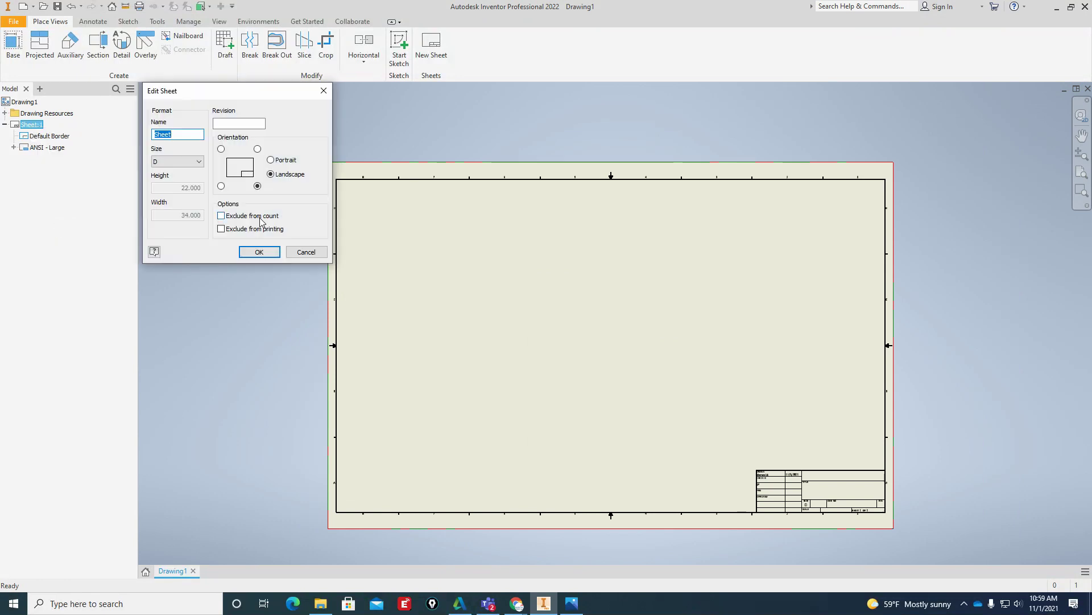
{"action": "left_click", "coordinate": [183, 162]}
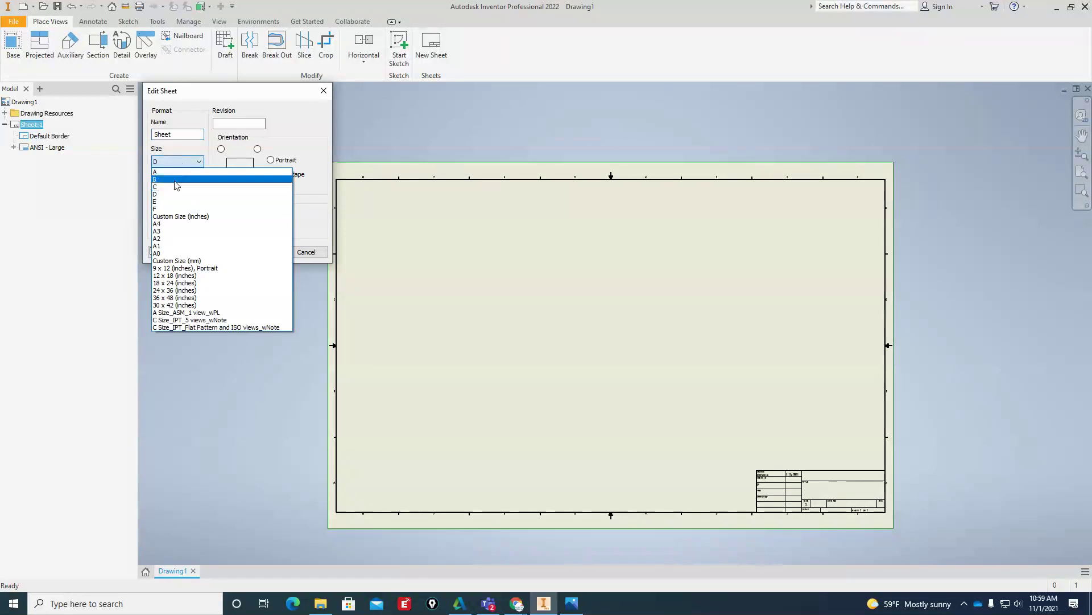
{"action": "left_click", "coordinate": [176, 179]}
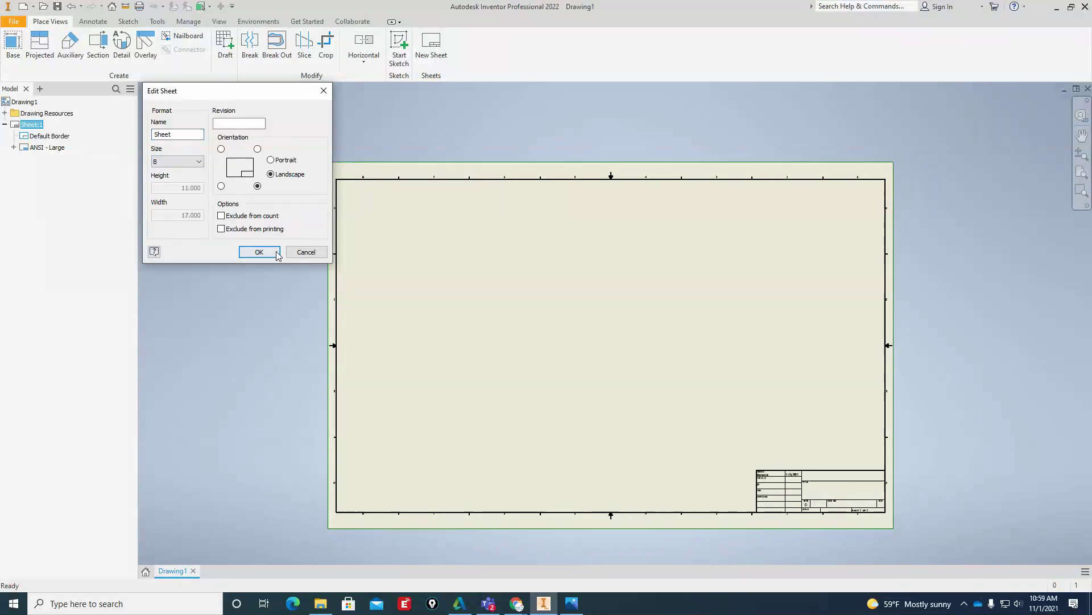
{"action": "left_click", "coordinate": [259, 252]}
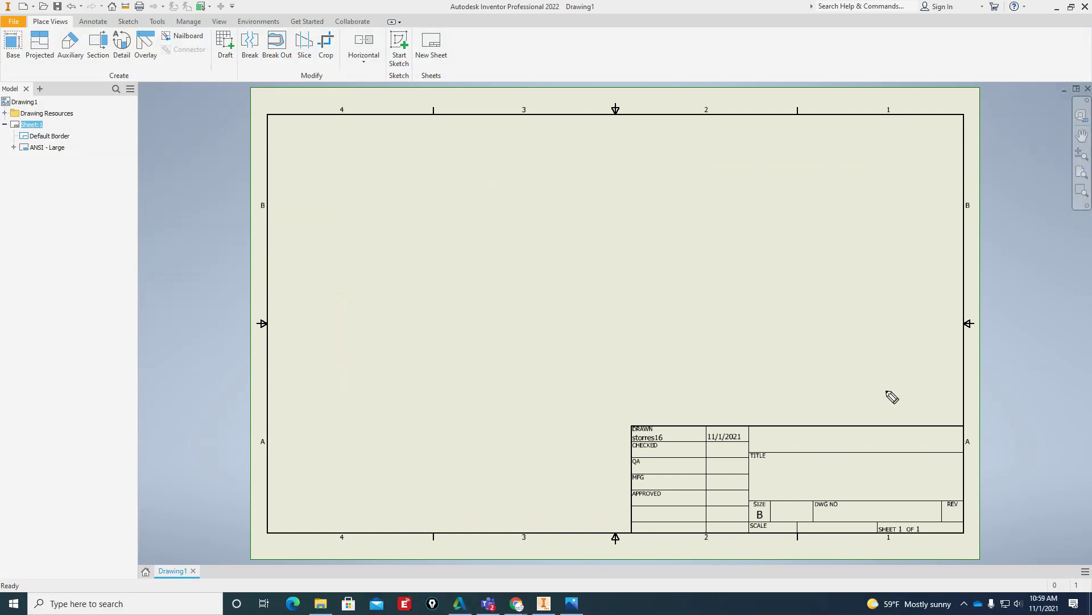
{"action": "mouse_move", "coordinate": [898, 391]}
{"action": "left_mouse_down"}
{"action": "mouse_move", "coordinate": [627, 426]}
{"action": "mouse_move", "coordinate": [958, 545]}
{"action": "mouse_move", "coordinate": [898, 397]}
{"action": "mouse_move", "coordinate": [639, 437]}
{"action": "mouse_move", "coordinate": [932, 471]}
{"action": "mouse_move", "coordinate": [931, 460]}
{"action": "left_mouse_up"}
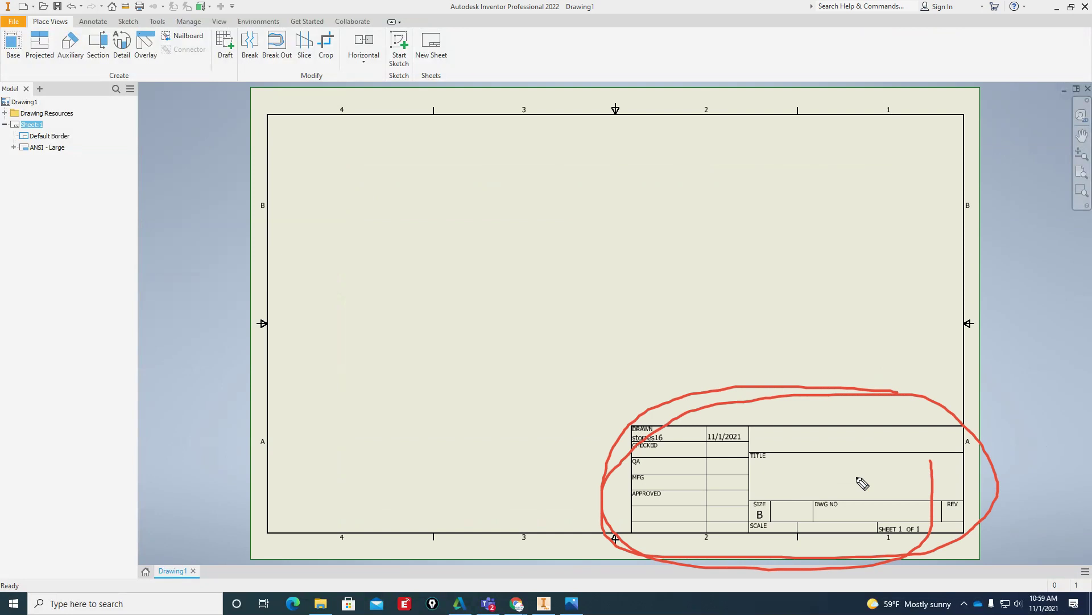
{"action": "left_click_drag", "start_coordinate": [753, 433], "coordinate": [832, 519]}
{"action": "left_click_drag", "start_coordinate": [804, 442], "coordinate": [748, 504]}
{"action": "mouse_move", "coordinate": [814, 414]}
{"action": "left_mouse_down"}
{"action": "mouse_move", "coordinate": [864, 296]}
{"action": "mouse_move", "coordinate": [879, 177]}
{"action": "mouse_move", "coordinate": [833, 205]}
{"action": "left_mouse_up"}
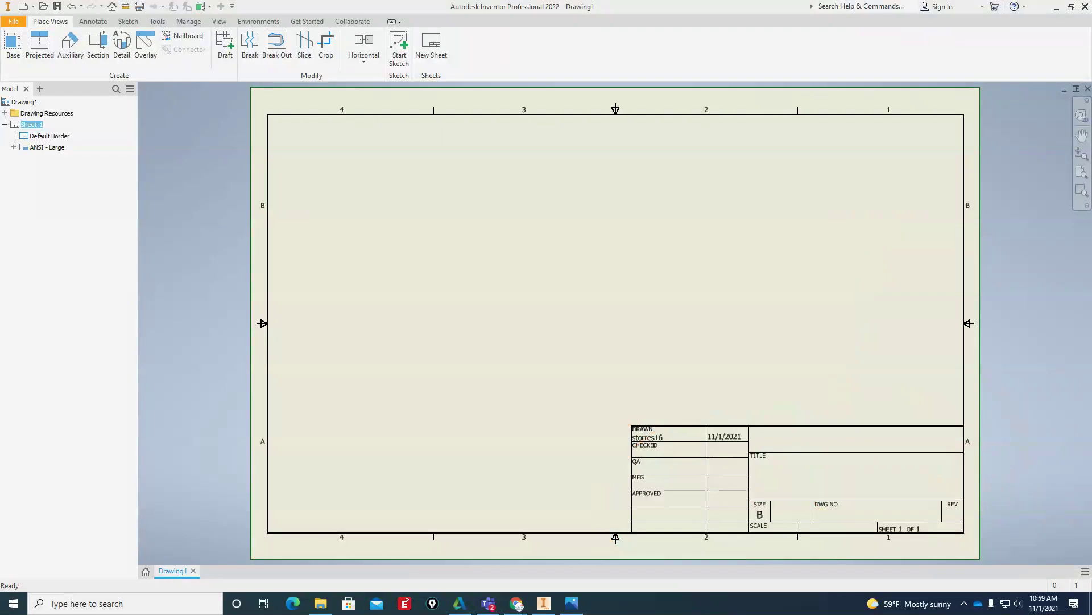
Delete the ANSI - Large title block from Sheet:1.
{"action": "right_click", "coordinate": [34, 127]}
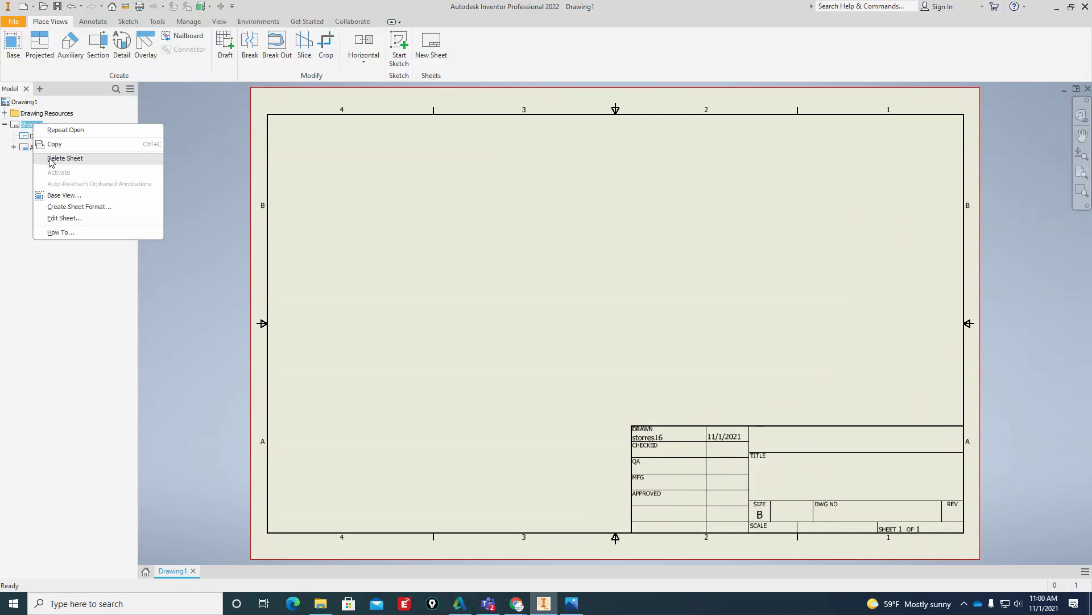
{"action": "left_click", "coordinate": [197, 132]}
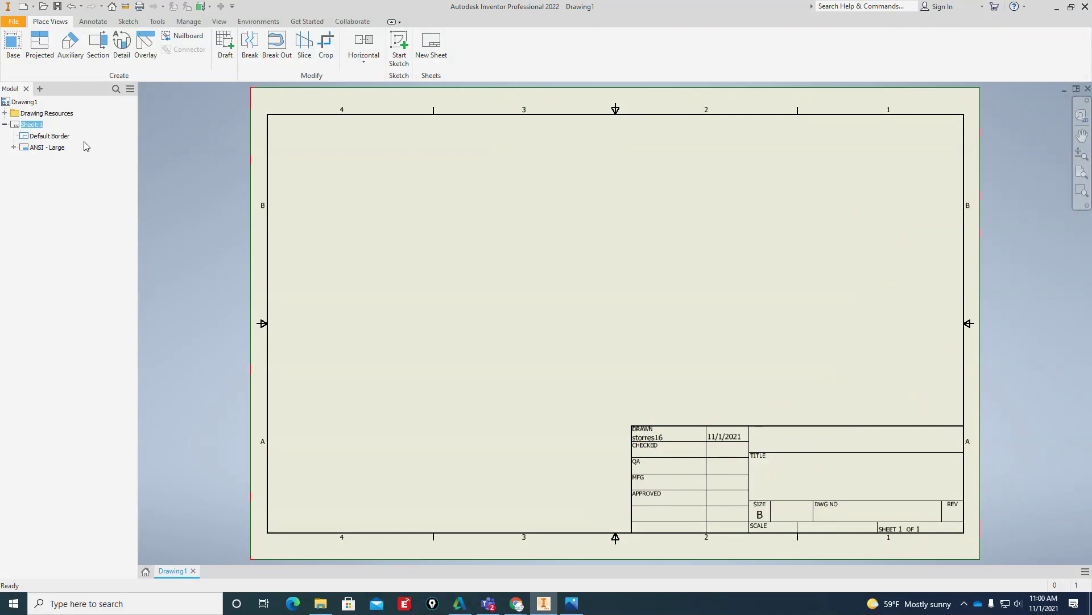
{"action": "left_click", "coordinate": [50, 149]}
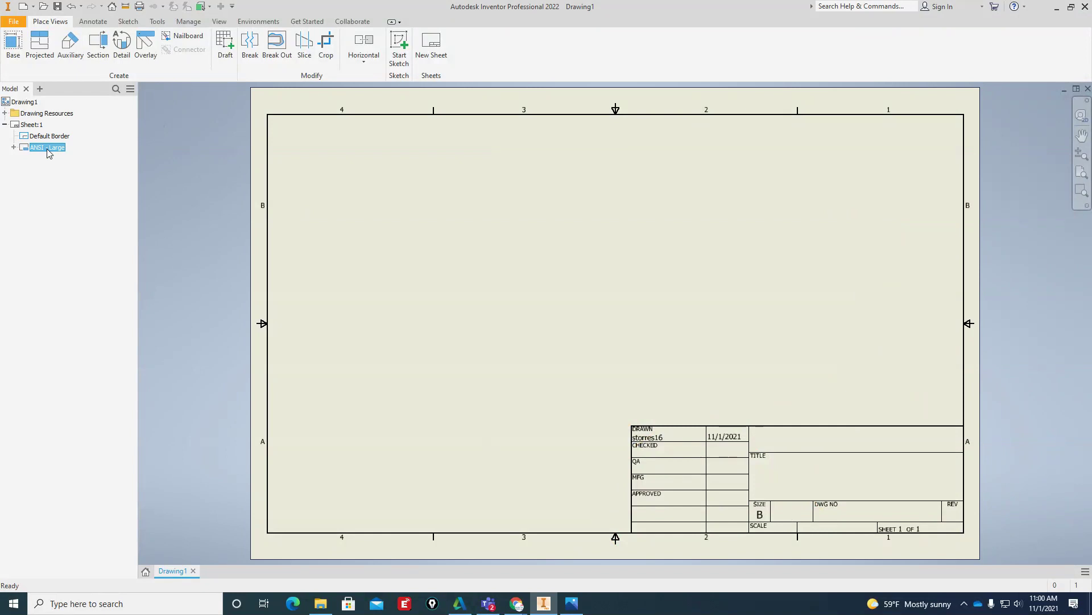
{"action": "right_click", "coordinate": [49, 152]}
{"action": "left_click", "coordinate": [66, 176]}
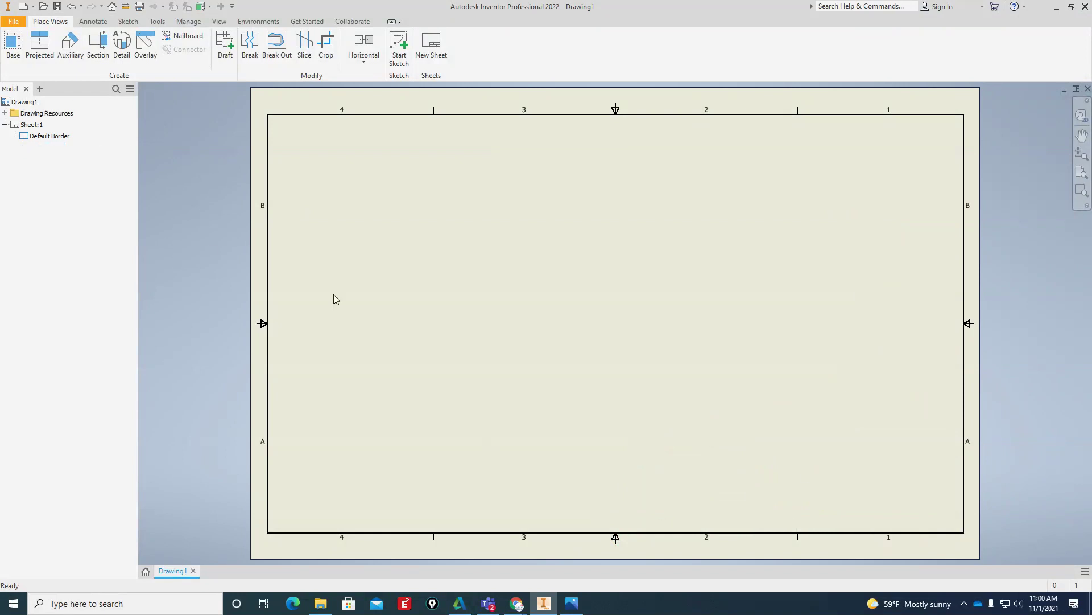
Insert the ANSI A title block from the drawing resources into the sheet.
{"action": "left_click", "coordinate": [5, 113]}
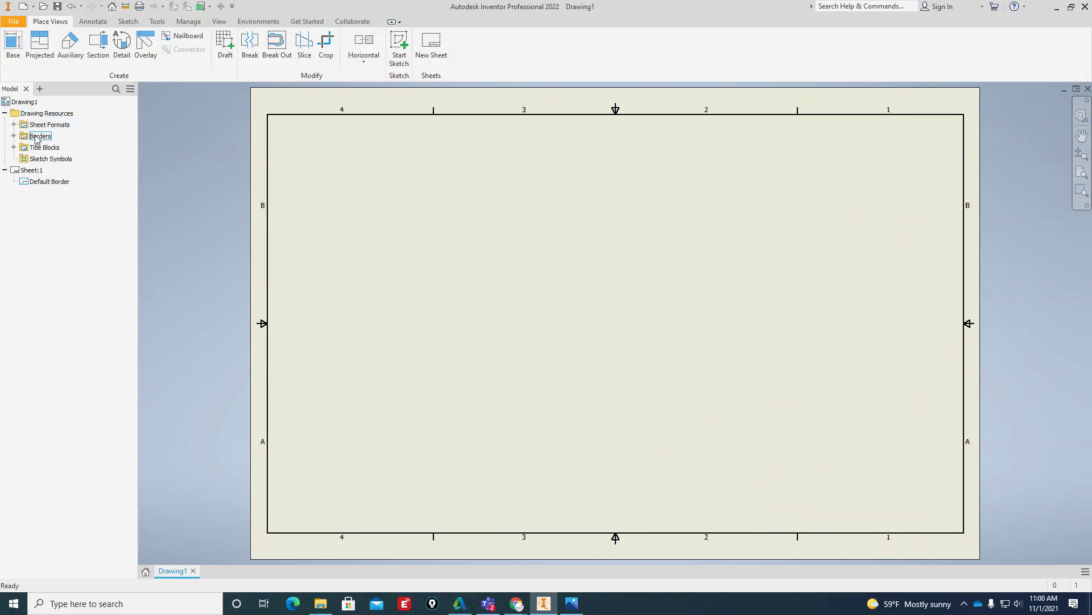
{"action": "left_click", "coordinate": [13, 148]}
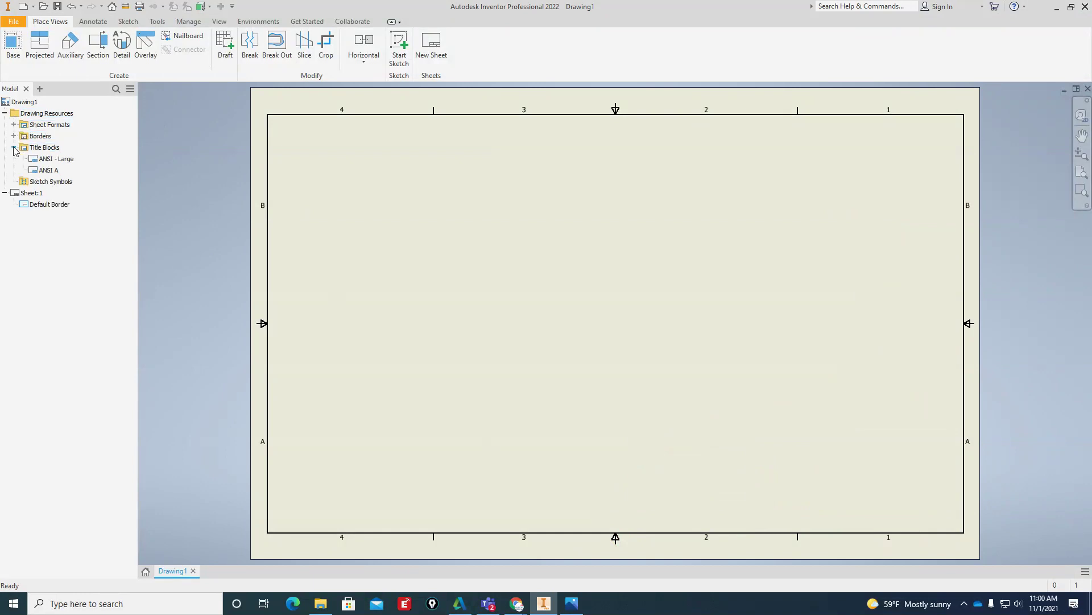
{"action": "right_click", "coordinate": [49, 171]}
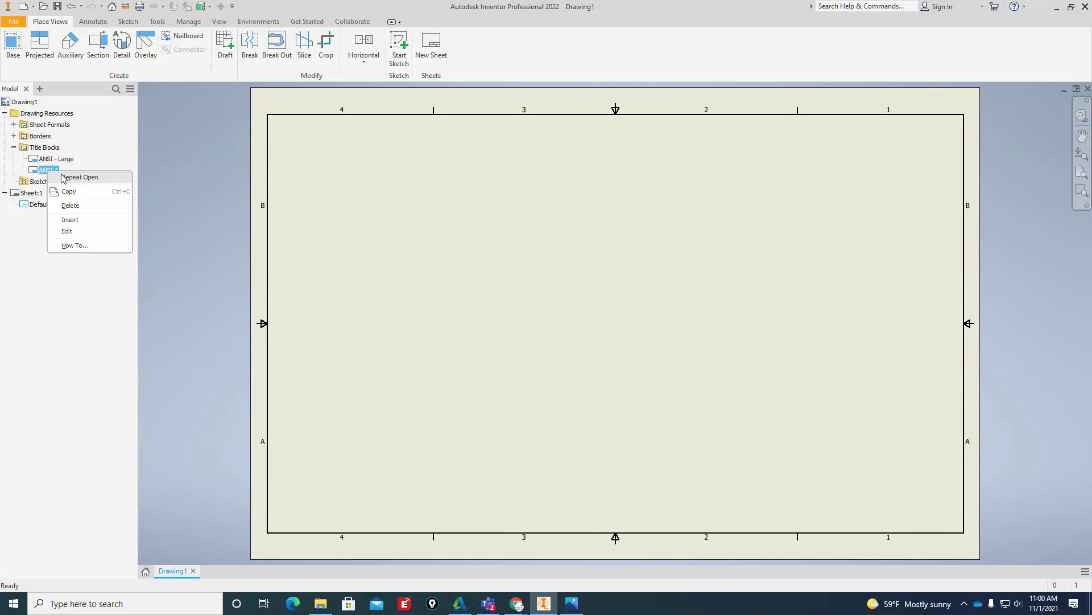
{"action": "left_click", "coordinate": [70, 220]}
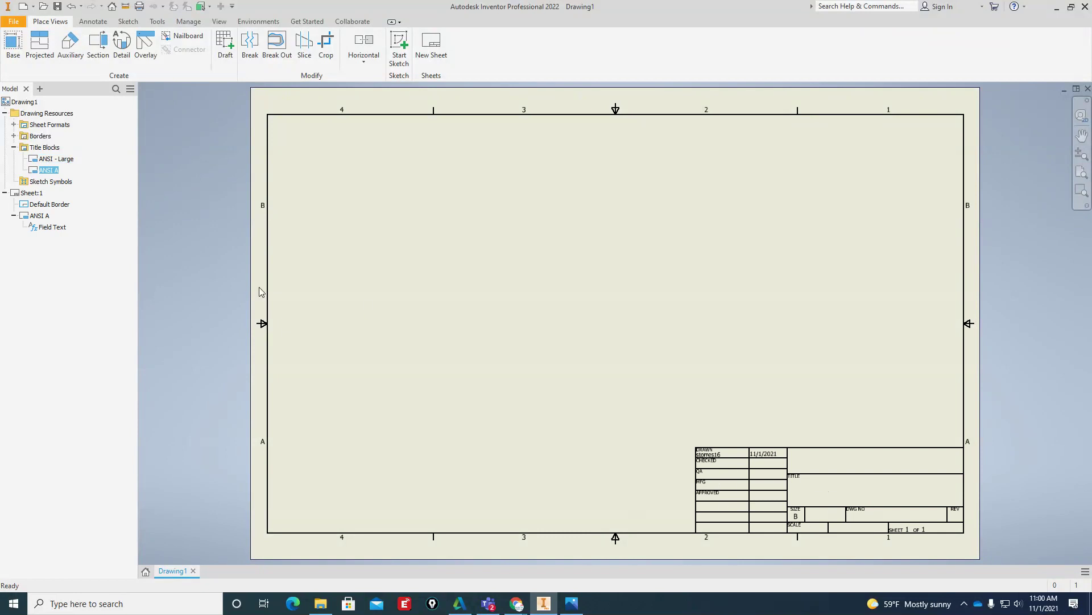
{"action": "right_click", "coordinate": [48, 171]}
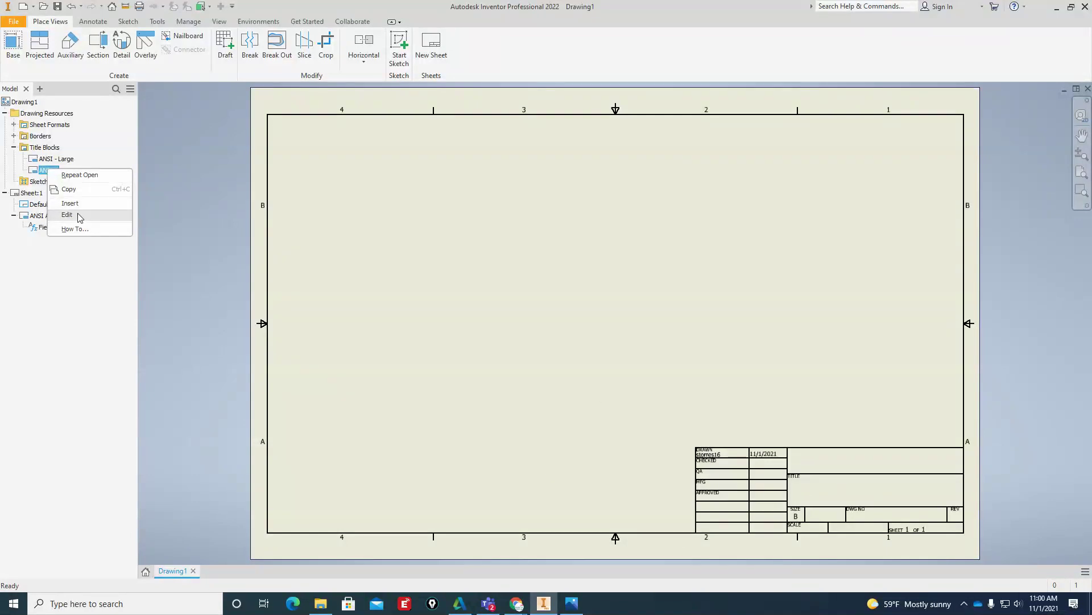
{"action": "left_click", "coordinate": [15, 151]}
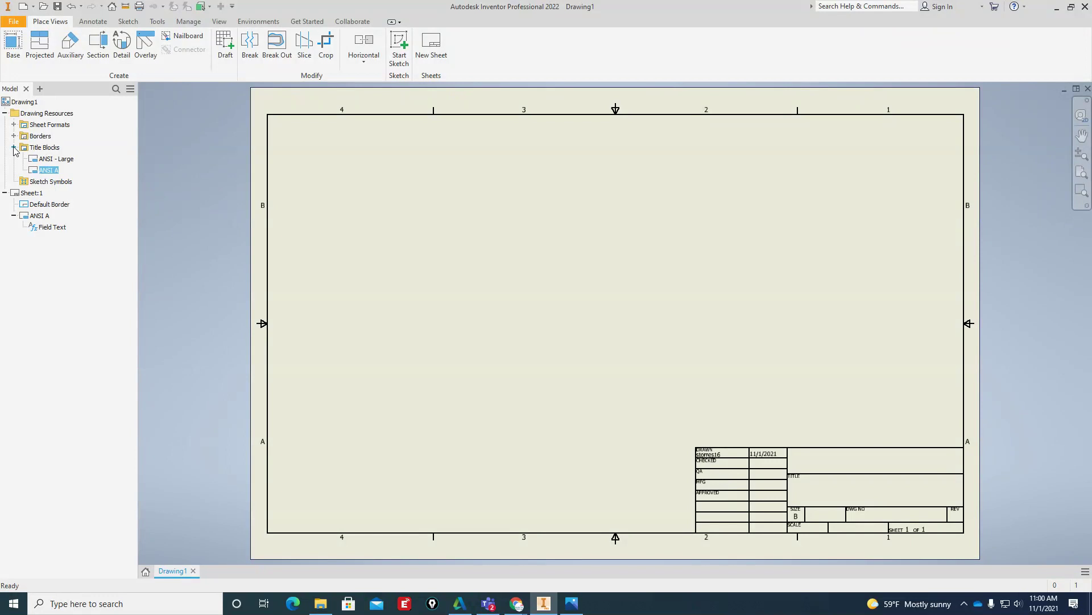
{"action": "left_click", "coordinate": [13, 147]}
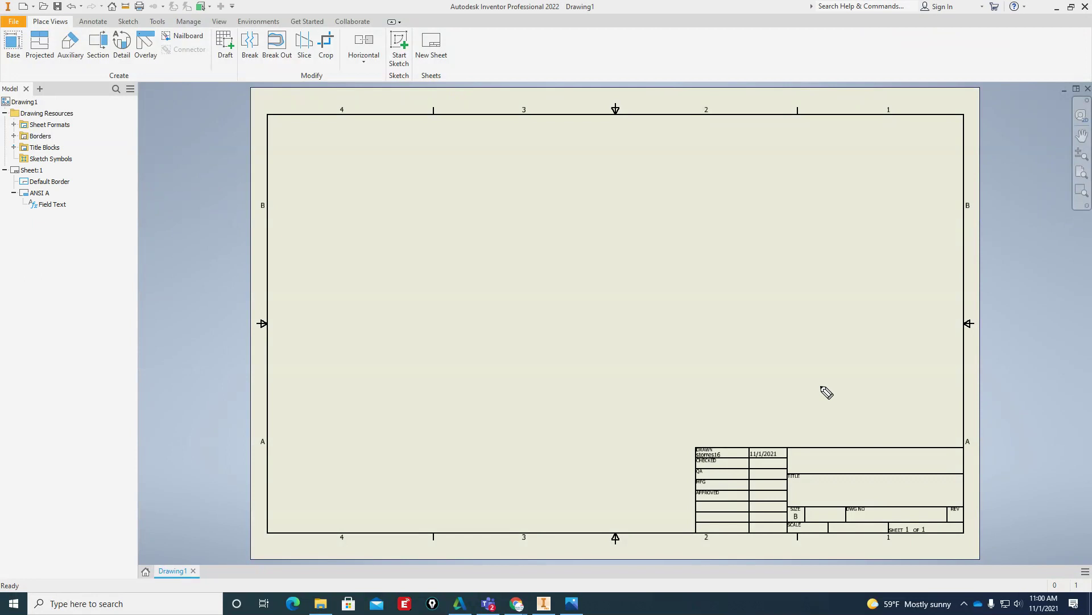
{"action": "mouse_move", "coordinate": [805, 439]}
{"action": "left_mouse_down"}
{"action": "mouse_move", "coordinate": [852, 439]}
{"action": "mouse_move", "coordinate": [832, 427]}
{"action": "mouse_move", "coordinate": [871, 213]}
{"action": "mouse_move", "coordinate": [799, 191]}
{"action": "left_mouse_up"}
Edit Sheet:1 so its title block sits in the upper-right corner of the sheet.
{"action": "right_click", "coordinate": [32, 170]}
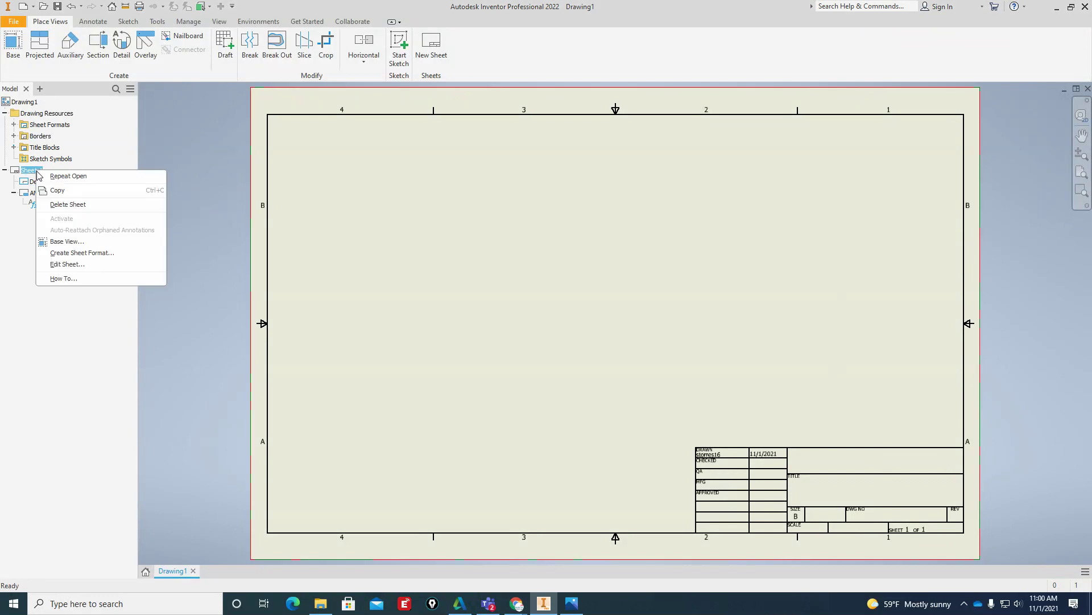
{"action": "left_click", "coordinate": [67, 264]}
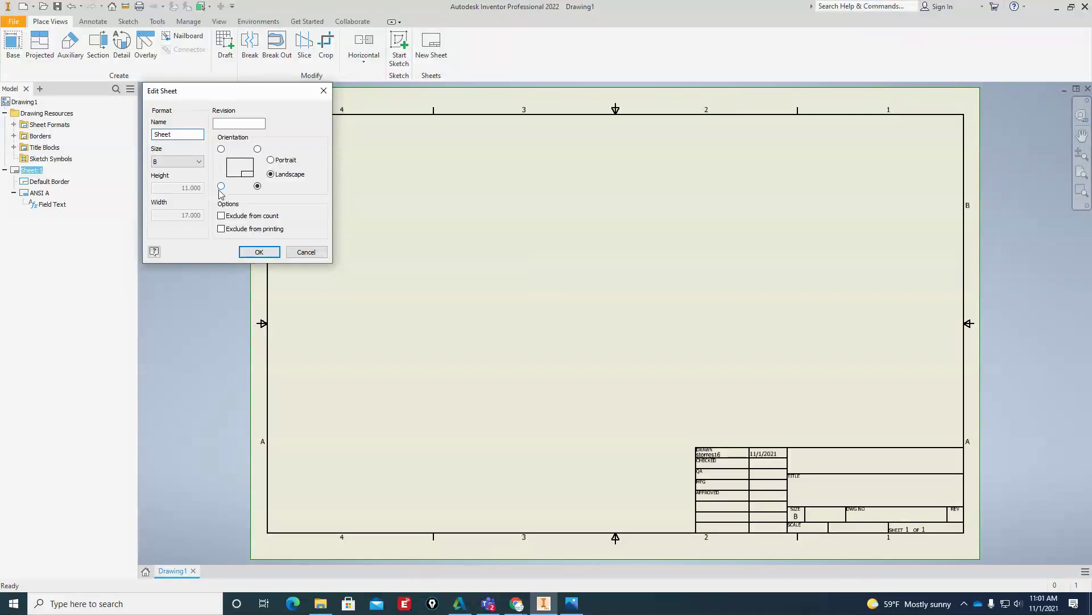
{"action": "left_click", "coordinate": [221, 149]}
{"action": "left_click", "coordinate": [259, 254]}
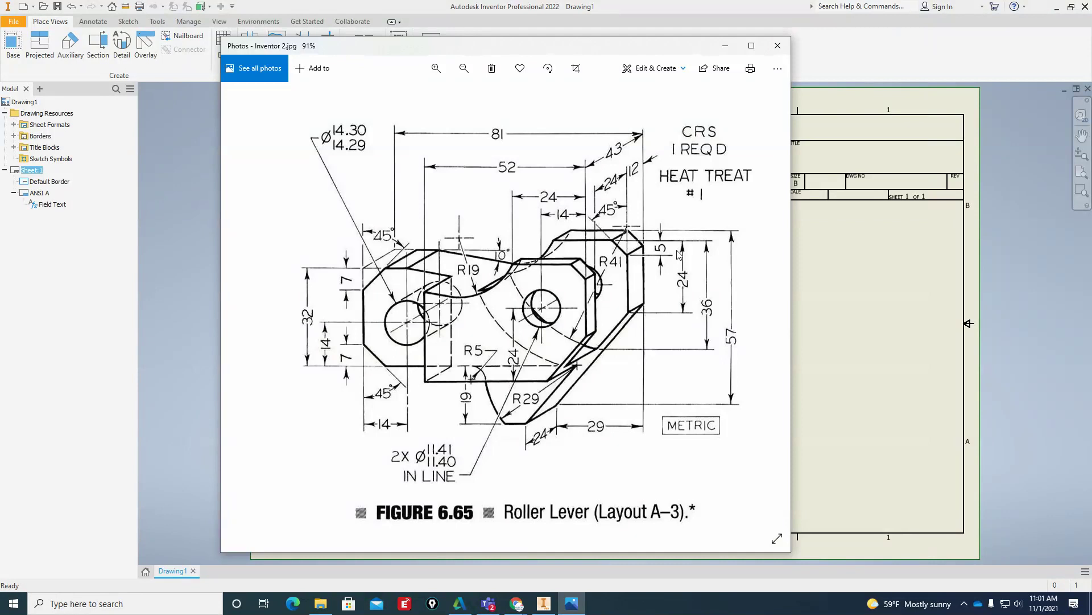
Examine the dimensioned Roller Lever reference picture in Photos and return to the Inventor drawing.
{"action": "left_click", "coordinate": [1088, 208]}
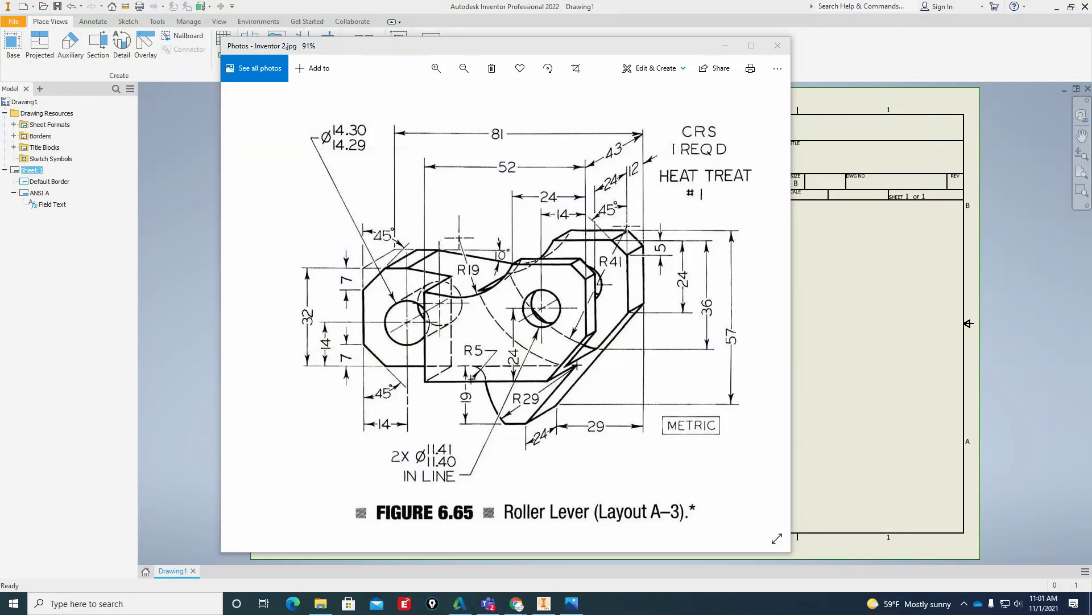
{"action": "mouse_move", "coordinate": [390, 443]}
{"action": "left_mouse_down"}
{"action": "mouse_move", "coordinate": [464, 377]}
{"action": "mouse_move", "coordinate": [465, 401]}
{"action": "mouse_move", "coordinate": [414, 367]}
{"action": "left_mouse_up"}
{"action": "left_click", "coordinate": [1086, 181]}
{"action": "left_click_drag", "start_coordinate": [637, 50], "coordinate": [1091, 50]}
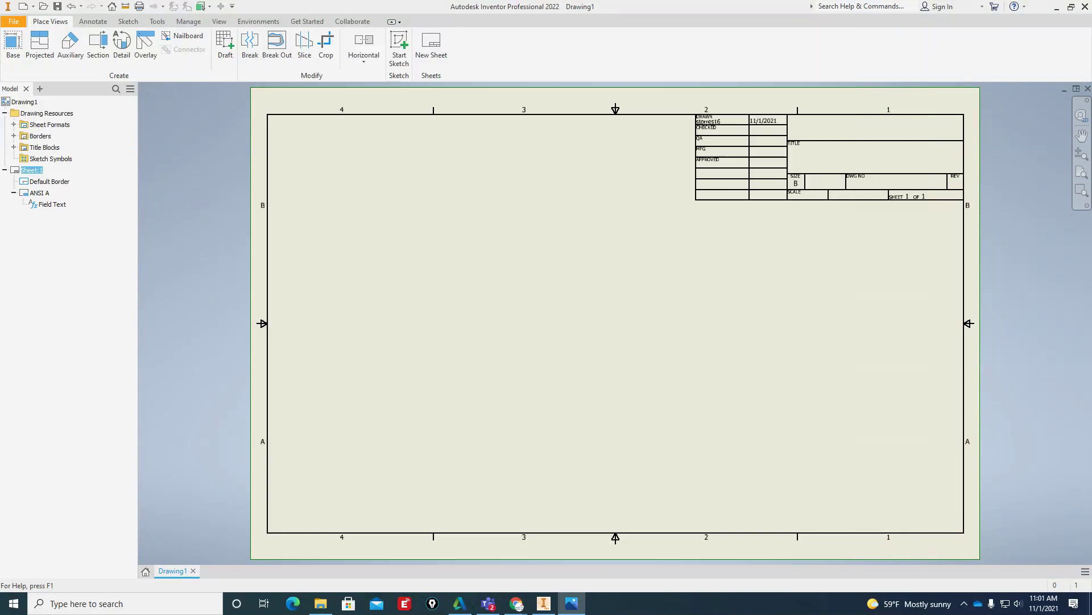
Start a base view and load the Roller Lever part from the Downloads folder as its model.
{"action": "left_click", "coordinate": [14, 47]}
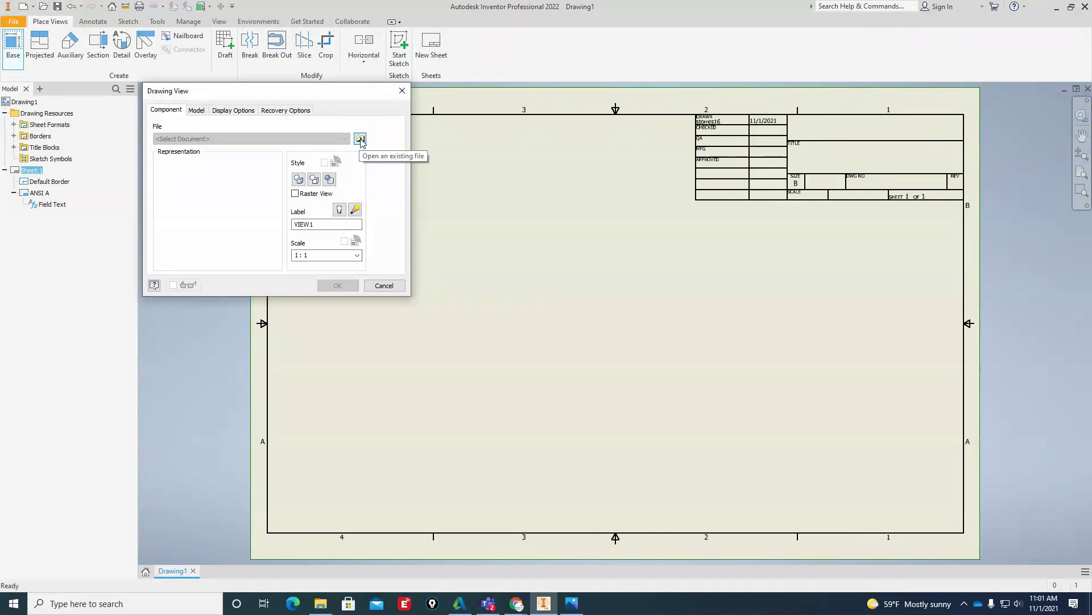
{"action": "left_click", "coordinate": [360, 140]}
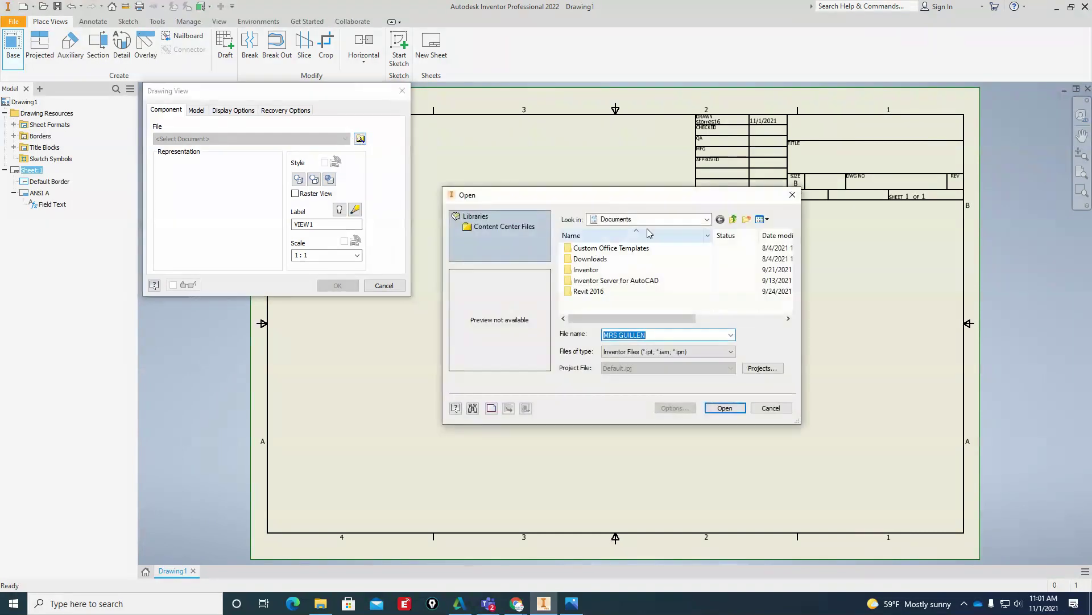
{"action": "left_click", "coordinate": [659, 221]}
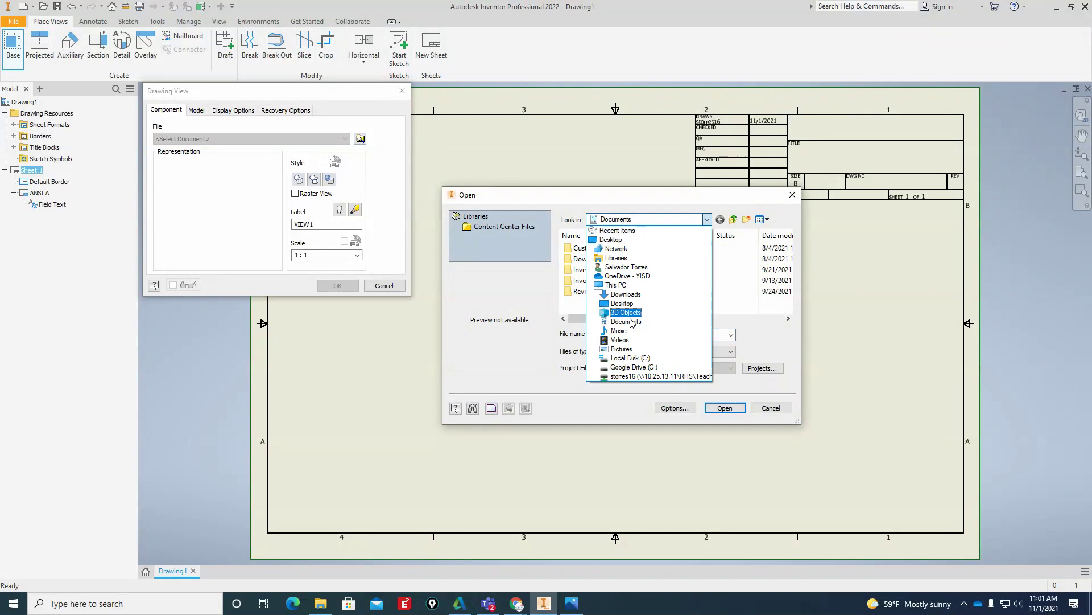
{"action": "left_click", "coordinate": [625, 268]}
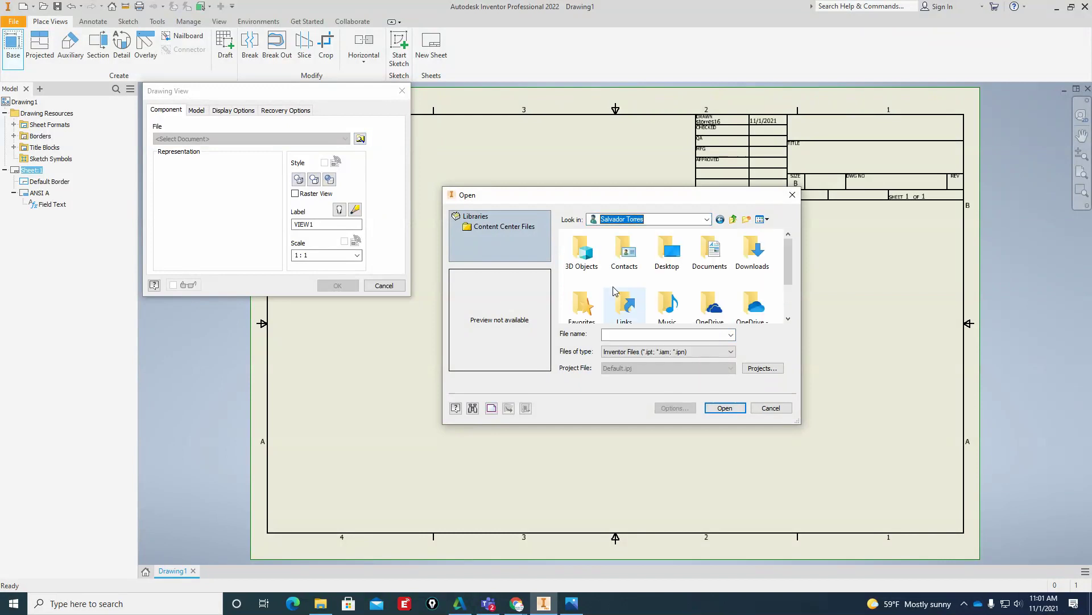
{"action": "double_click", "coordinate": [752, 254]}
{"action": "left_click", "coordinate": [592, 260]}
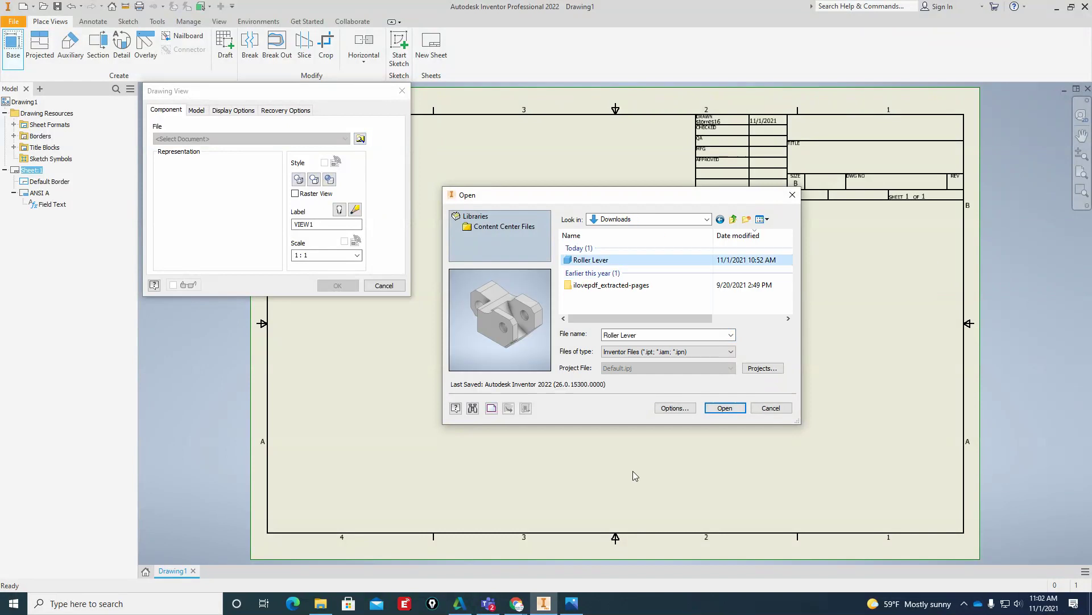
{"action": "left_click", "coordinate": [726, 408]}
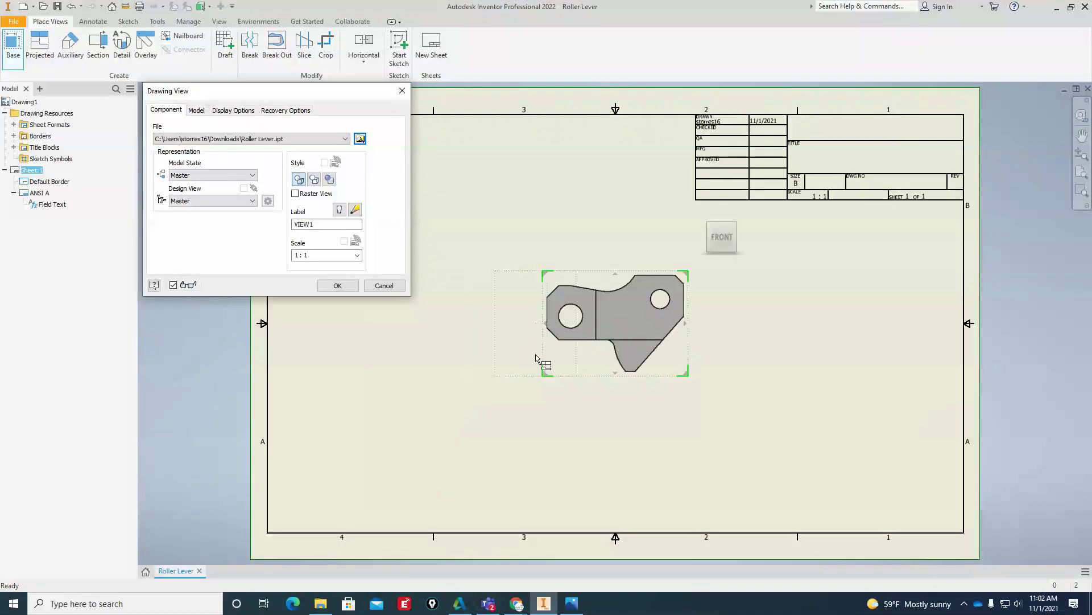
Cycle the base view through other orientations, including top and right, and return it to the front.
{"action": "mouse_move", "coordinate": [744, 237]}
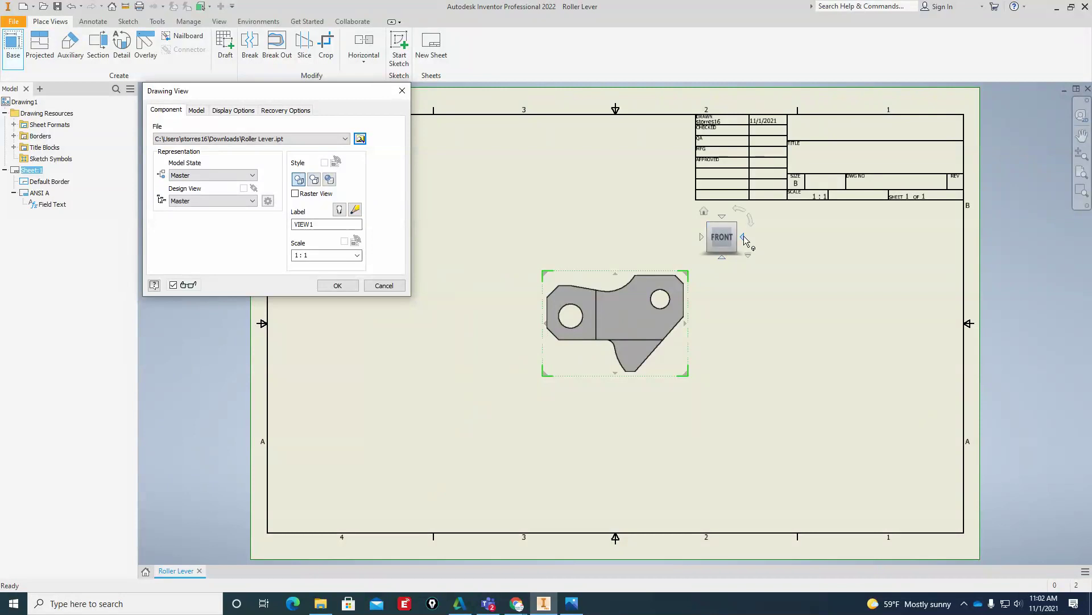
{"action": "left_click", "coordinate": [722, 257]}
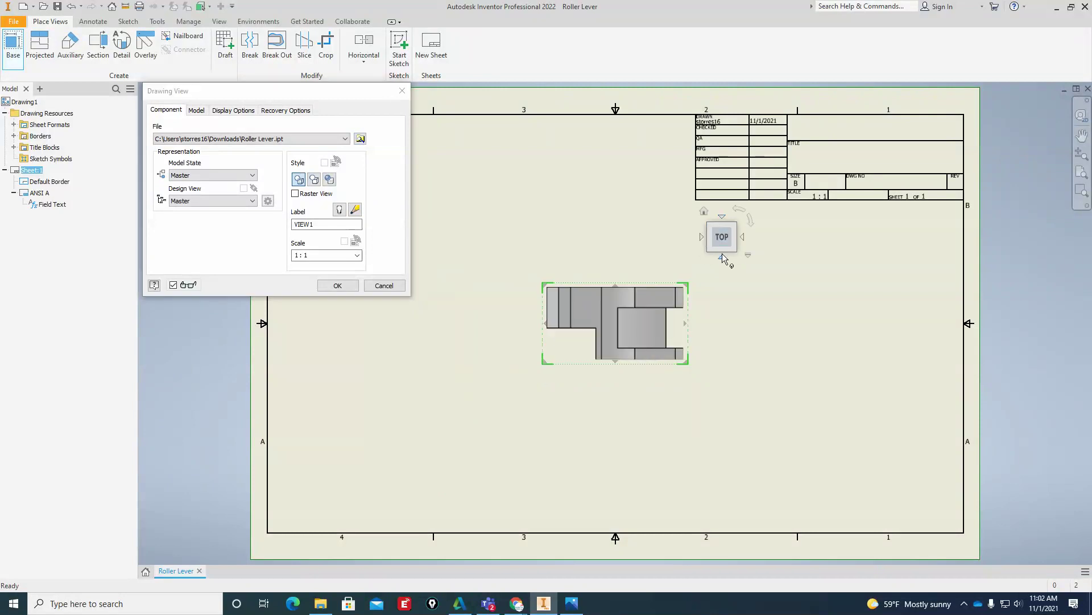
{"action": "left_click", "coordinate": [722, 257]}
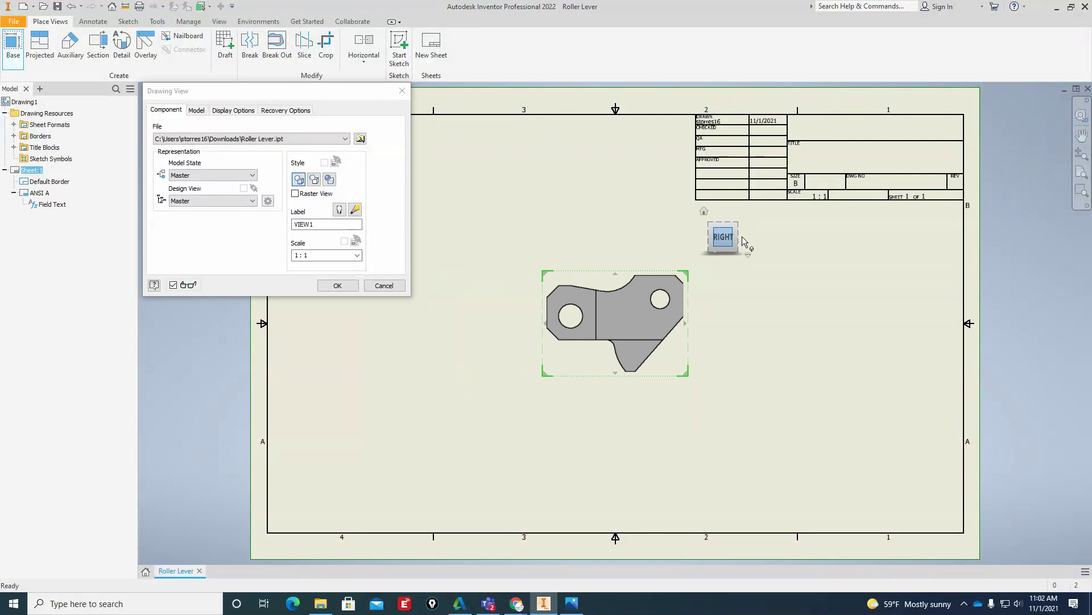
{"action": "left_click", "coordinate": [741, 237]}
{"action": "left_click", "coordinate": [722, 256]}
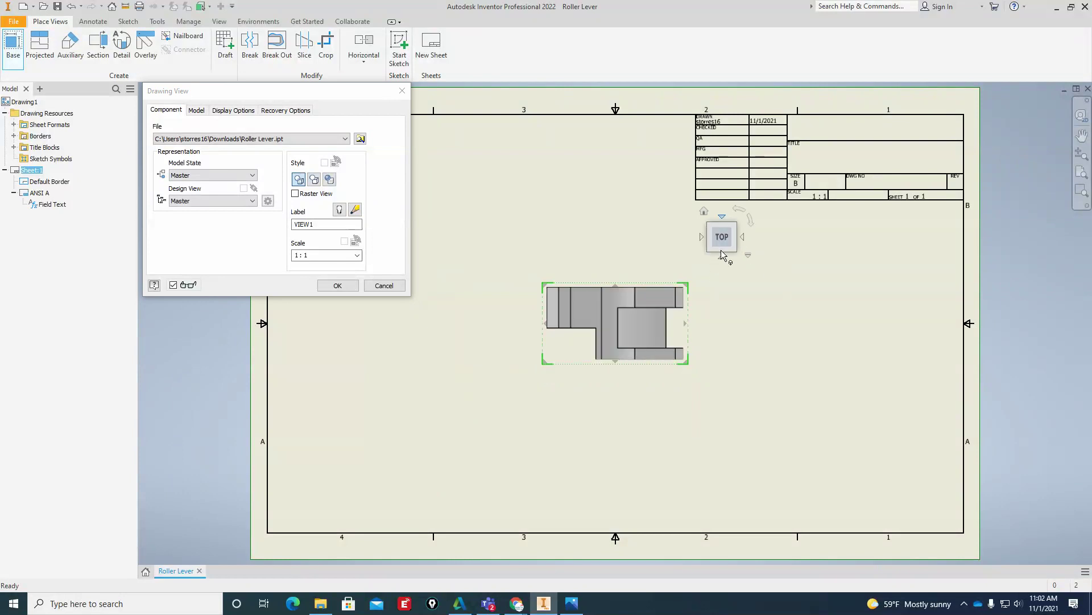
{"action": "left_click", "coordinate": [723, 257]}
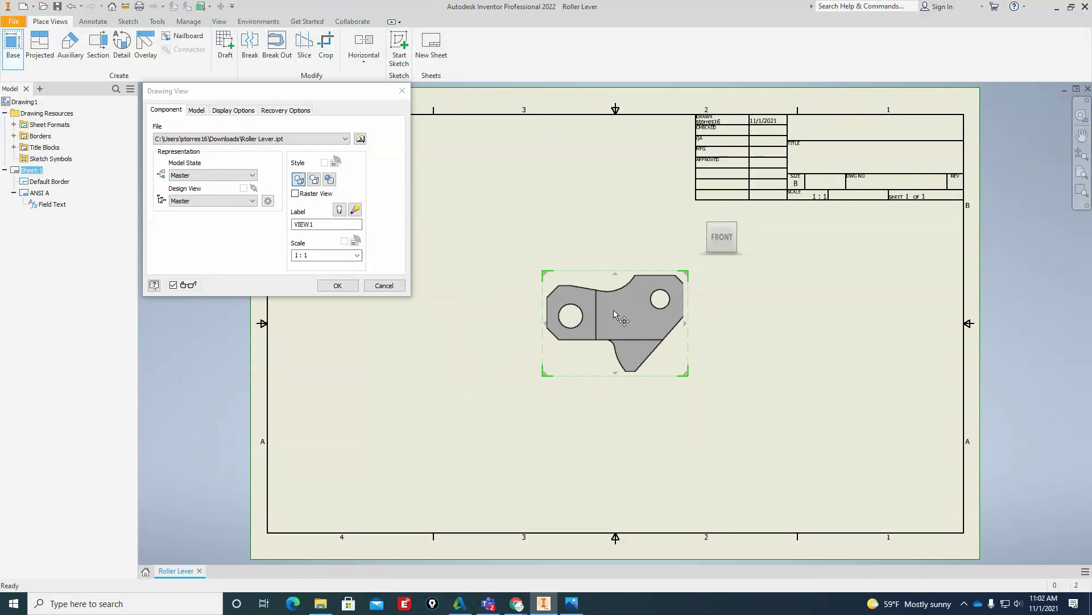
Position the front-oriented base view in the lower-left area of the sheet, clear of the Drawing View dialog.
{"action": "left_click_drag", "start_coordinate": [619, 322], "coordinate": [470, 390]}
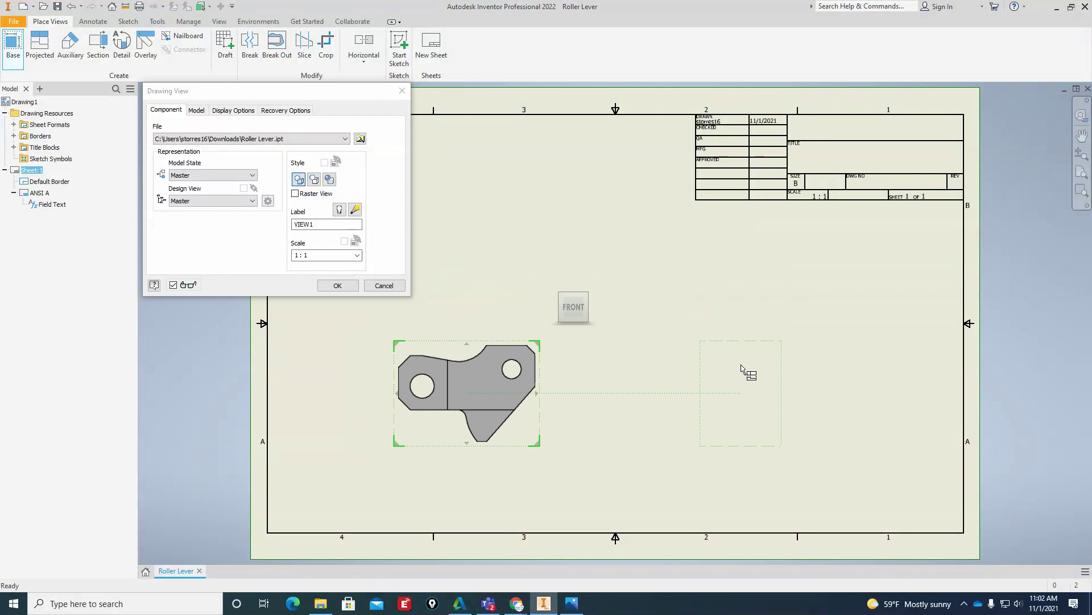
{"action": "mouse_move", "coordinate": [553, 309]}
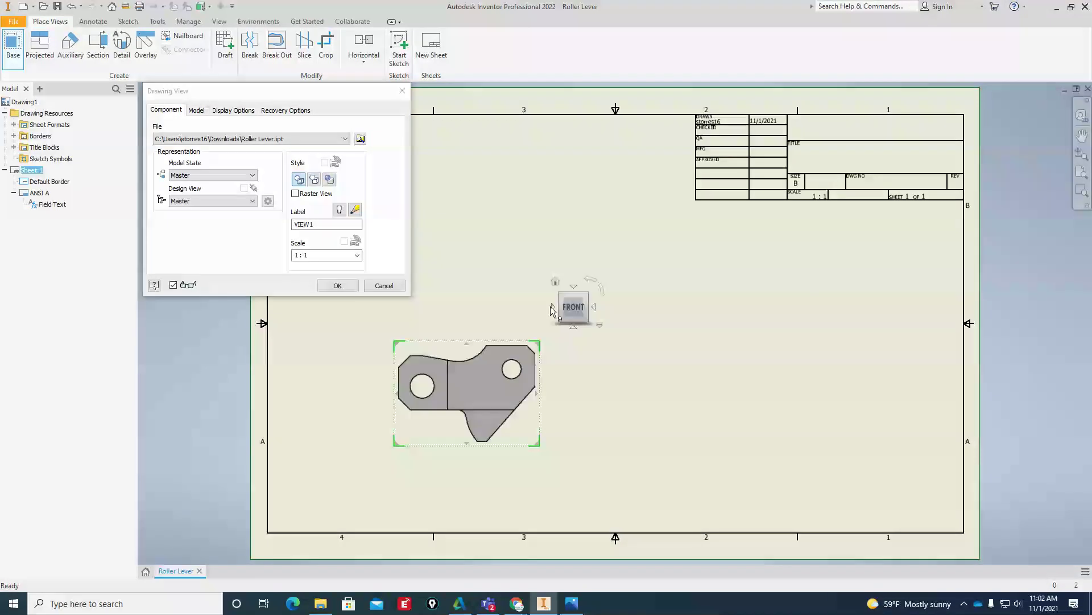
{"action": "left_click", "coordinate": [574, 286]}
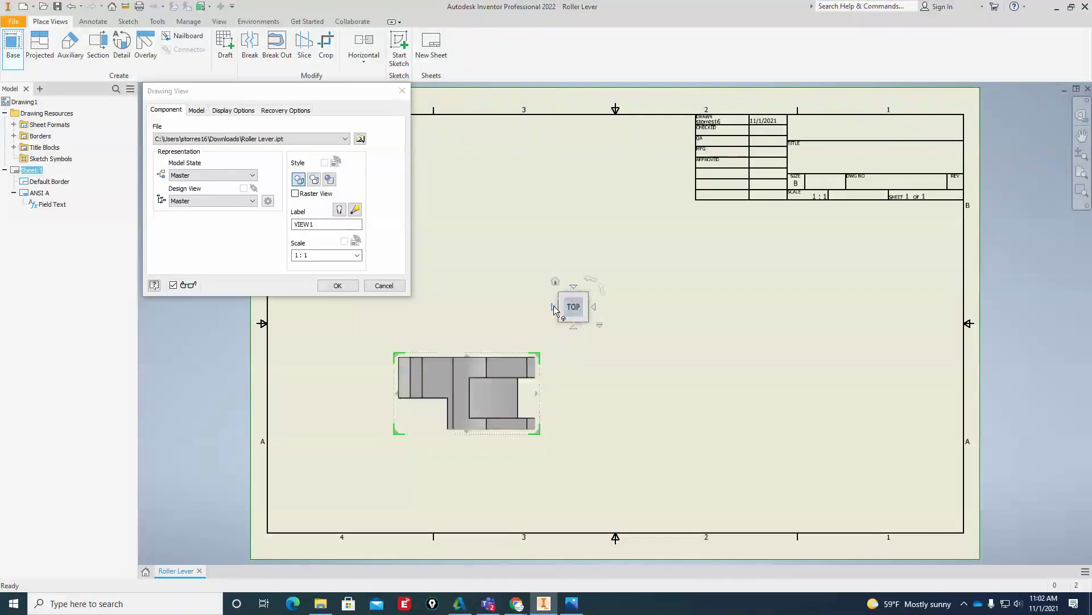
{"action": "left_click", "coordinate": [555, 307]}
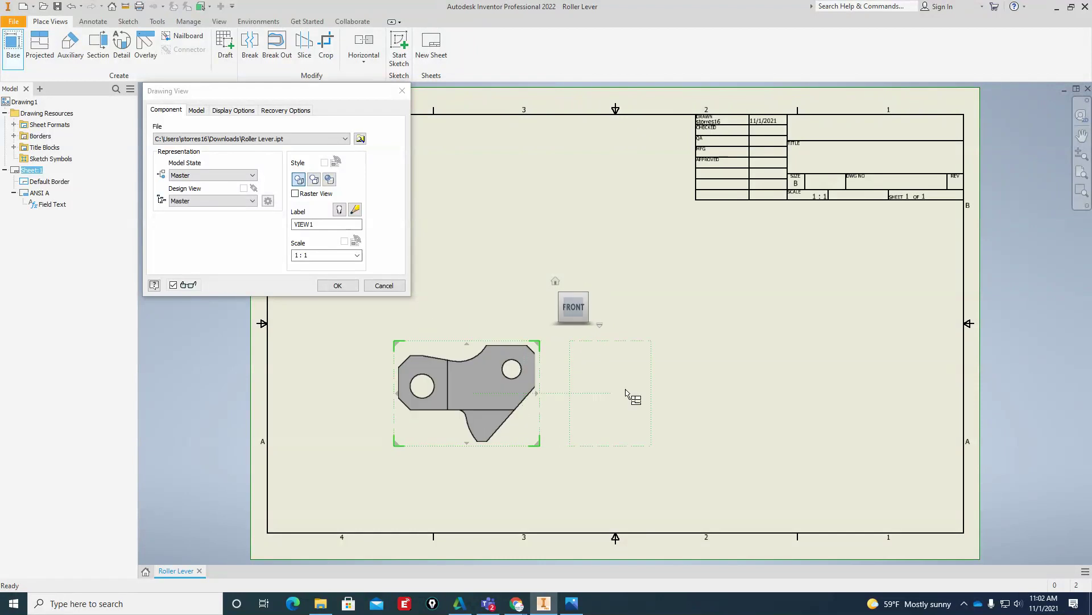
{"action": "mouse_move", "coordinate": [468, 390]}
{"action": "left_mouse_down"}
{"action": "mouse_move", "coordinate": [519, 400]}
{"action": "mouse_move", "coordinate": [462, 396]}
{"action": "left_mouse_up"}
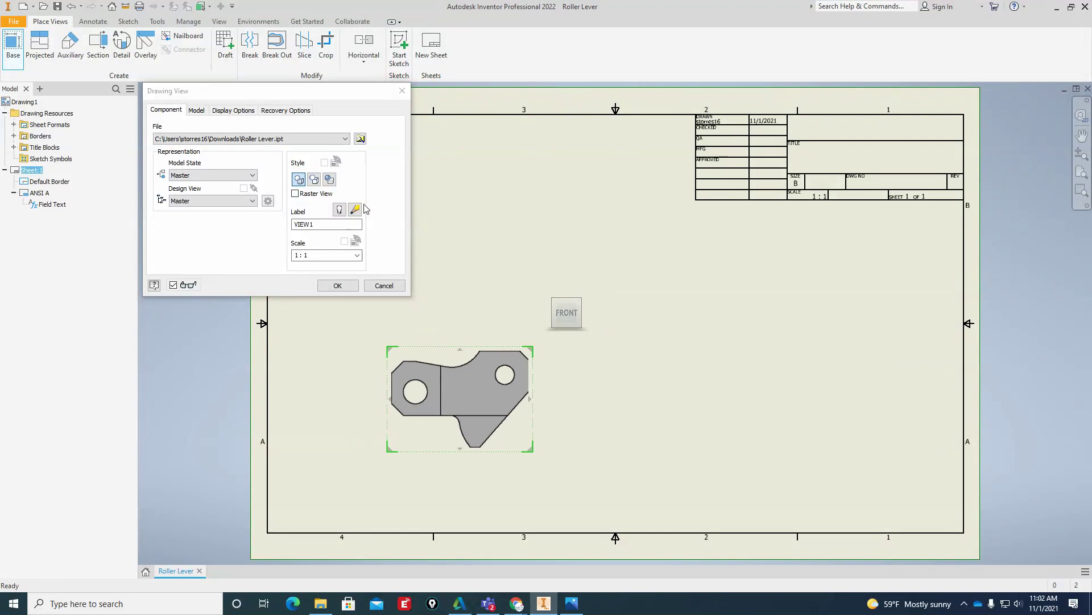
{"action": "left_click_drag", "start_coordinate": [351, 100], "coordinate": [268, 77]}
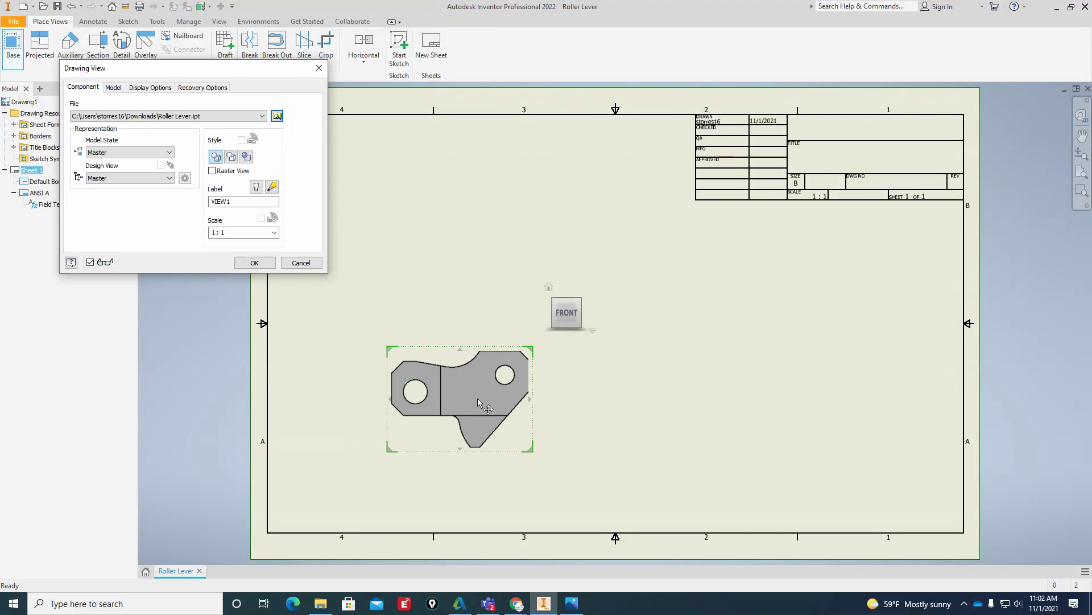
{"action": "left_click_drag", "start_coordinate": [479, 391], "coordinate": [482, 392]}
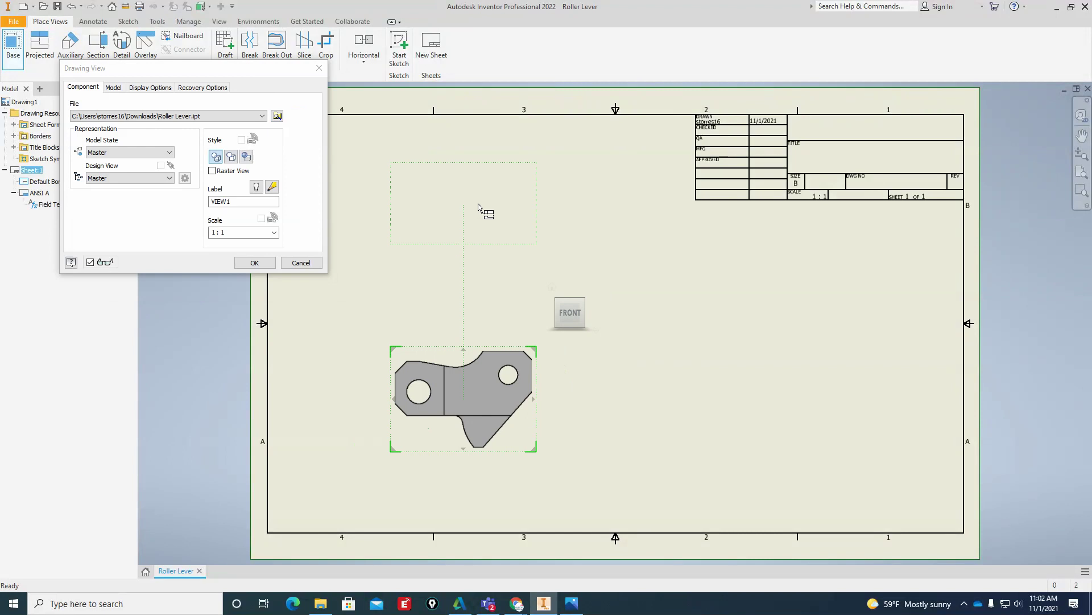
Place projected top, right-side and isometric views around the front base view and create all the views.
{"action": "left_click", "coordinate": [478, 217]}
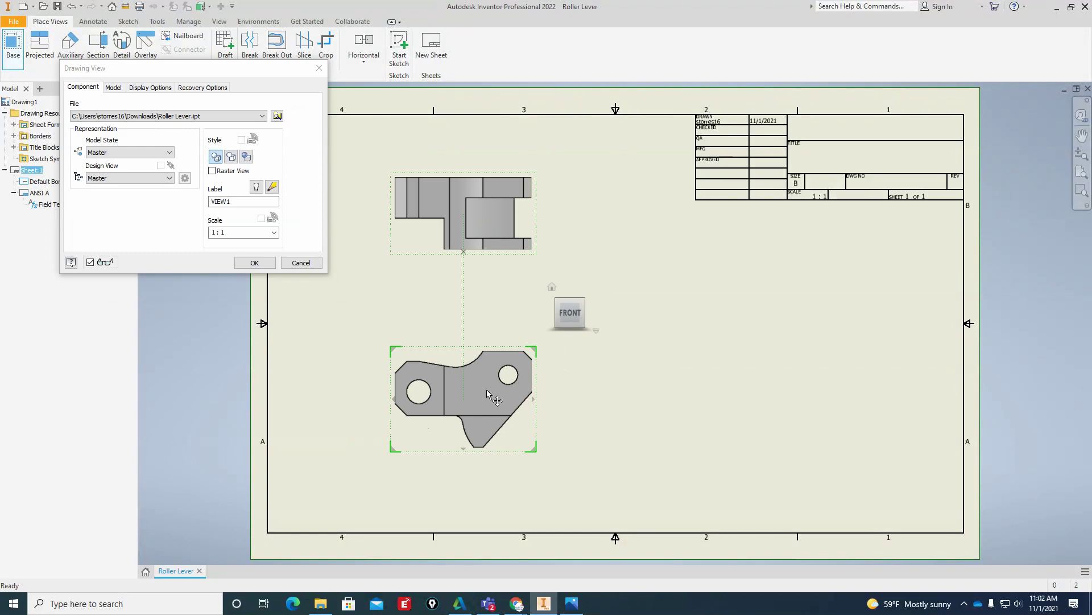
{"action": "left_click", "coordinate": [709, 403]}
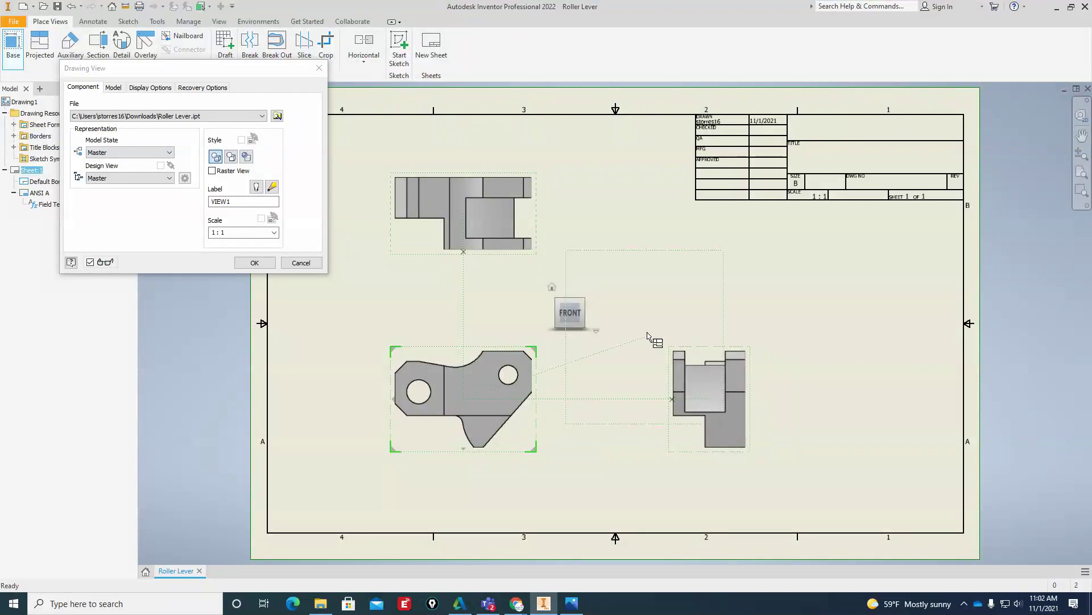
{"action": "left_click", "coordinate": [847, 259]}
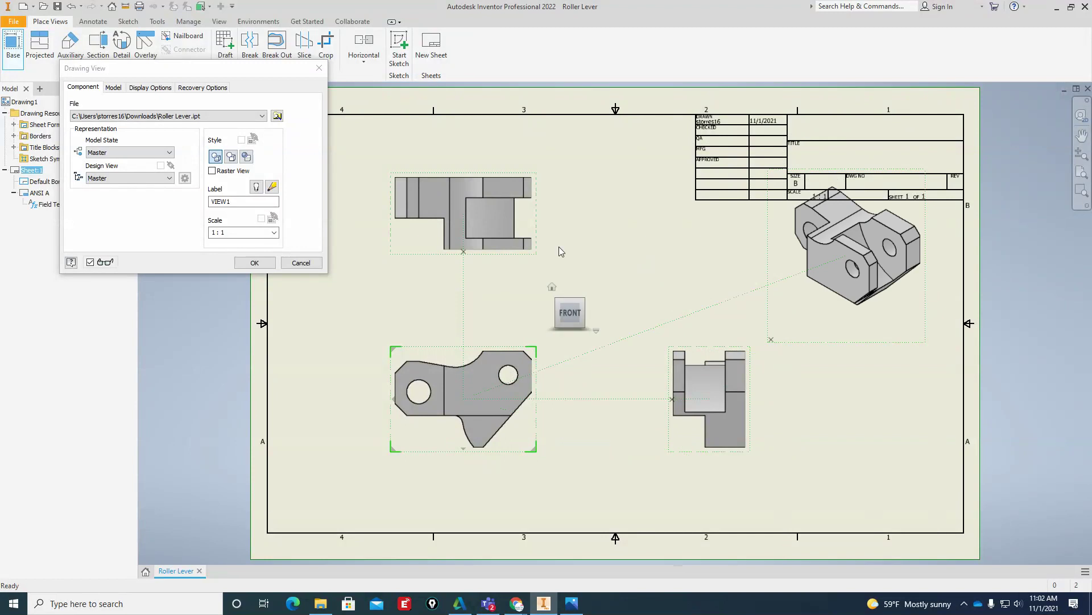
{"action": "left_click", "coordinate": [255, 263]}
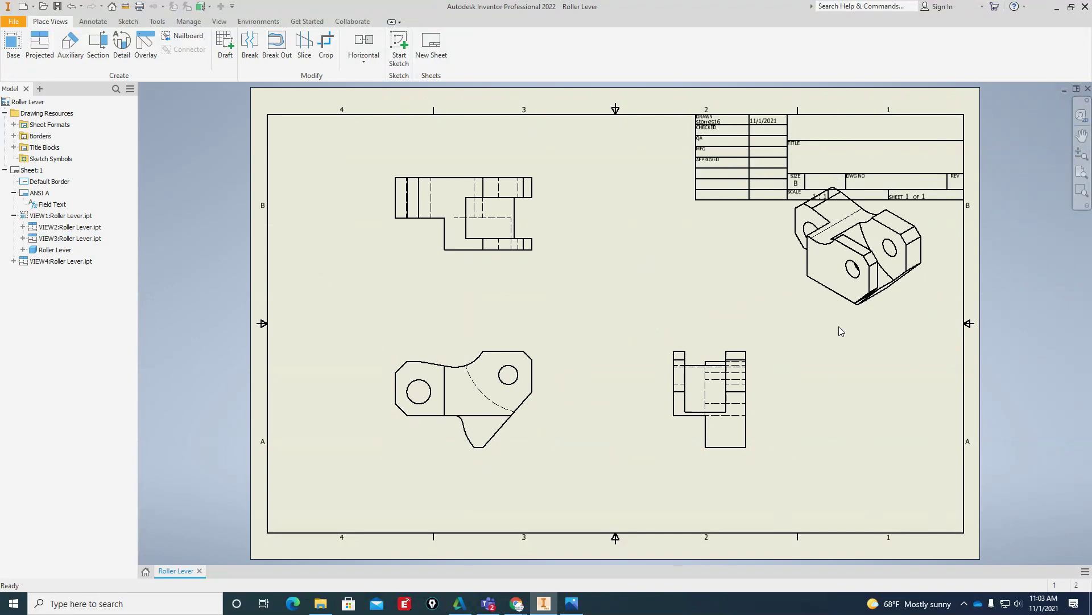
Move the isometric view below the title block, the front view slightly down and right, and the side view further right.
{"action": "left_click_drag", "start_coordinate": [831, 317], "coordinate": [790, 346]}
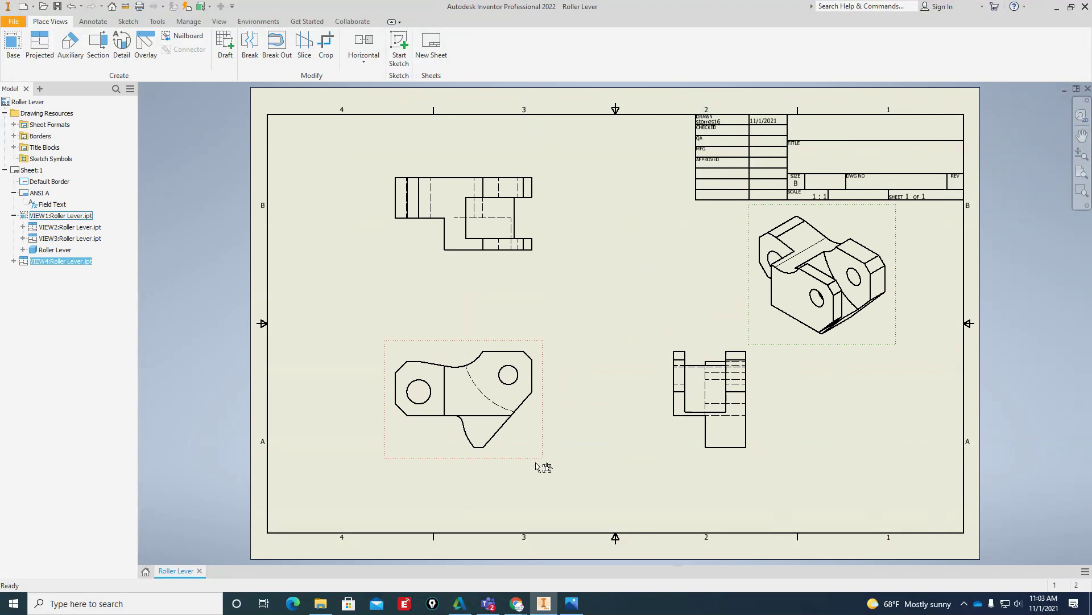
{"action": "left_click_drag", "start_coordinate": [541, 458], "coordinate": [559, 482]}
{"action": "left_click_drag", "start_coordinate": [741, 481], "coordinate": [778, 485]}
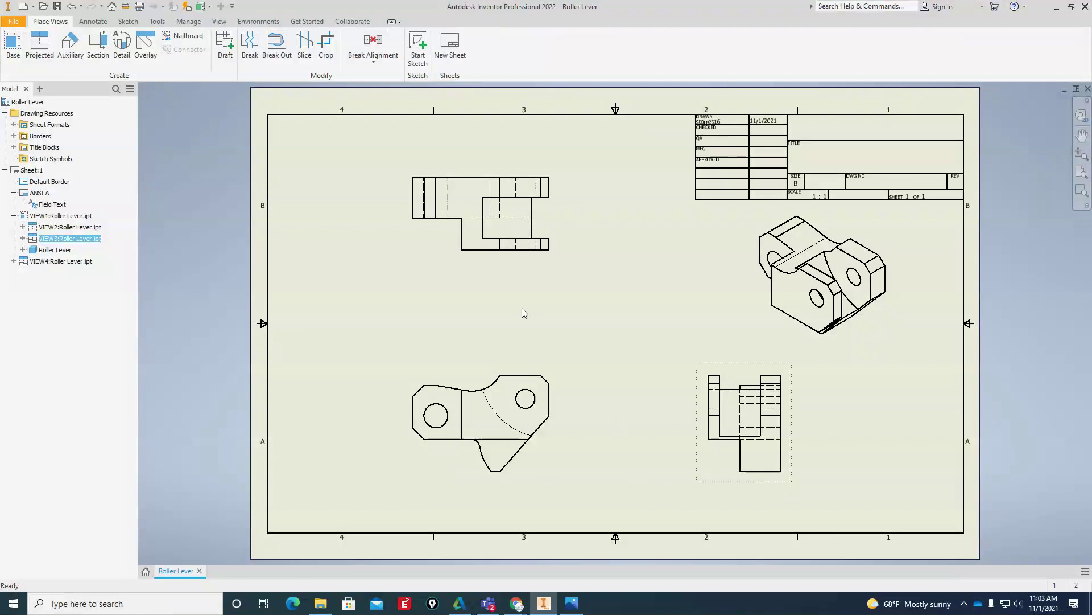
{"action": "scroll", "coordinate": [519, 469], "scroll_direction": "down", "scroll_amount": 2}
{"action": "scroll", "coordinate": [495, 468], "scroll_direction": "up", "scroll_amount": 8}
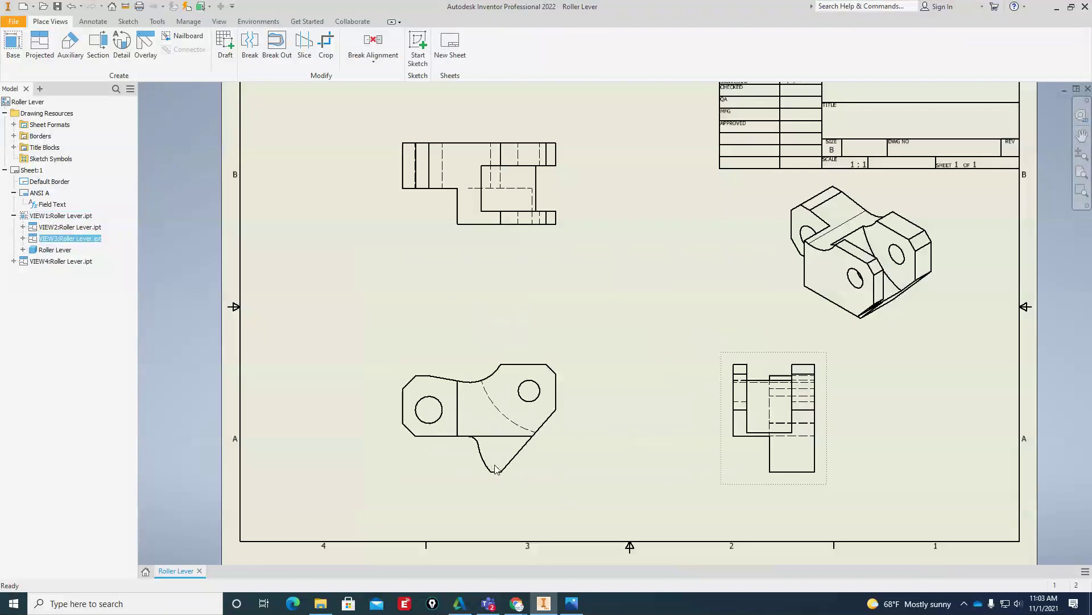
{"action": "scroll", "coordinate": [495, 468], "scroll_direction": "down", "scroll_amount": 3}
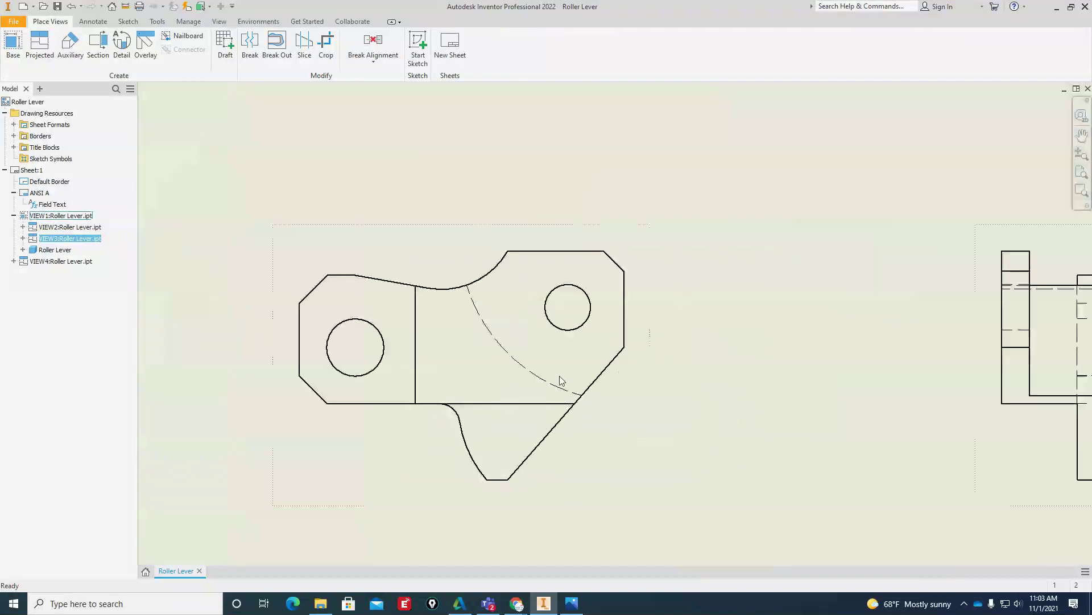
{"action": "scroll", "coordinate": [403, 402], "scroll_direction": "down", "scroll_amount": 6}
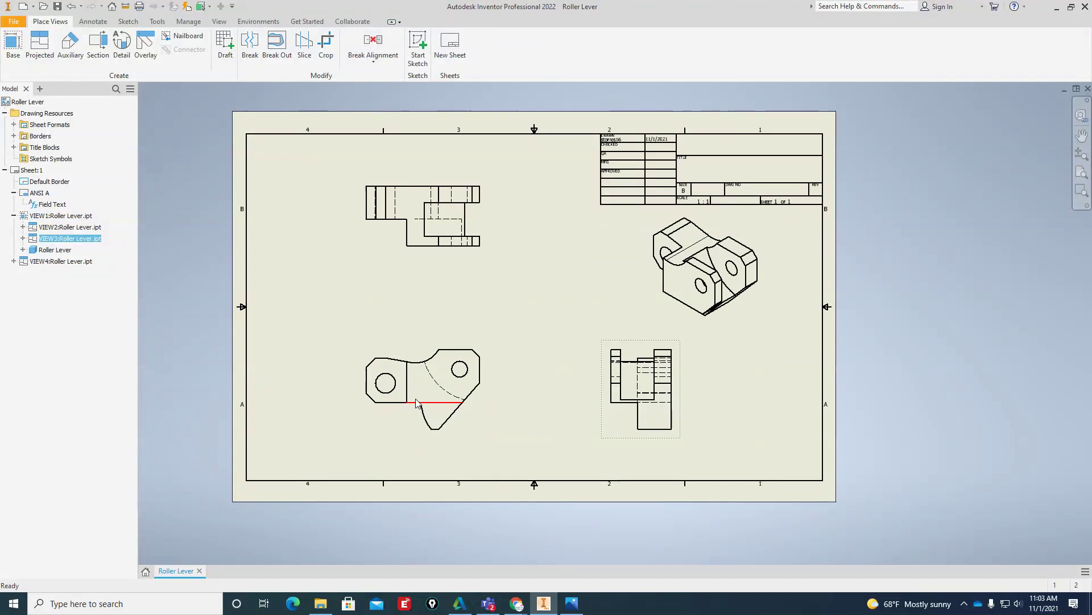
{"action": "scroll", "coordinate": [385, 398], "scroll_direction": "down", "scroll_amount": 5}
{"action": "scroll", "coordinate": [391, 405], "scroll_direction": "up", "scroll_amount": 12}
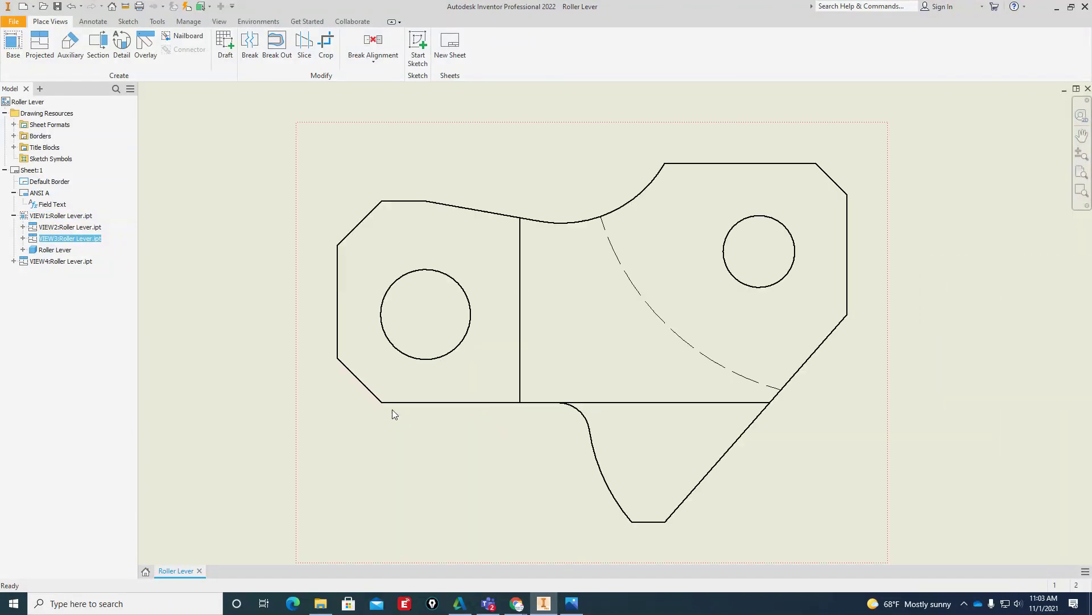
{"action": "scroll", "coordinate": [460, 421], "scroll_direction": "down", "scroll_amount": 6}
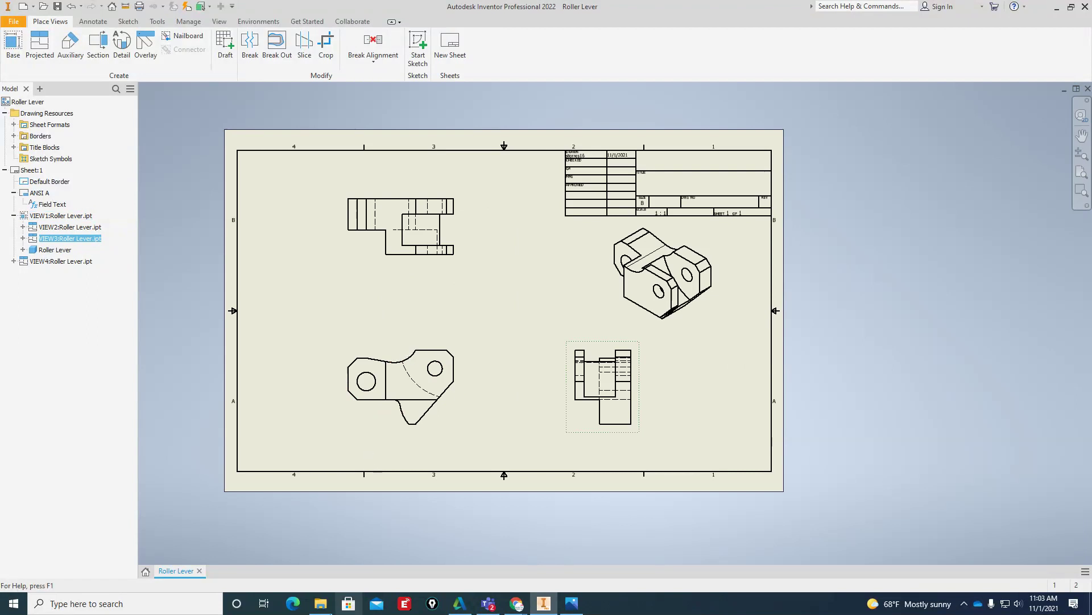
Switch to File Explorer, enable file name extensions for the Downloads folder, and return to the Inventor drawing.
{"action": "left_click", "coordinate": [322, 610]}
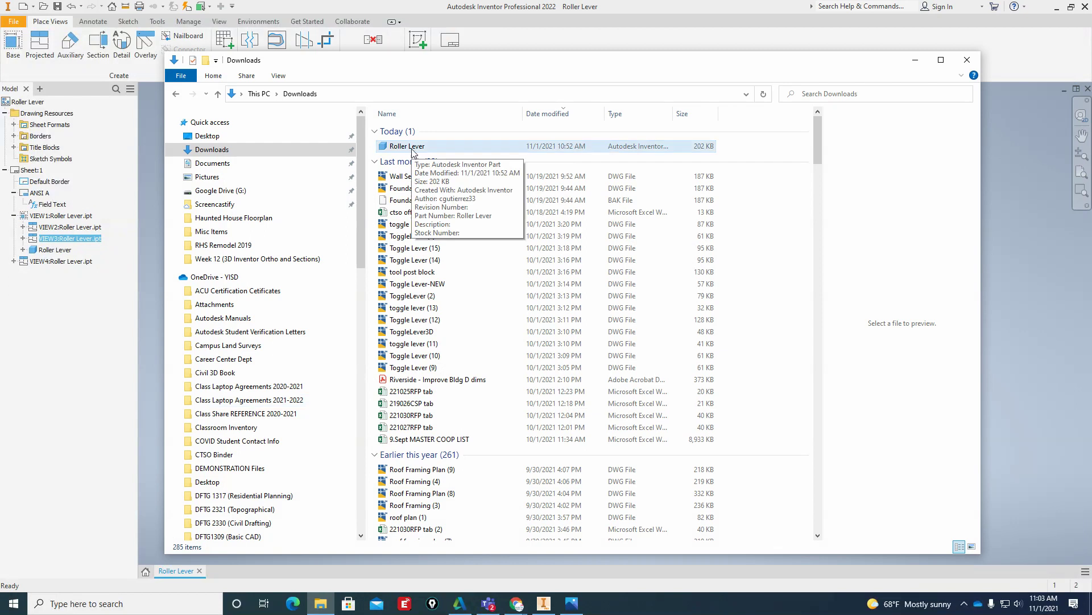
{"action": "left_click", "coordinate": [289, 78]}
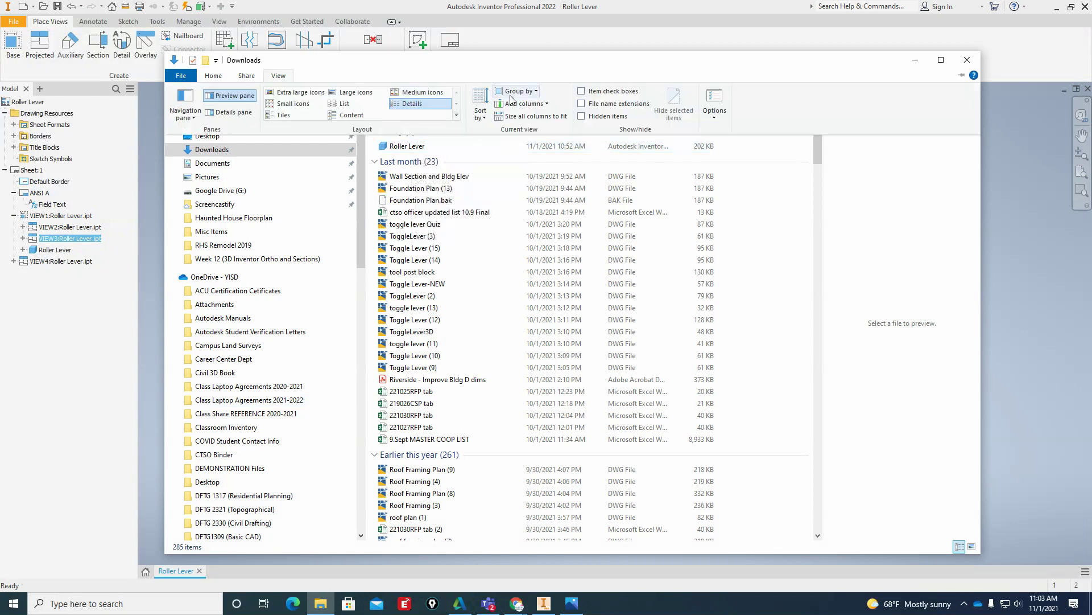
{"action": "left_click", "coordinate": [581, 103]}
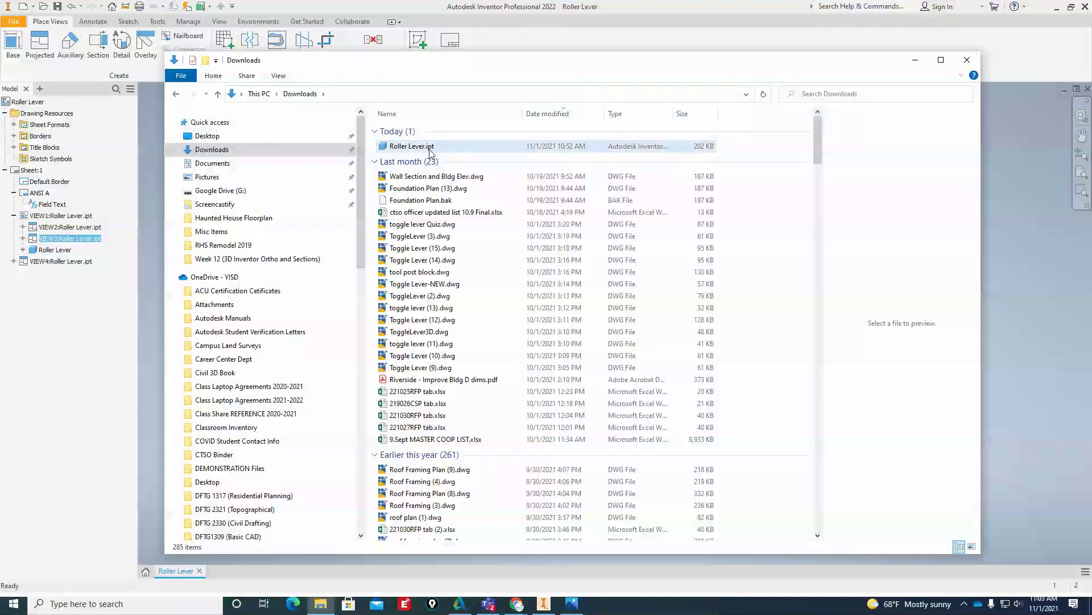
{"action": "left_click", "coordinate": [915, 60]}
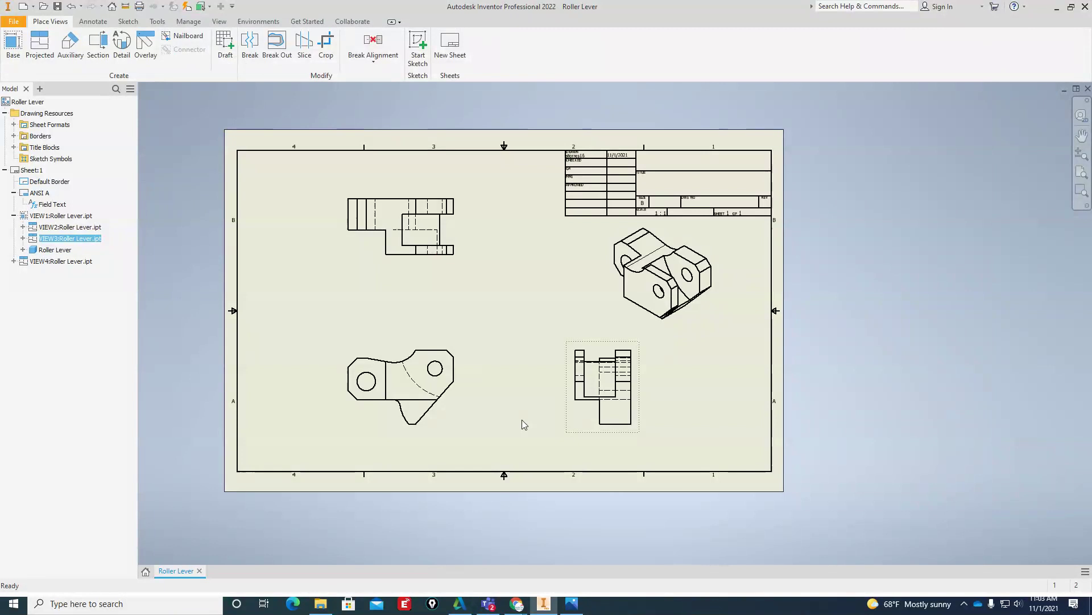
Move the front view slightly up and to the right on the sheet, keeping the projected views aligned with it.
{"action": "left_click_drag", "start_coordinate": [468, 422], "coordinate": [481, 415]}
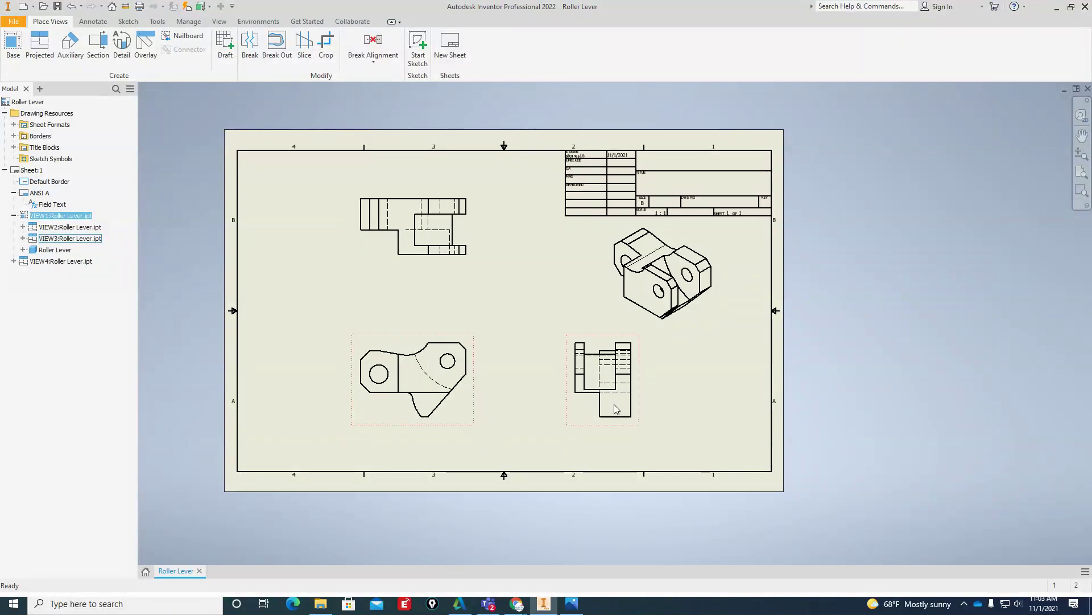
{"action": "key", "text": "Escape"}
{"action": "scroll", "coordinate": [452, 289], "scroll_direction": "down", "scroll_amount": 3}
{"action": "scroll", "coordinate": [500, 340], "scroll_direction": "up", "scroll_amount": 3}
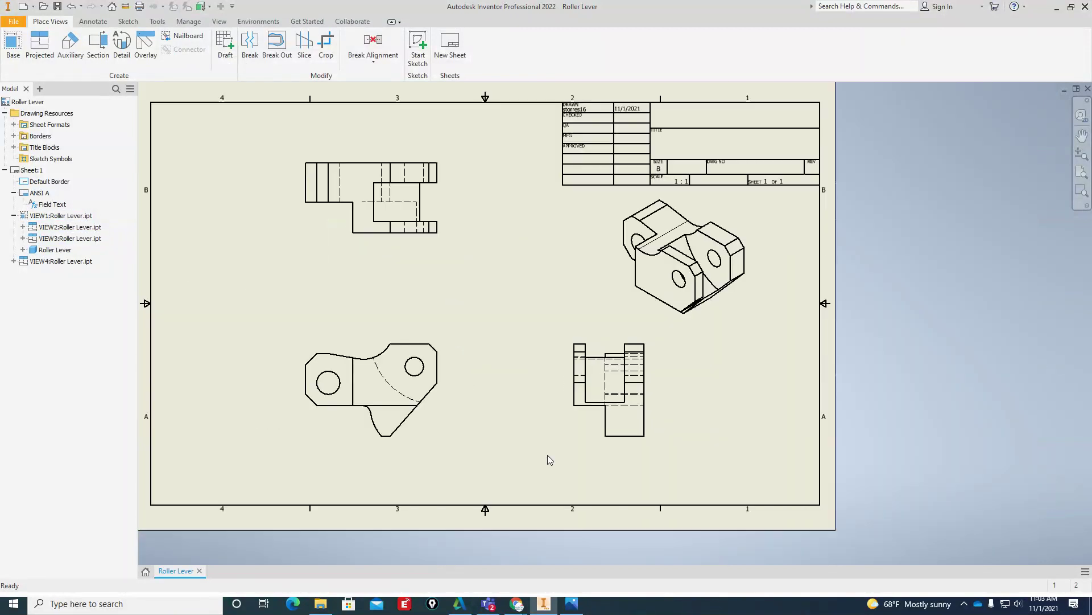
{"action": "scroll", "coordinate": [521, 326], "scroll_direction": "up", "scroll_amount": 3}
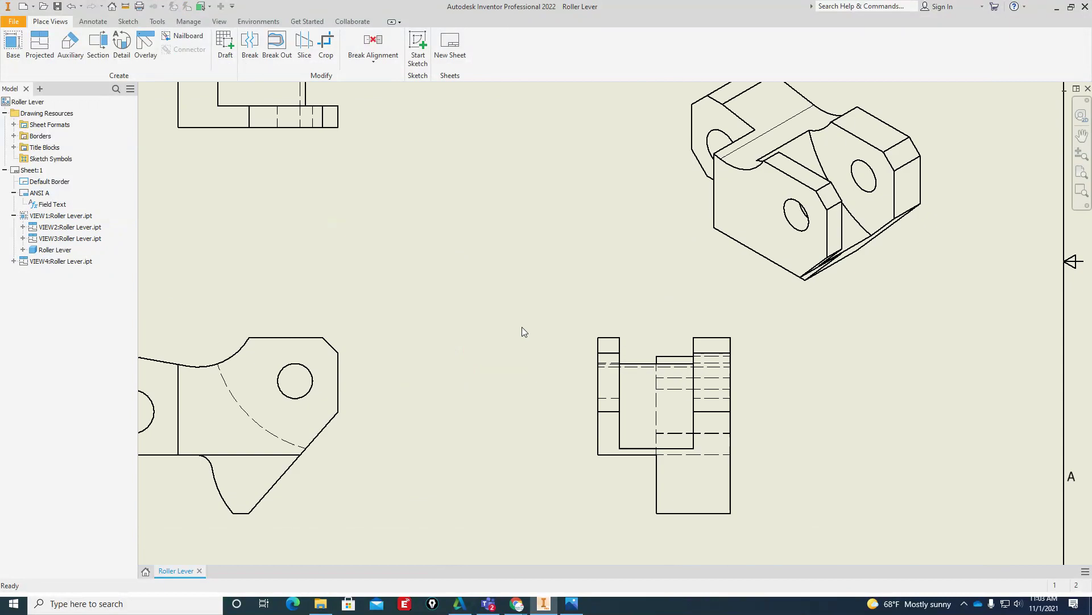
{"action": "scroll", "coordinate": [521, 327], "scroll_direction": "down", "scroll_amount": 3}
{"action": "scroll", "coordinate": [542, 305], "scroll_direction": "up", "scroll_amount": 2}
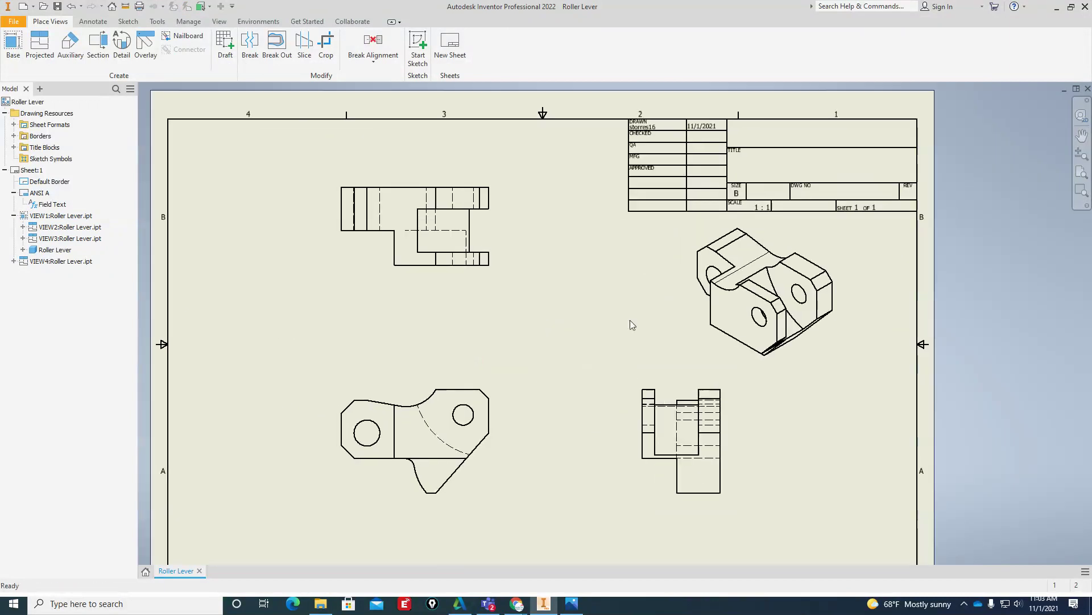
{"action": "left_click", "coordinate": [43, 48]}
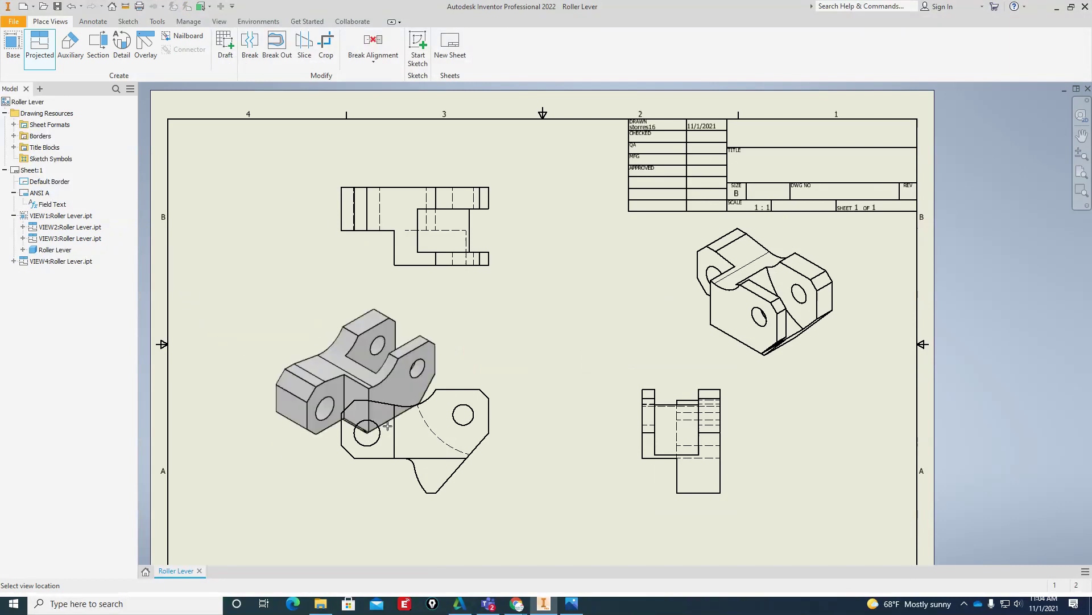
{"action": "key", "text": "Escape"}
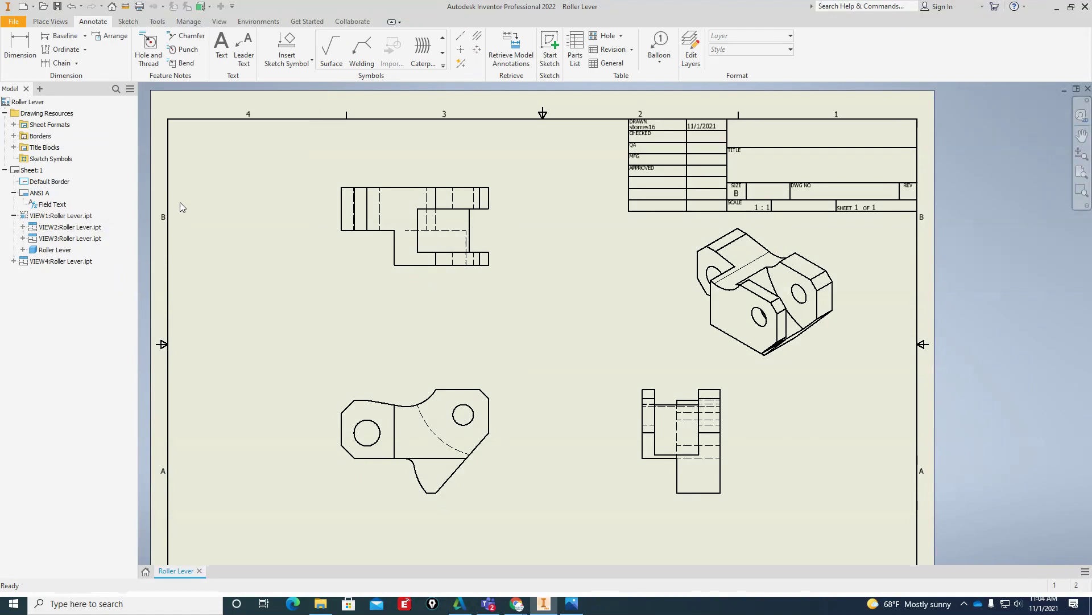
Dimension the vertical height between the upper and lower edges of the front view's left end, placing the dimension to its left.
{"action": "left_click", "coordinate": [18, 48]}
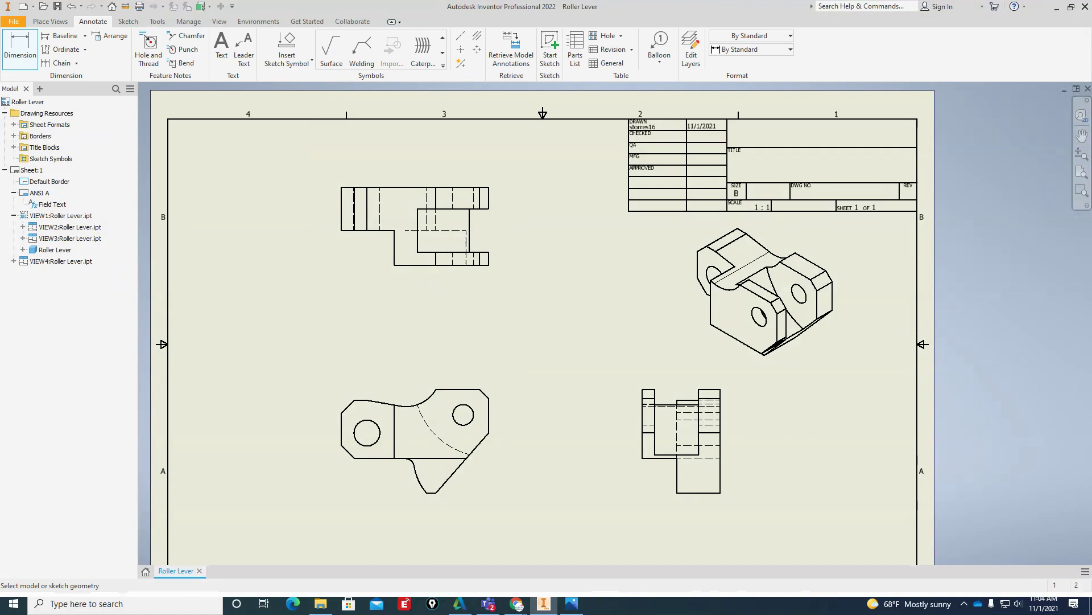
{"action": "left_click_drag", "start_coordinate": [1091, 89], "coordinate": [665, 62]}
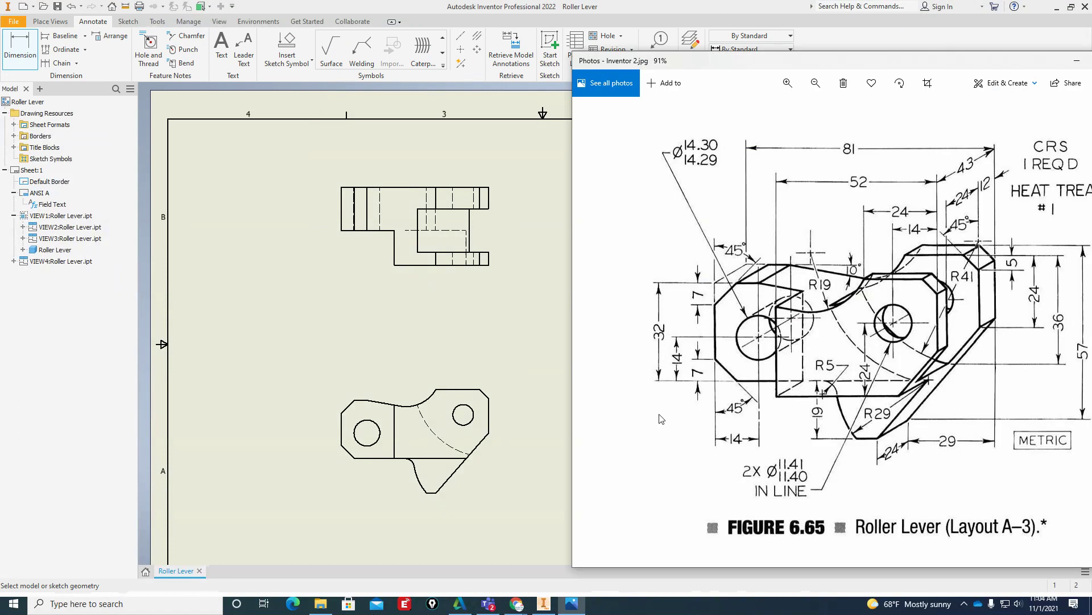
{"action": "left_click", "coordinate": [23, 51]}
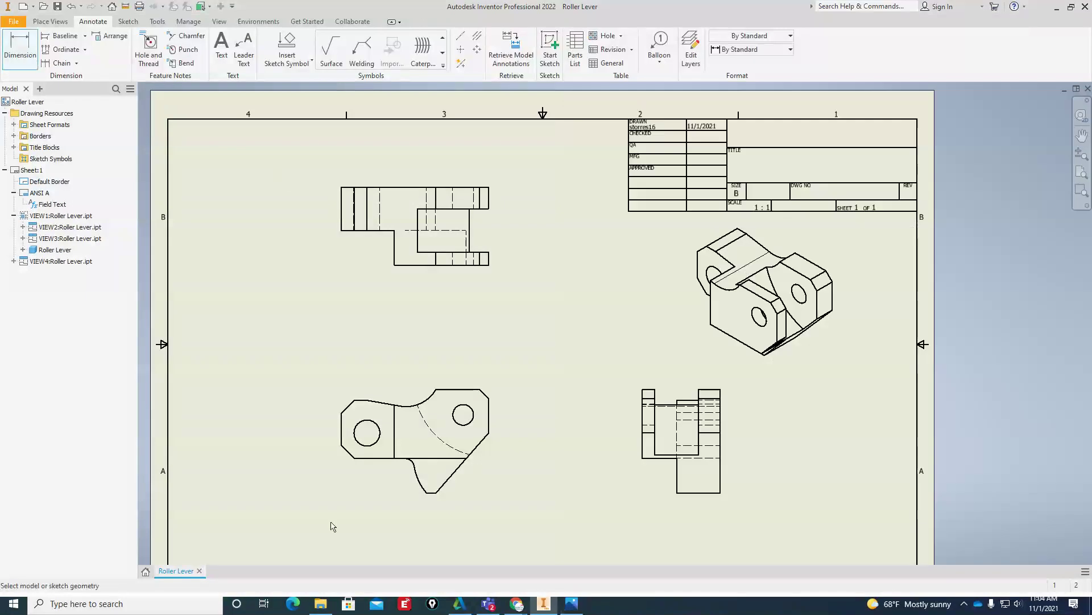
{"action": "left_click", "coordinate": [367, 460]}
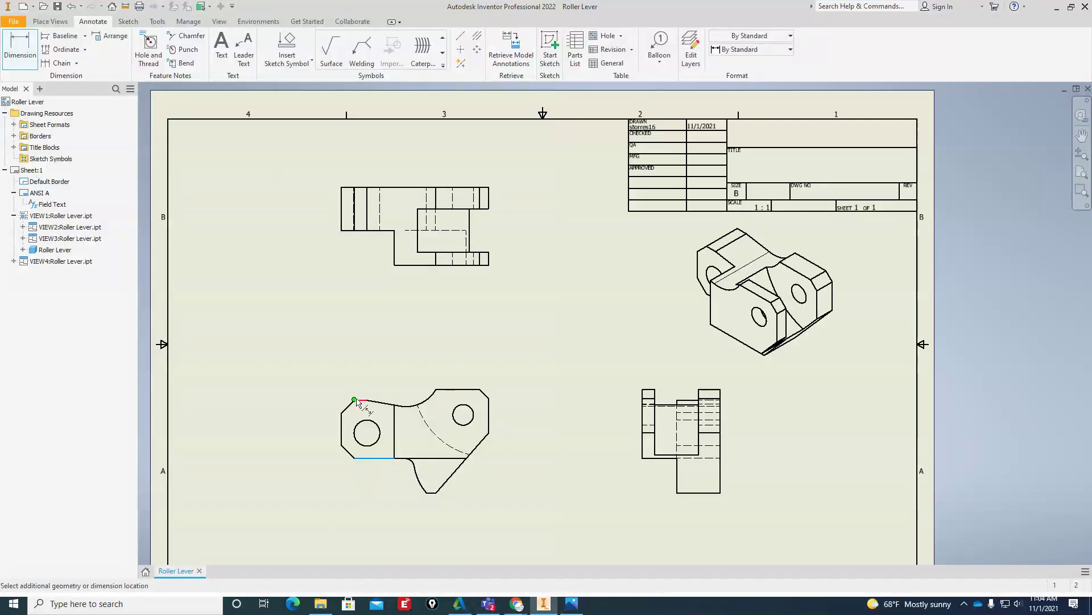
{"action": "scroll", "coordinate": [354, 404], "scroll_direction": "down", "scroll_amount": 5}
{"action": "scroll", "coordinate": [355, 405], "scroll_direction": "up", "scroll_amount": 10}
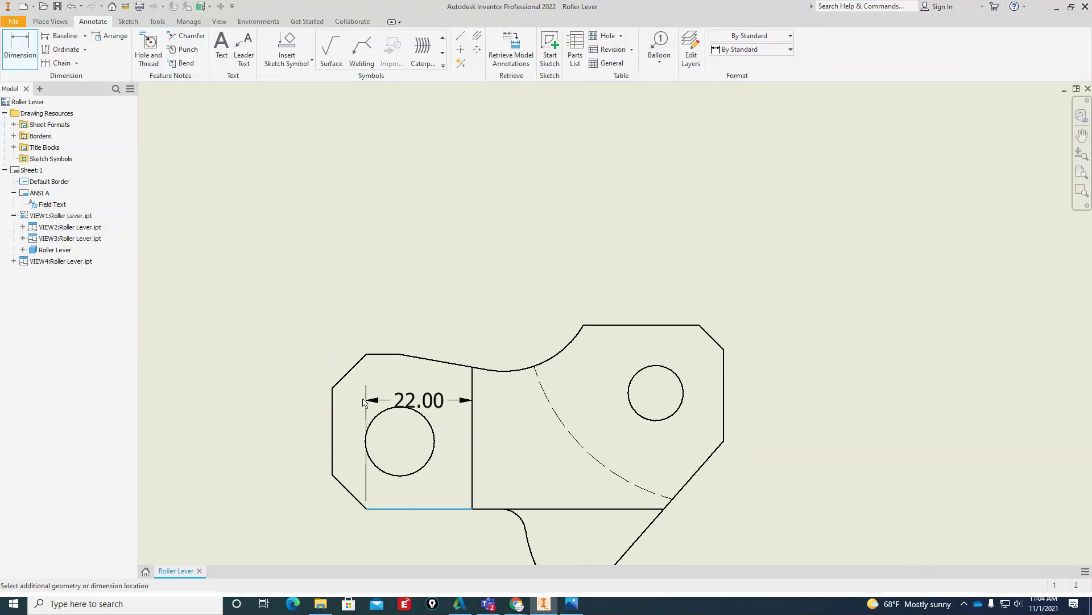
{"action": "left_click", "coordinate": [381, 355]}
{"action": "scroll", "coordinate": [325, 387], "scroll_direction": "down", "scroll_amount": 3}
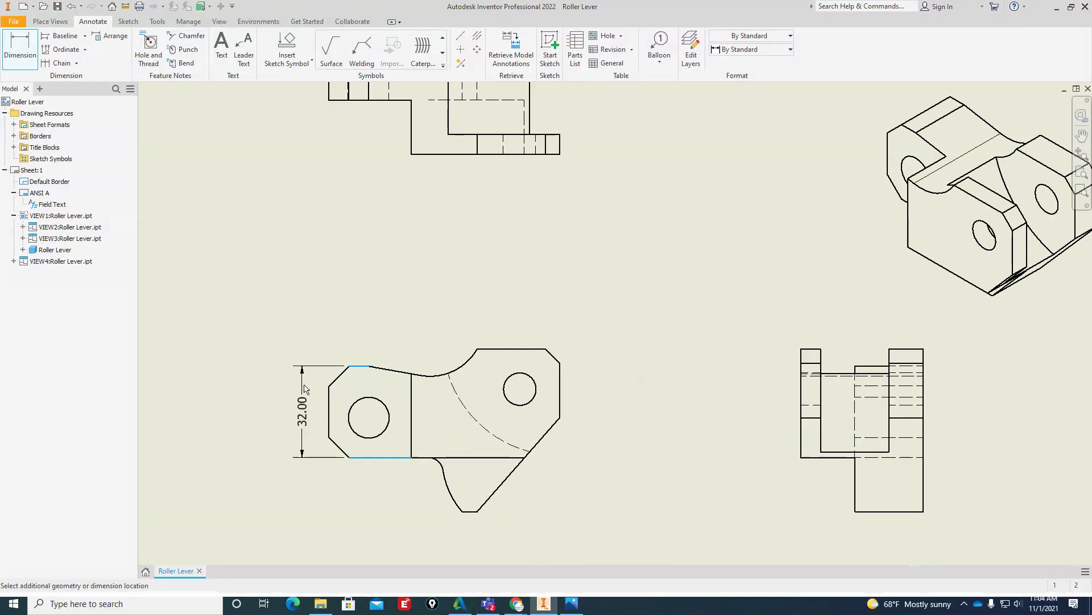
{"action": "left_click", "coordinate": [449, 417]}
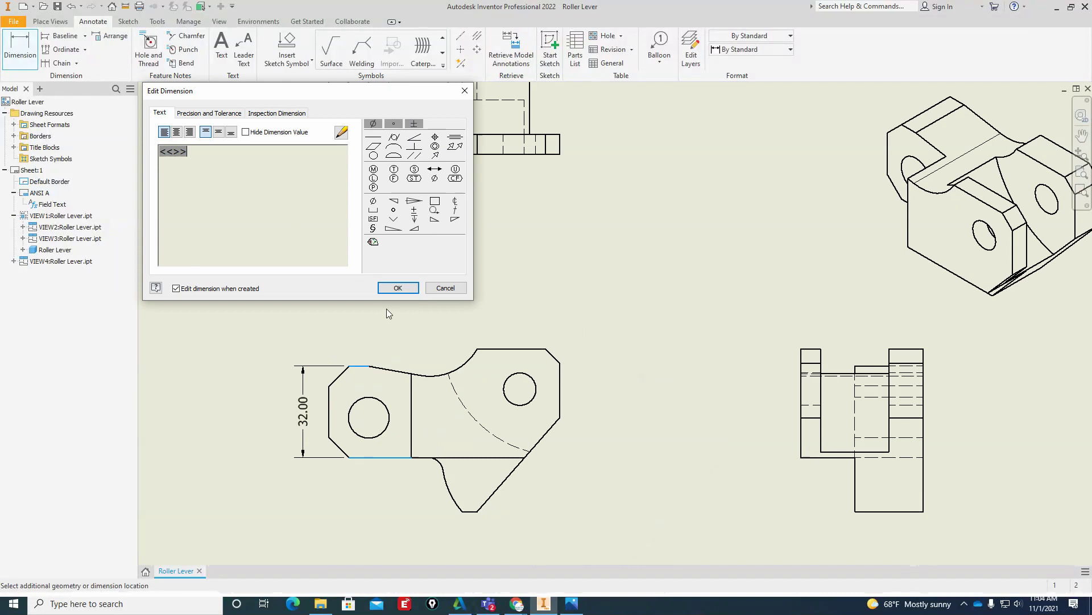
{"action": "left_click", "coordinate": [398, 288]}
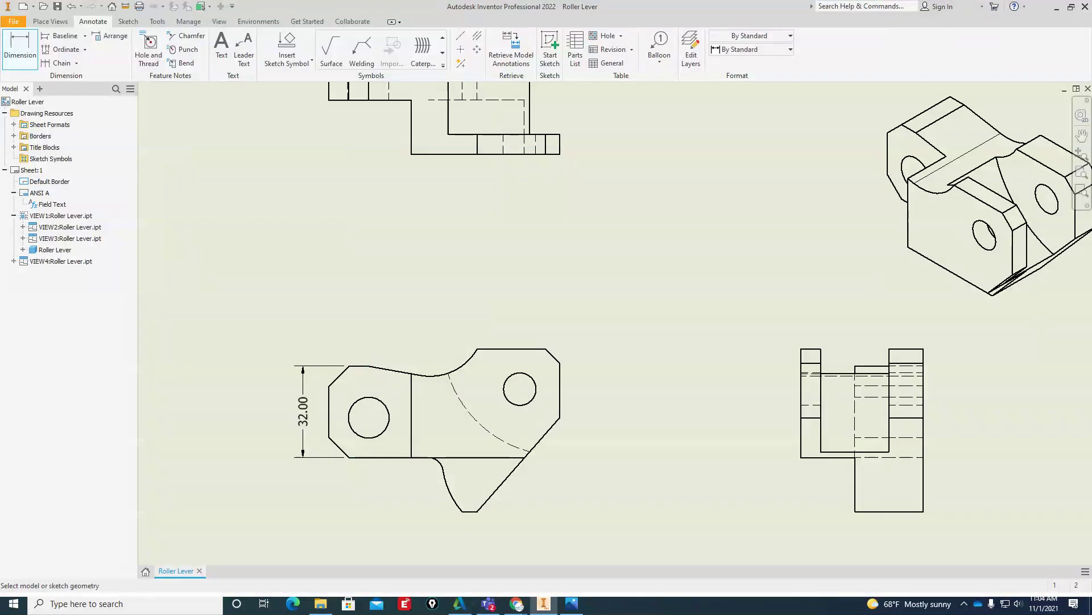
Consult the reference image and add an angular dimension between the front view's left vertical edge and upper-left chamfer, placed above the view.
{"action": "key", "text": "alt+Tab"}
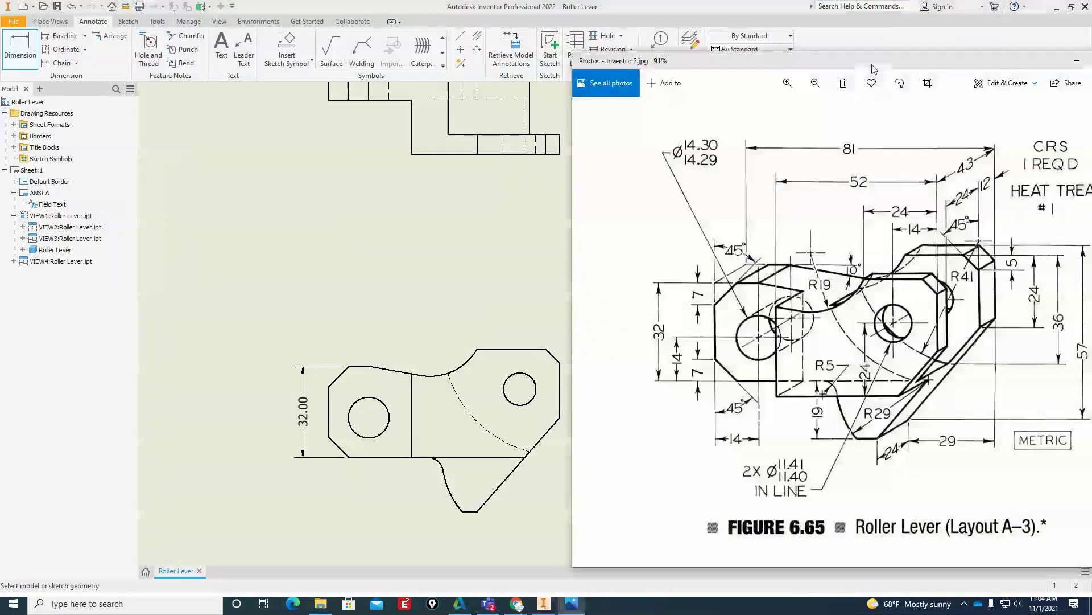
{"action": "left_click_drag", "start_coordinate": [874, 66], "coordinate": [805, 60]}
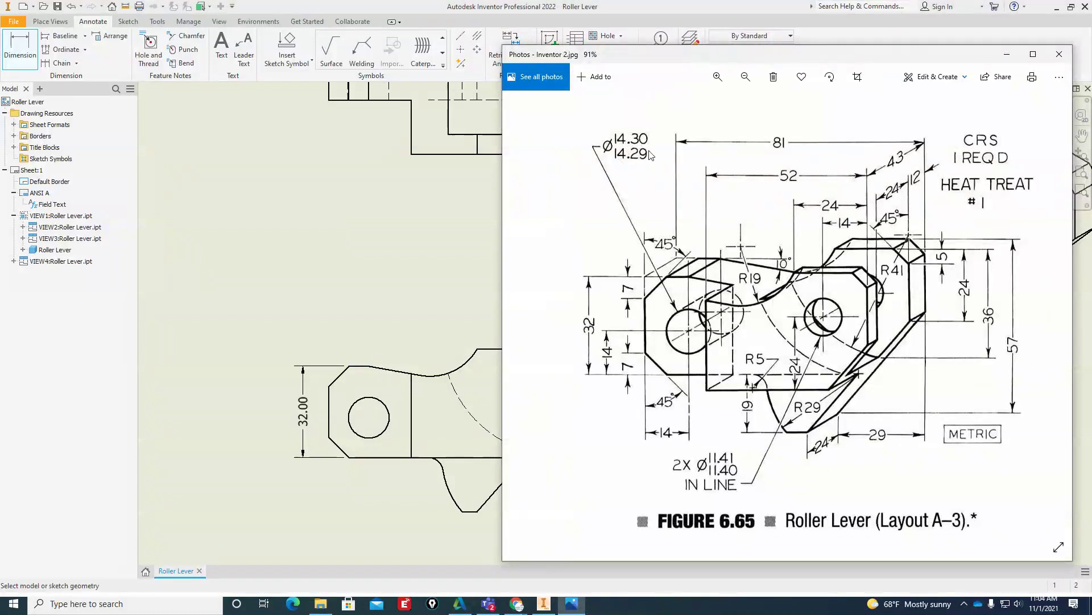
{"action": "left_click_drag", "start_coordinate": [722, 60], "coordinate": [1091, 60]}
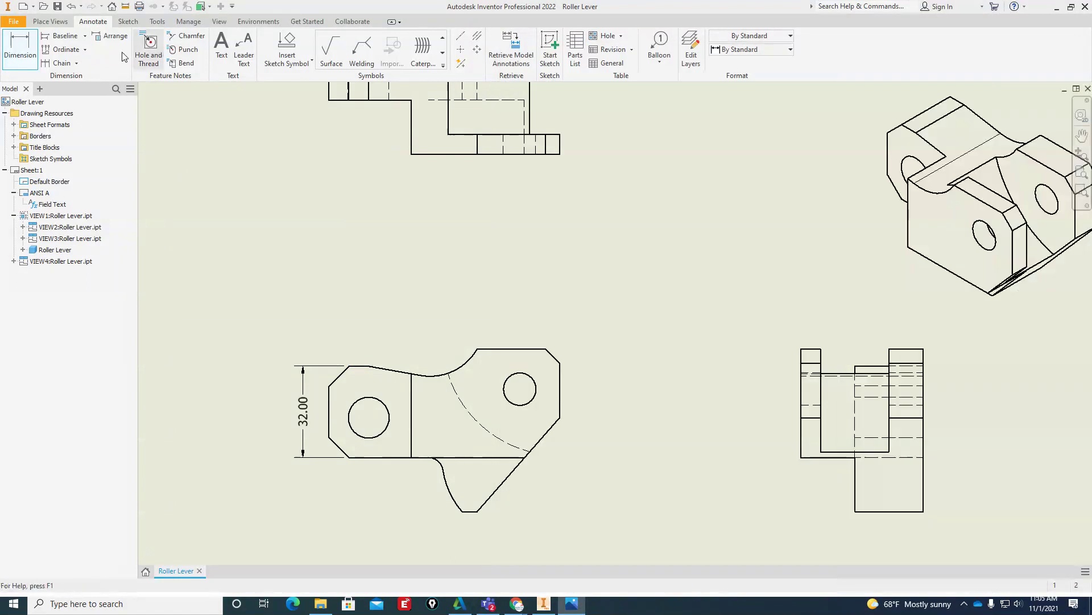
{"action": "left_click", "coordinate": [33, 68]}
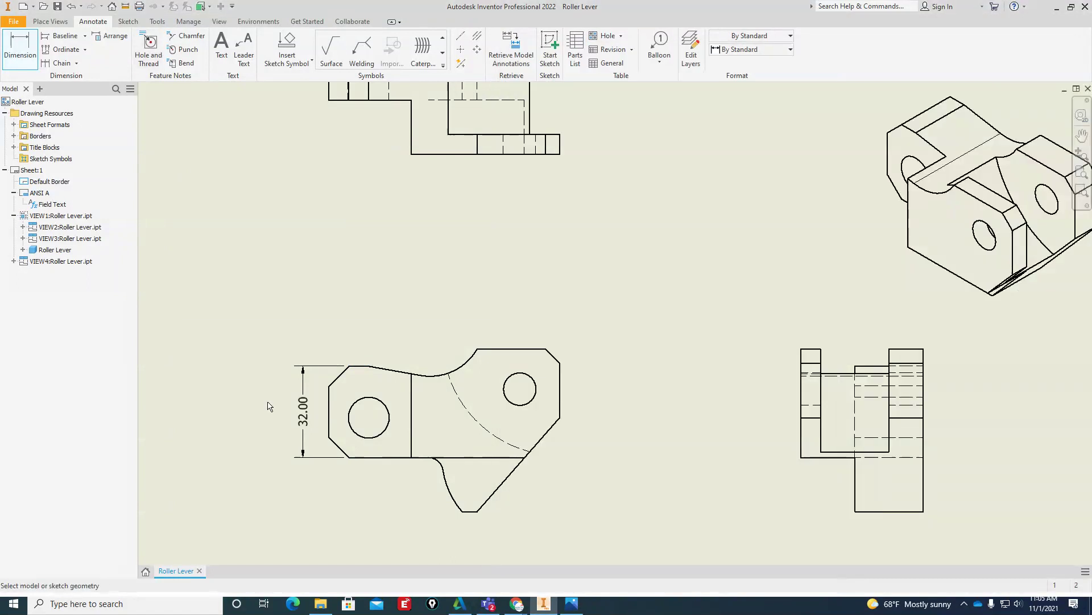
{"action": "left_click", "coordinate": [330, 405]}
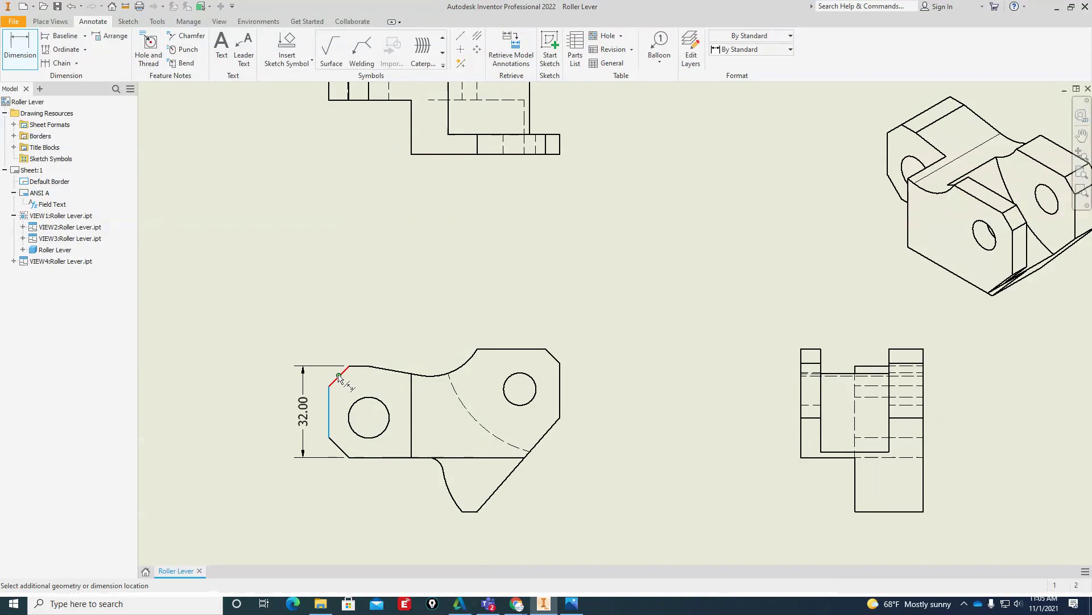
{"action": "left_click", "coordinate": [340, 376]}
{"action": "left_click", "coordinate": [462, 316]}
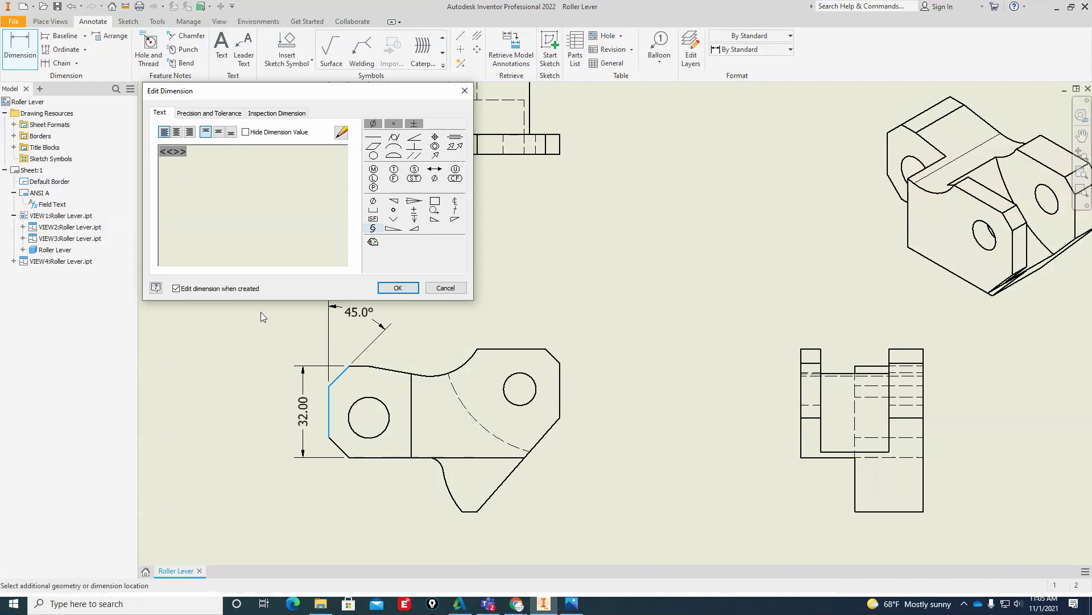
{"action": "left_click", "coordinate": [398, 288]}
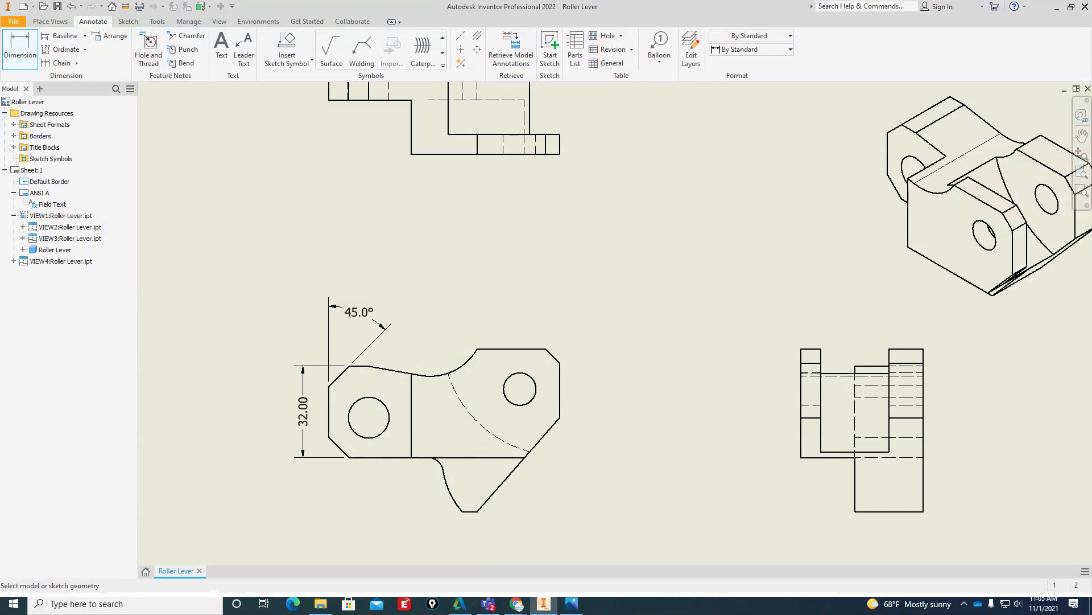
Check the reference image and add a hole note to the larger left hole in the front view, placed below the hole.
{"action": "left_click", "coordinate": [571, 603]}
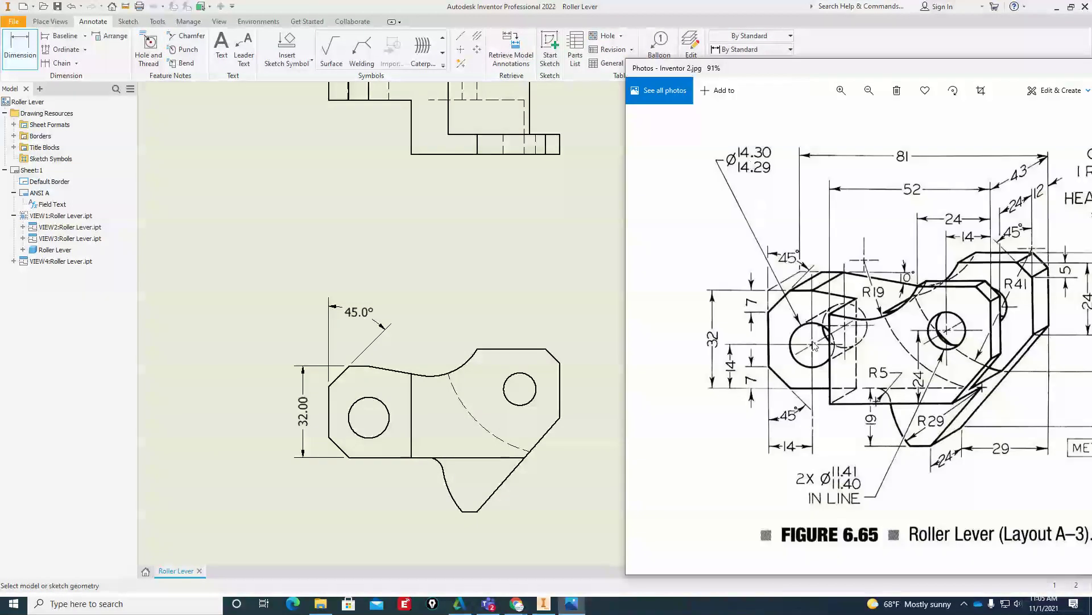
{"action": "left_click_drag", "start_coordinate": [841, 64], "coordinate": [1091, 76]}
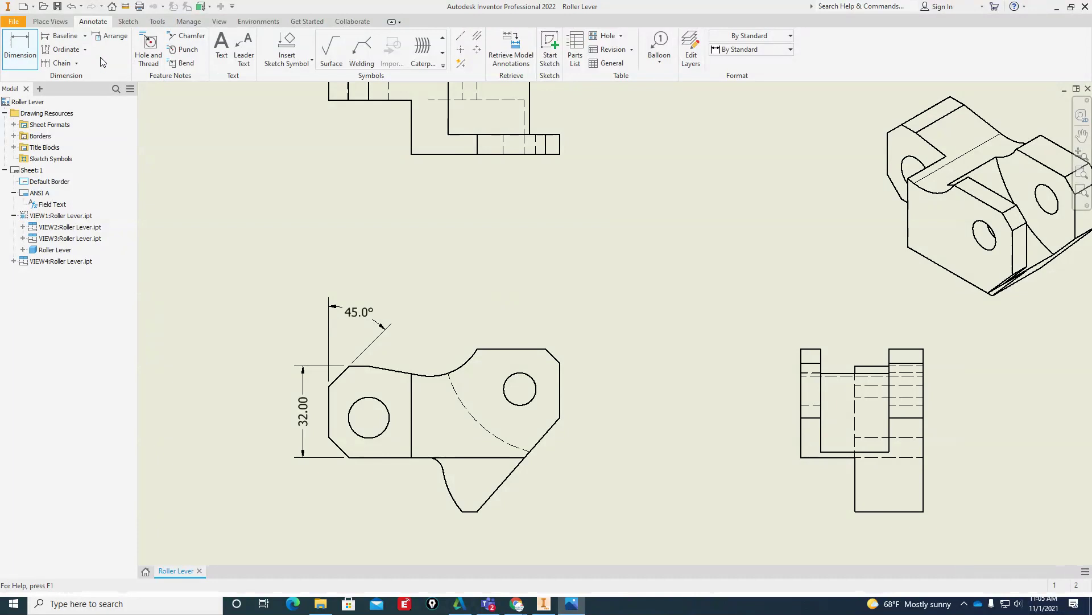
{"action": "left_click", "coordinate": [151, 52]}
{"action": "left_click", "coordinate": [353, 432]}
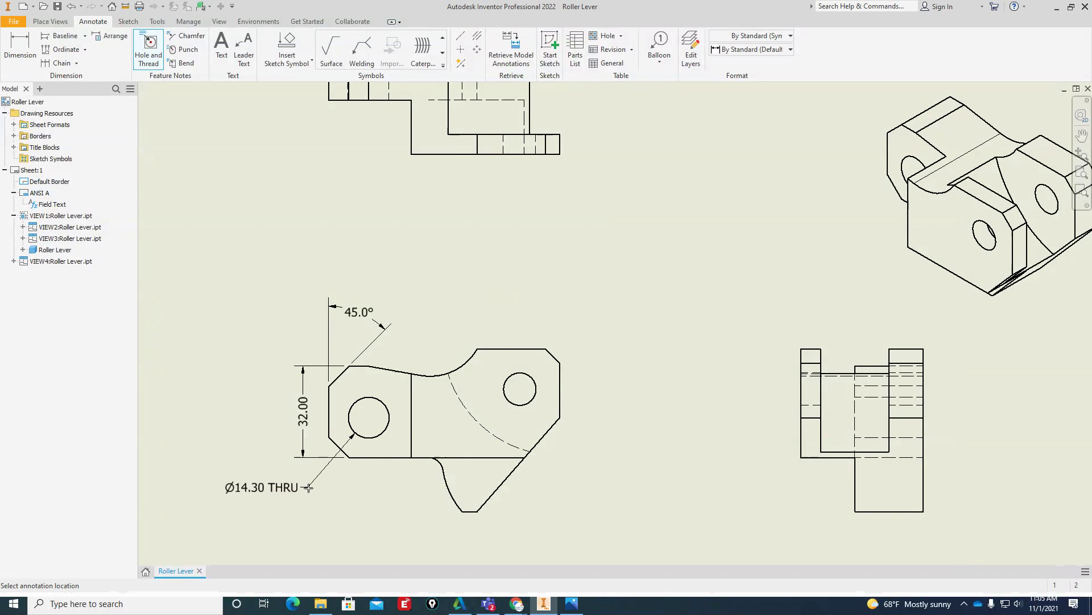
{"action": "left_click", "coordinate": [342, 487]}
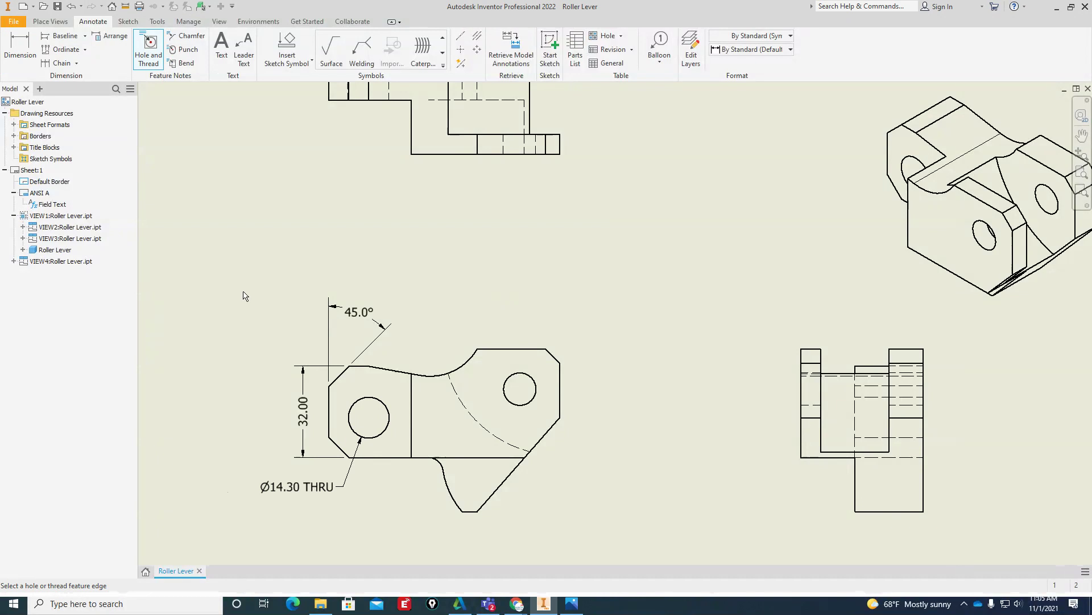
{"action": "key", "text": "Escape"}
Edit the larger hole's note to remove the THRU text and keep only the diameter.
{"action": "double_click", "coordinate": [322, 489]}
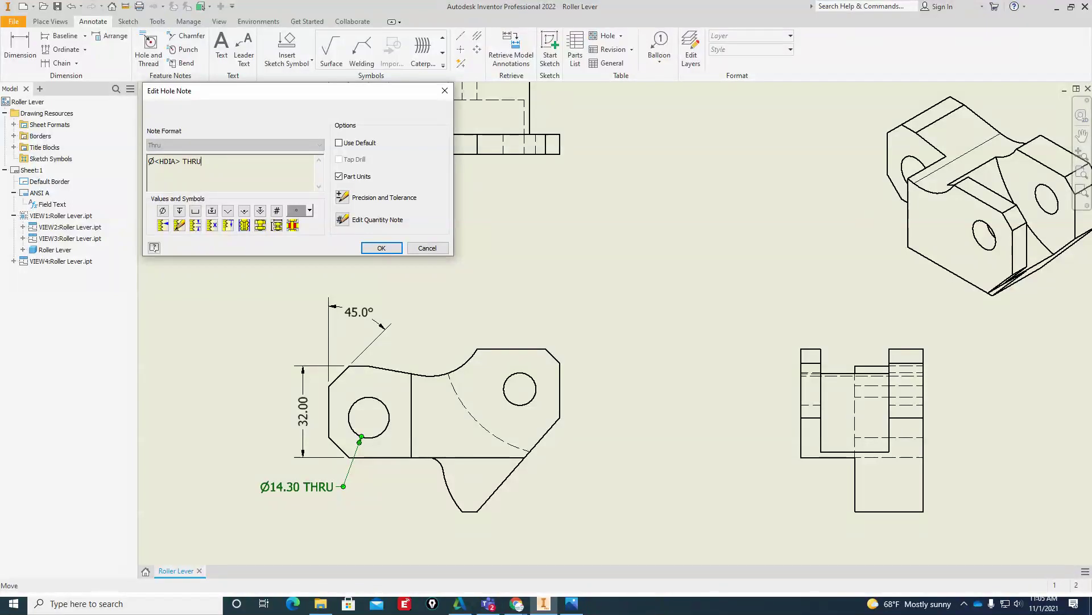
{"action": "left_click", "coordinate": [572, 604]}
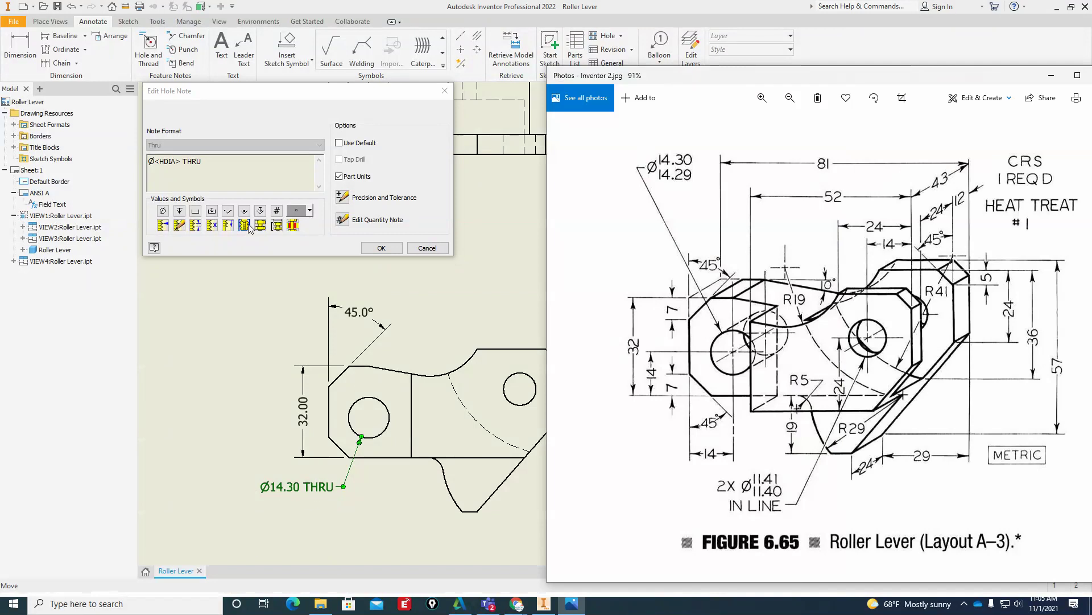
{"action": "left_click", "coordinate": [210, 163]}
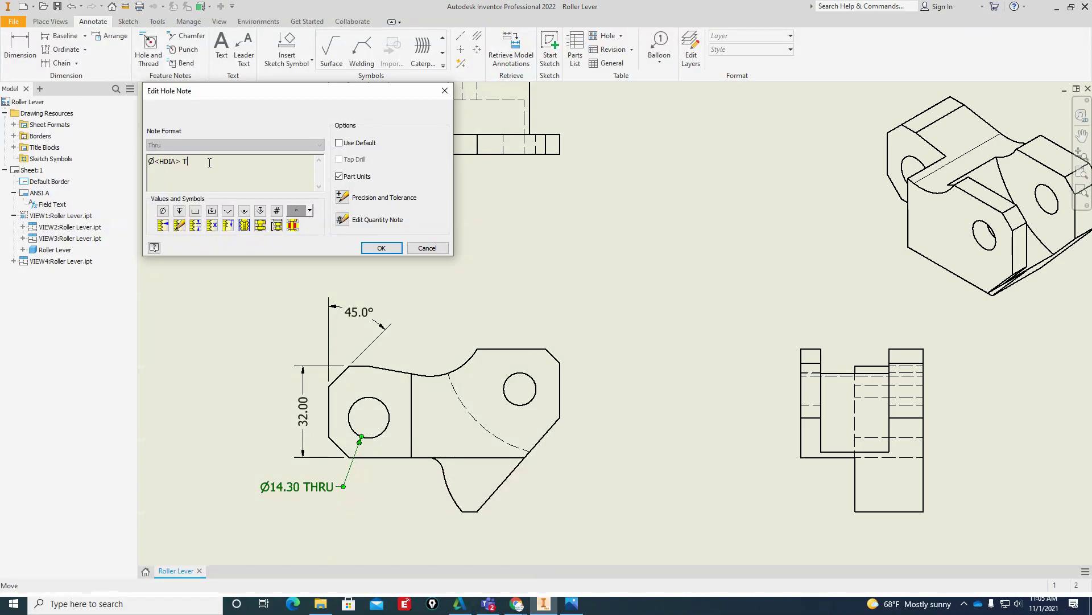
{"action": "left_click", "coordinate": [390, 251]}
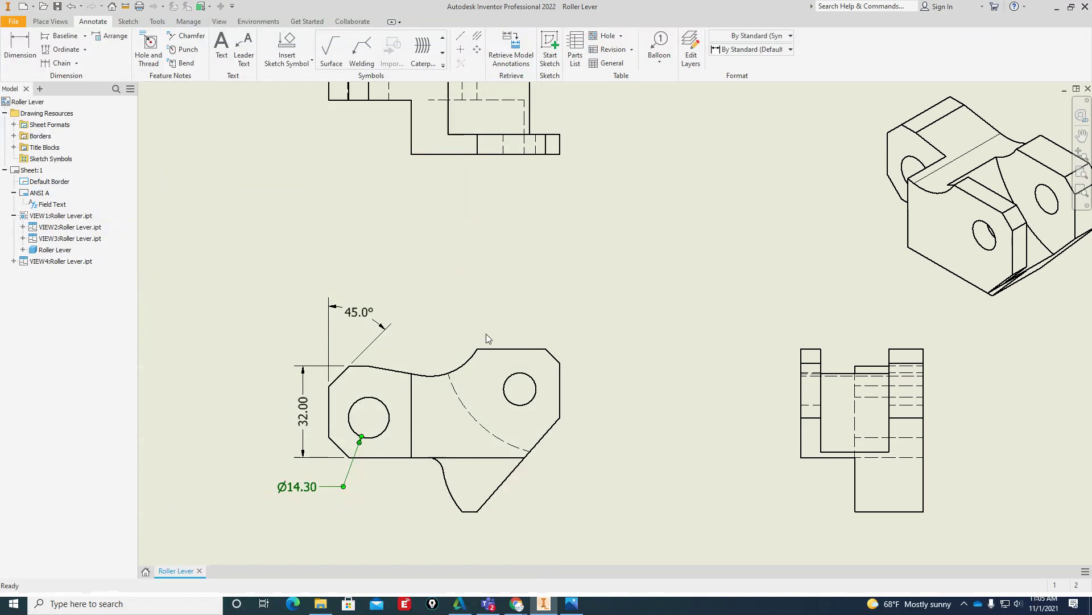
Open the larger hole's note for editing and check the hole's diameter limits in the reference image.
{"action": "left_click", "coordinate": [305, 510]}
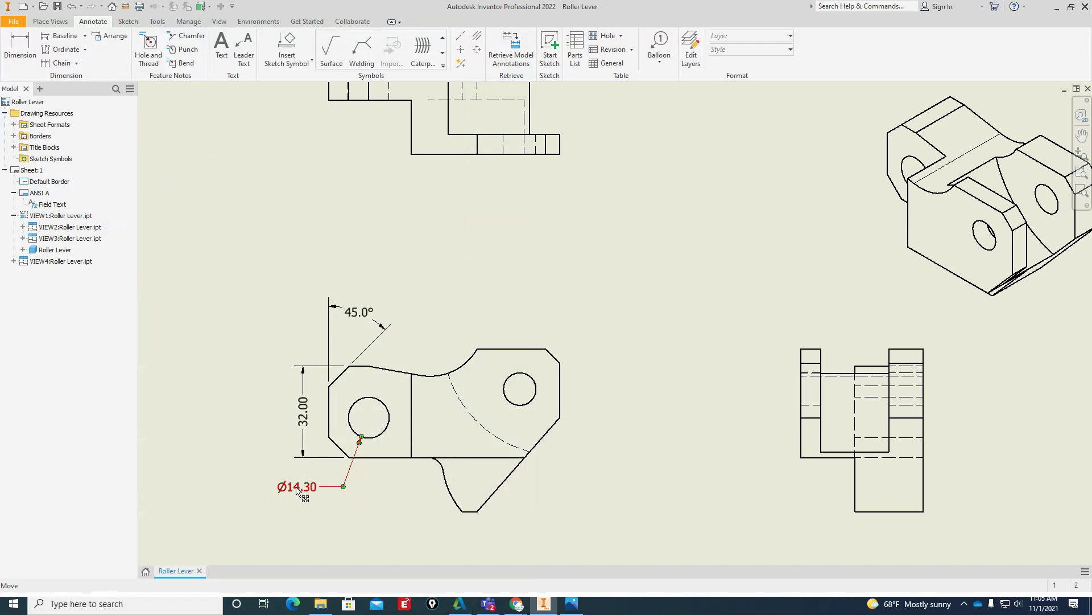
{"action": "double_click", "coordinate": [296, 489]}
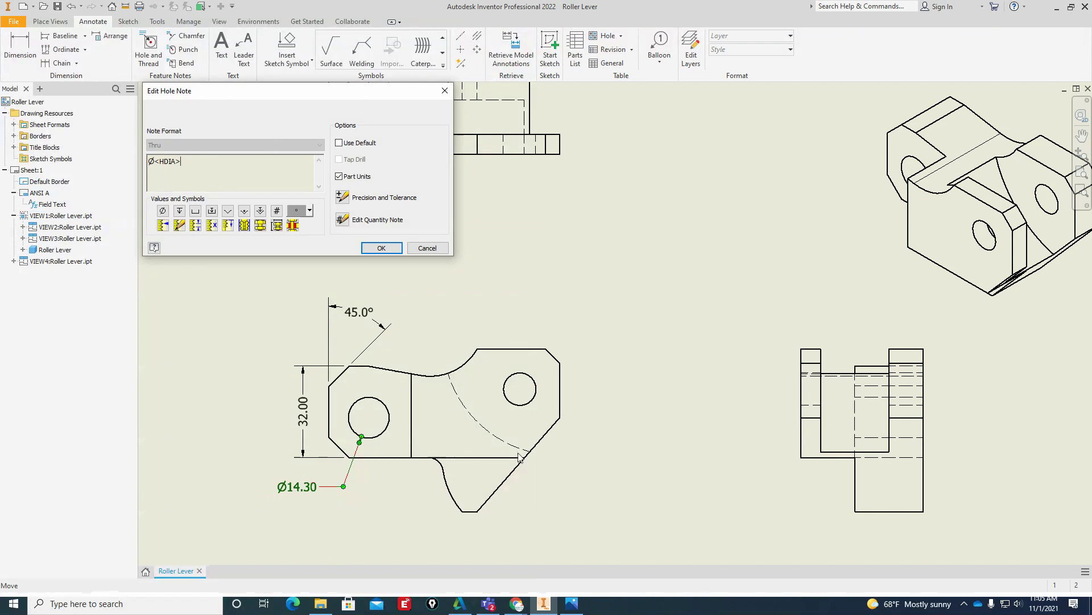
{"action": "left_click", "coordinate": [571, 604]}
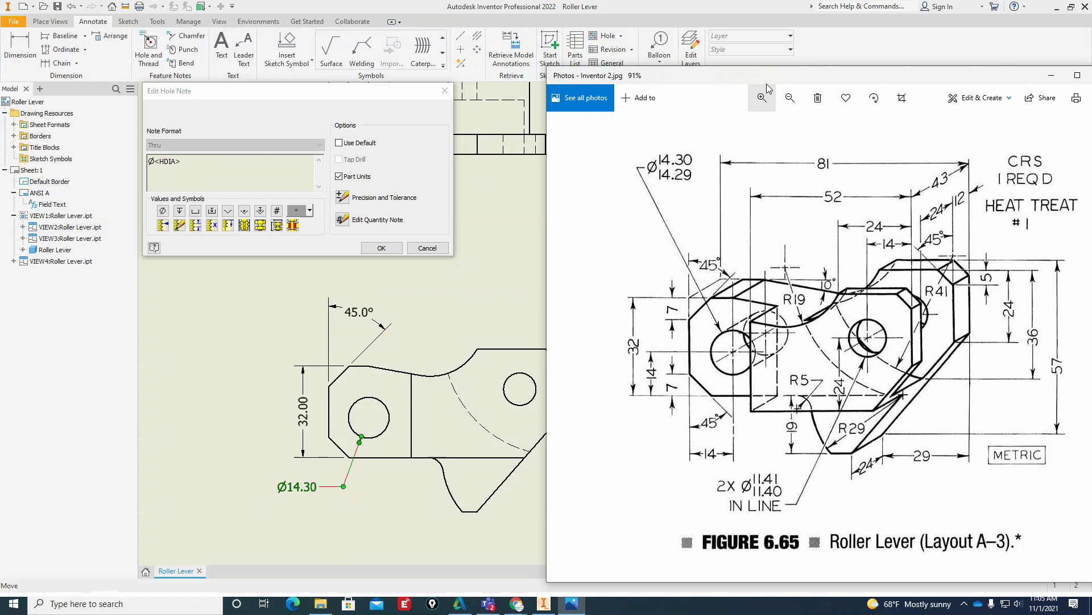
{"action": "left_click", "coordinate": [1052, 76]}
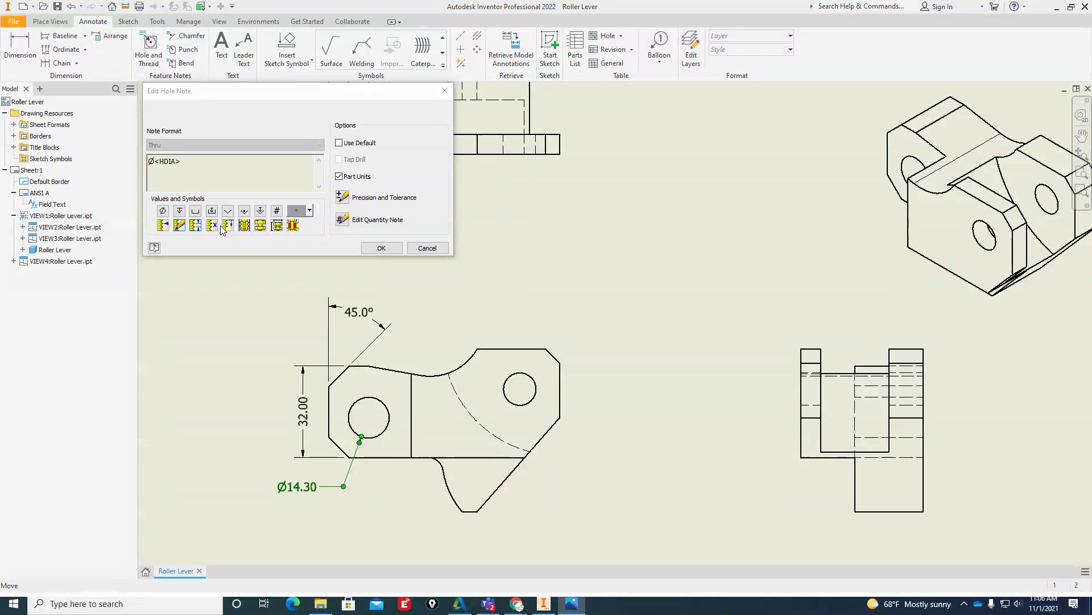
Enable Use Part Tolerance in the larger hole note's precision and tolerance settings and apply the change.
{"action": "left_click", "coordinate": [344, 198]}
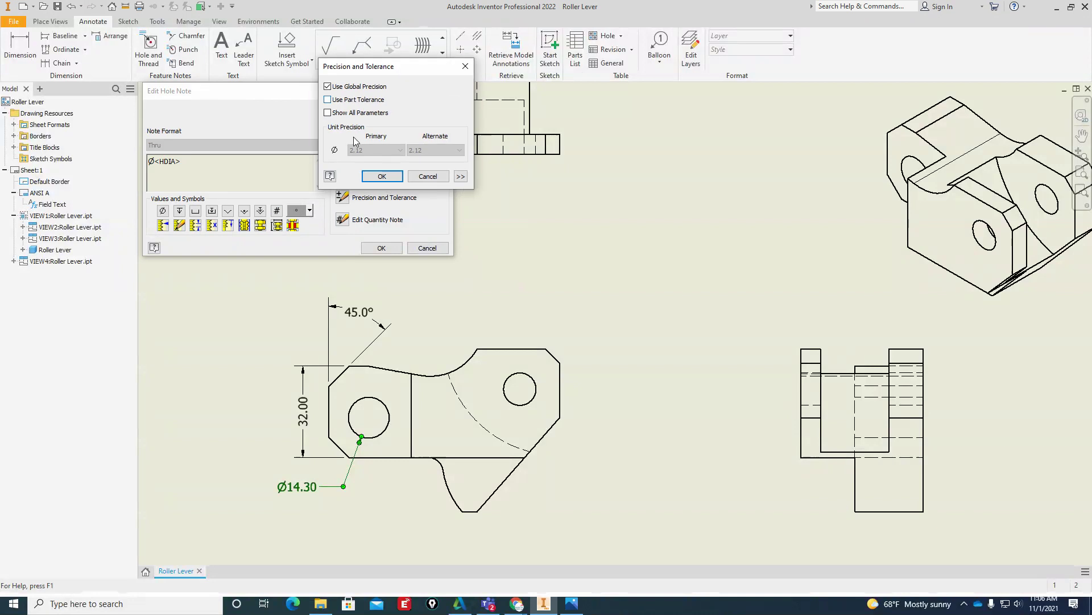
{"action": "left_click", "coordinate": [338, 101]}
{"action": "left_click", "coordinate": [382, 175]}
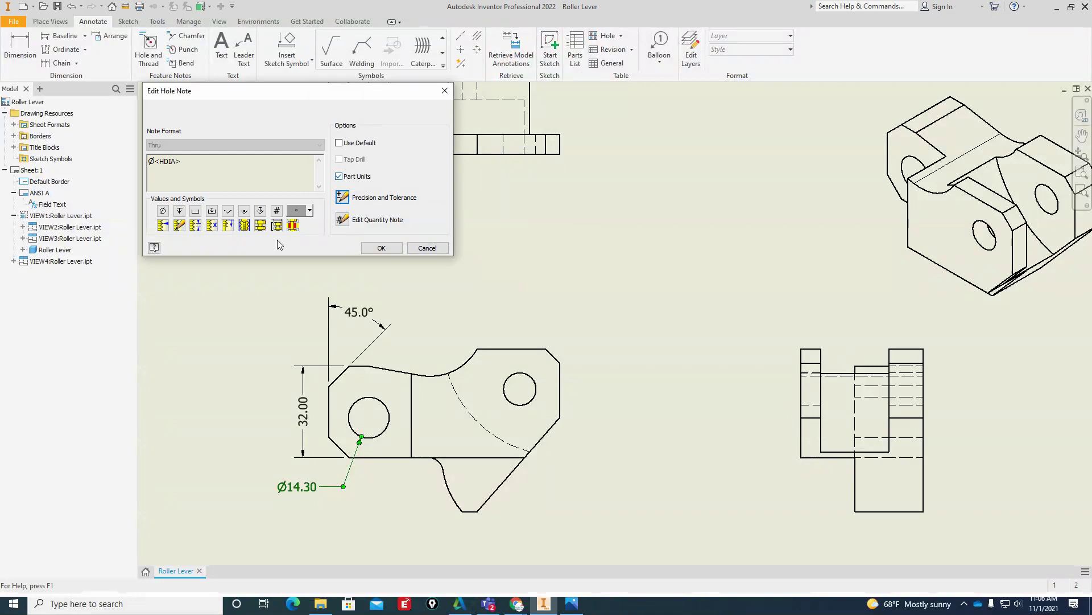
{"action": "left_click", "coordinate": [383, 247]}
Reopen the larger hole note's precision and tolerance settings and expand them to show the tolerance options.
{"action": "double_click", "coordinate": [297, 487]}
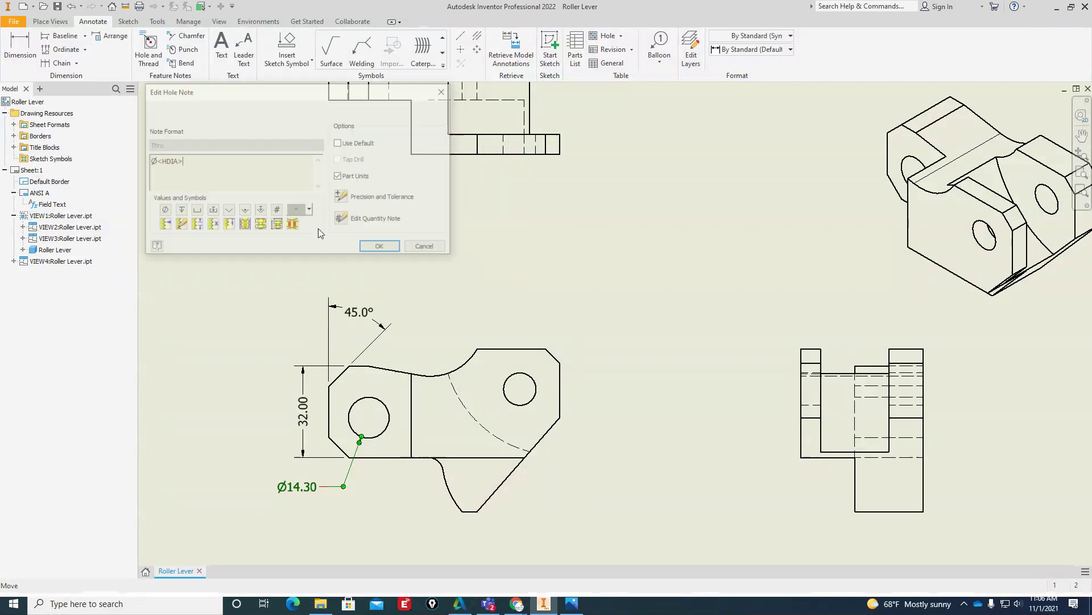
{"action": "left_click", "coordinate": [346, 198]}
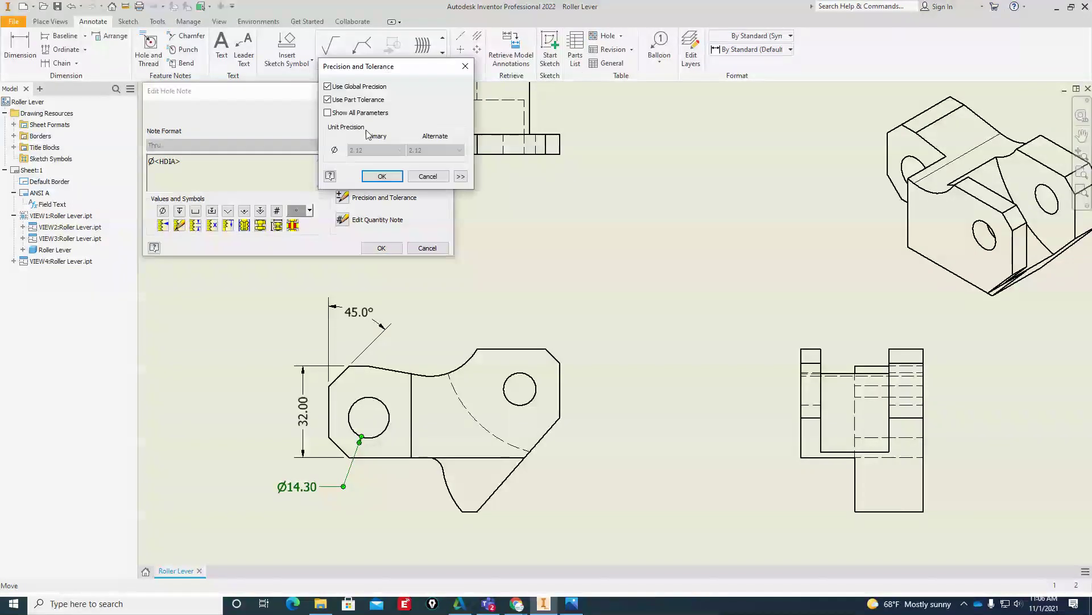
{"action": "left_click", "coordinate": [344, 114]}
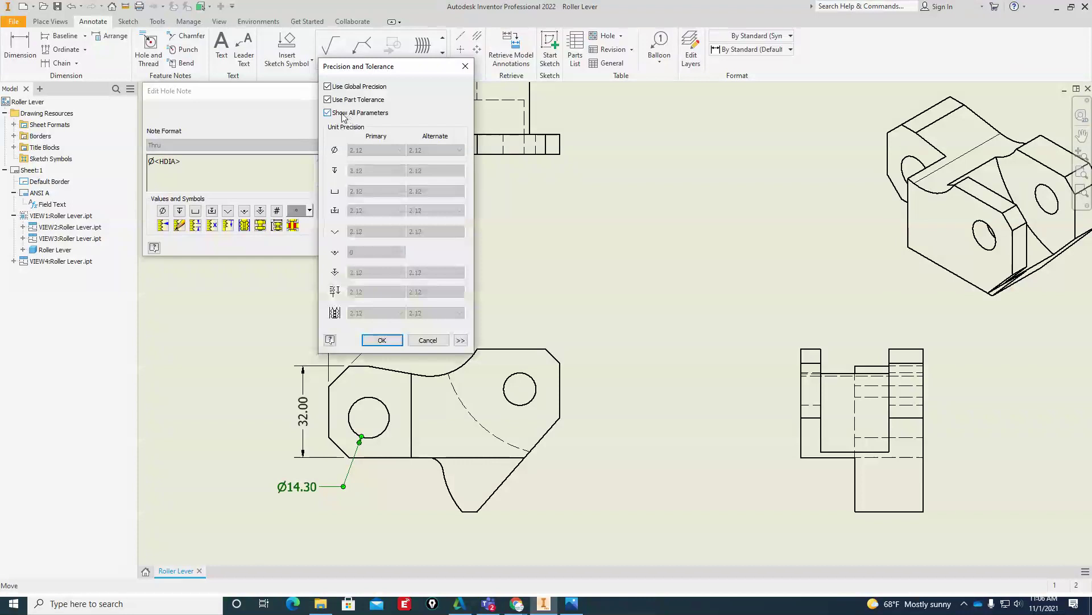
{"action": "left_click", "coordinate": [342, 113]}
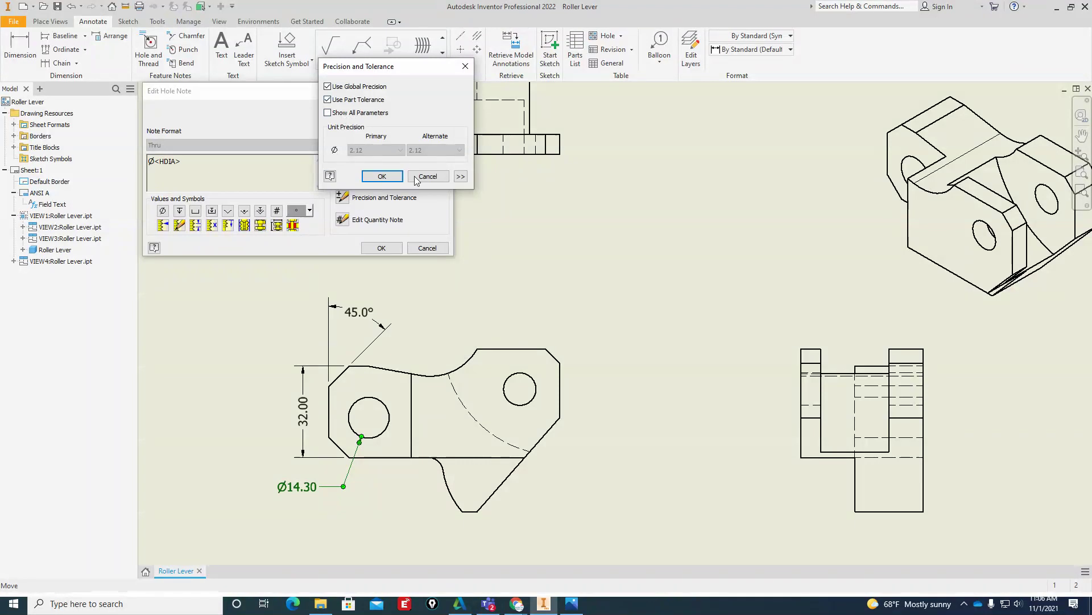
{"action": "left_click", "coordinate": [460, 177]}
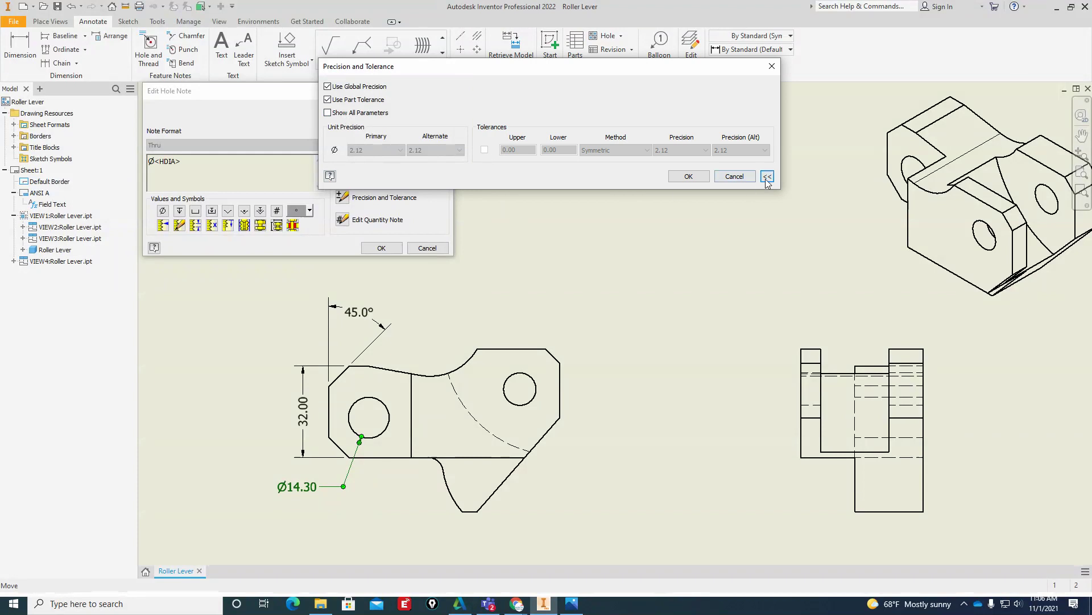
Disable Use Part Tolerance and enable a diameter tolerance for the larger hole's note using the Limits - Stacked method.
{"action": "left_click", "coordinate": [337, 101]}
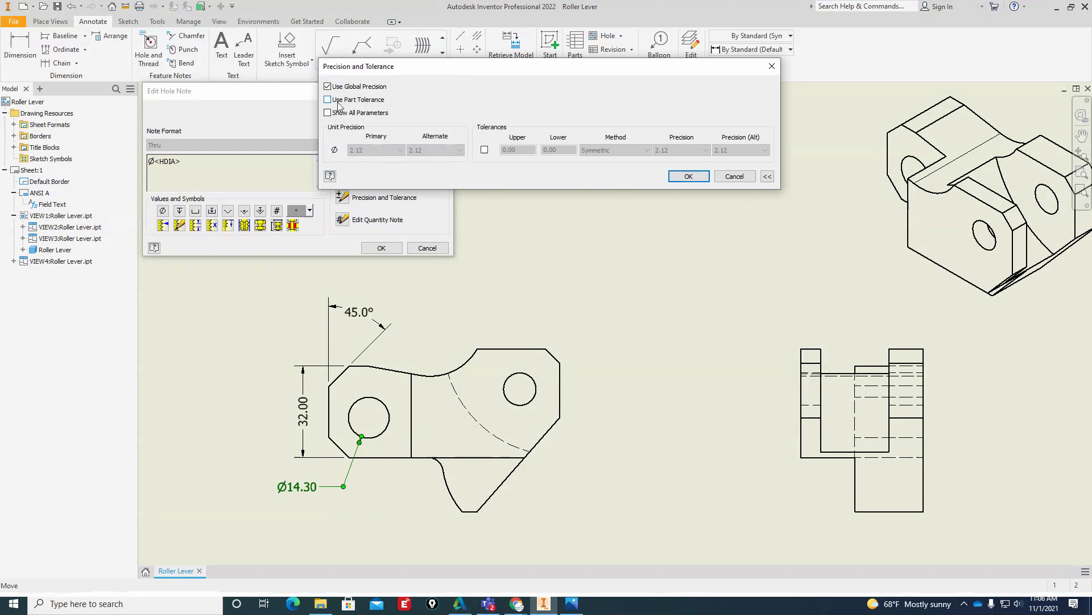
{"action": "left_click", "coordinate": [483, 151]}
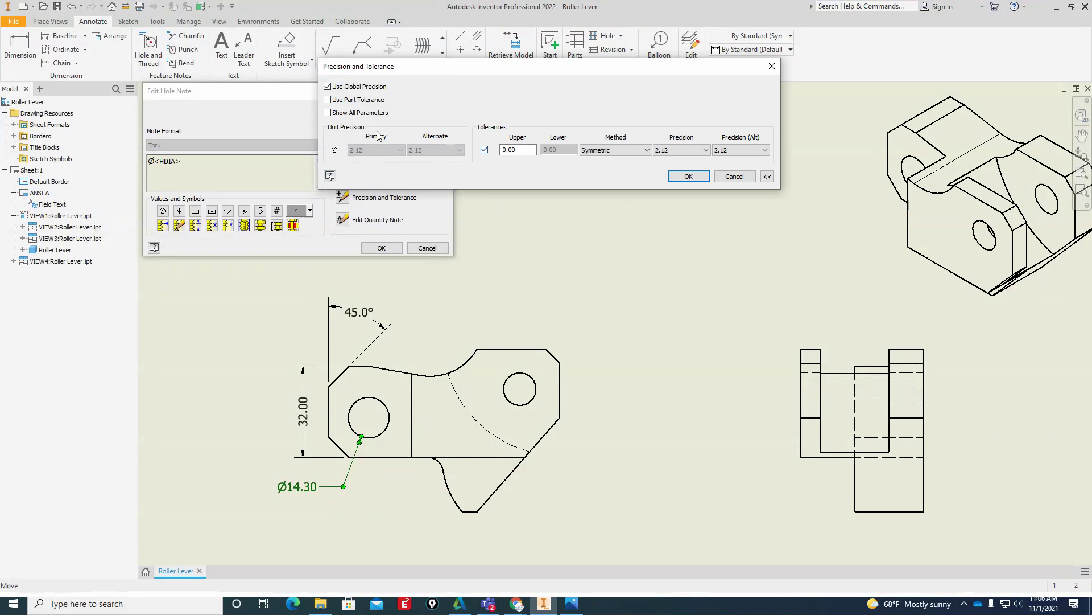
{"action": "left_click", "coordinate": [338, 101]}
{"action": "left_click", "coordinate": [339, 103]}
{"action": "left_click", "coordinate": [630, 153]}
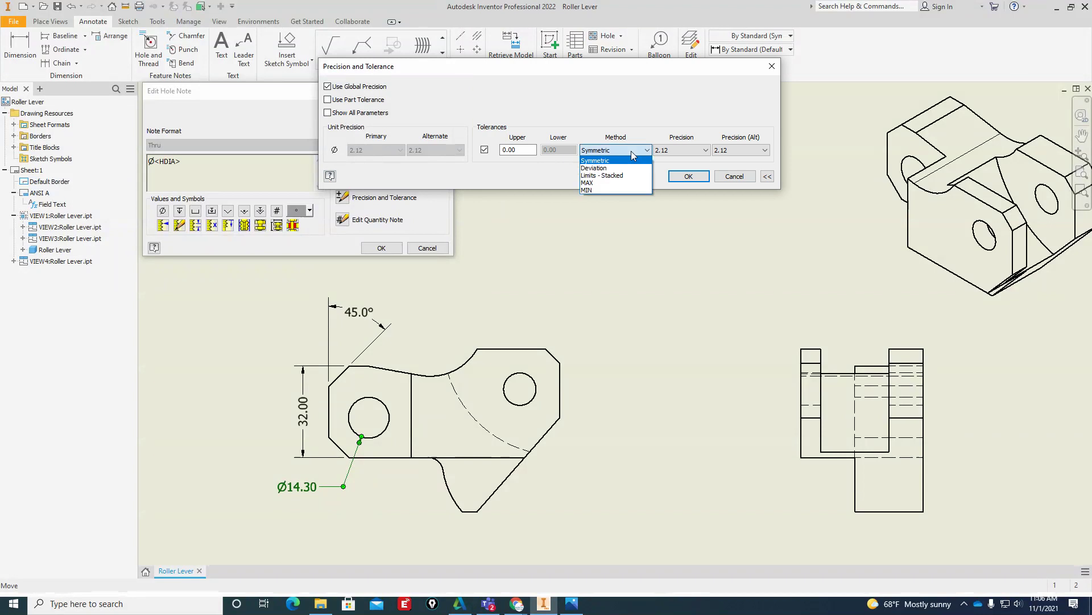
{"action": "left_click", "coordinate": [616, 176]}
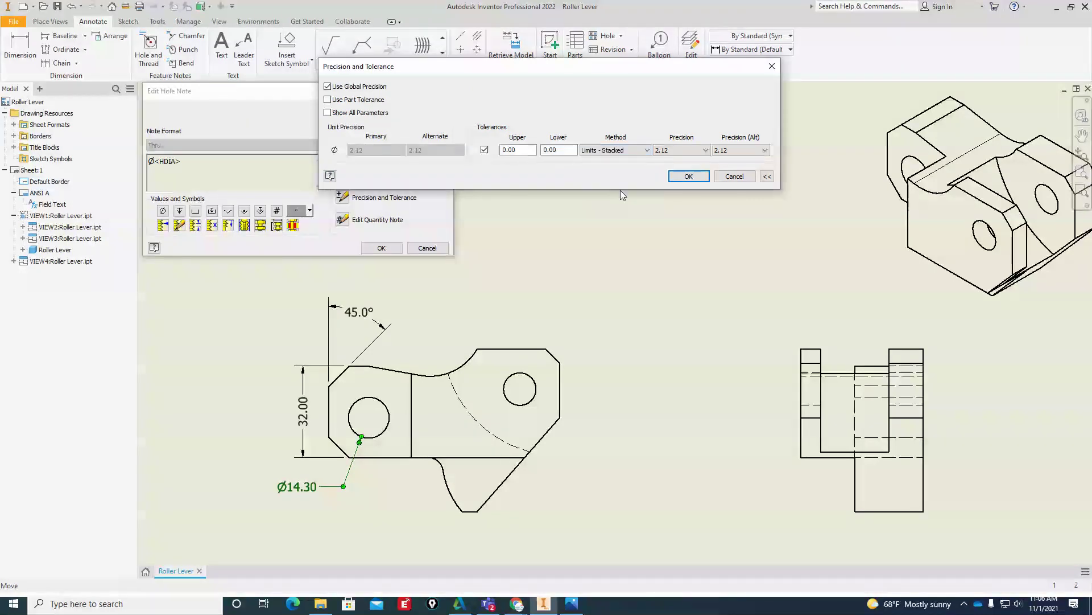
Set the note's upper tolerance to 14.30 and lower tolerance to 14.29, and apply both to the larger hole.
{"action": "double_click", "coordinate": [523, 154]}
{"action": "type", "text": "14.30"}
{"action": "double_click", "coordinate": [568, 154]}
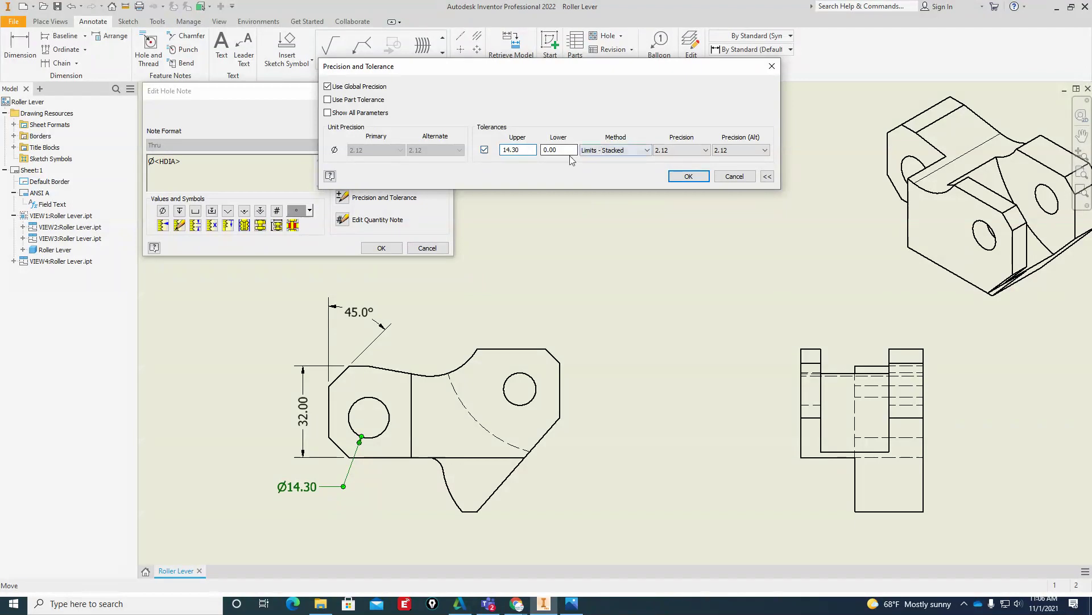
{"action": "type", "text": "14.29"}
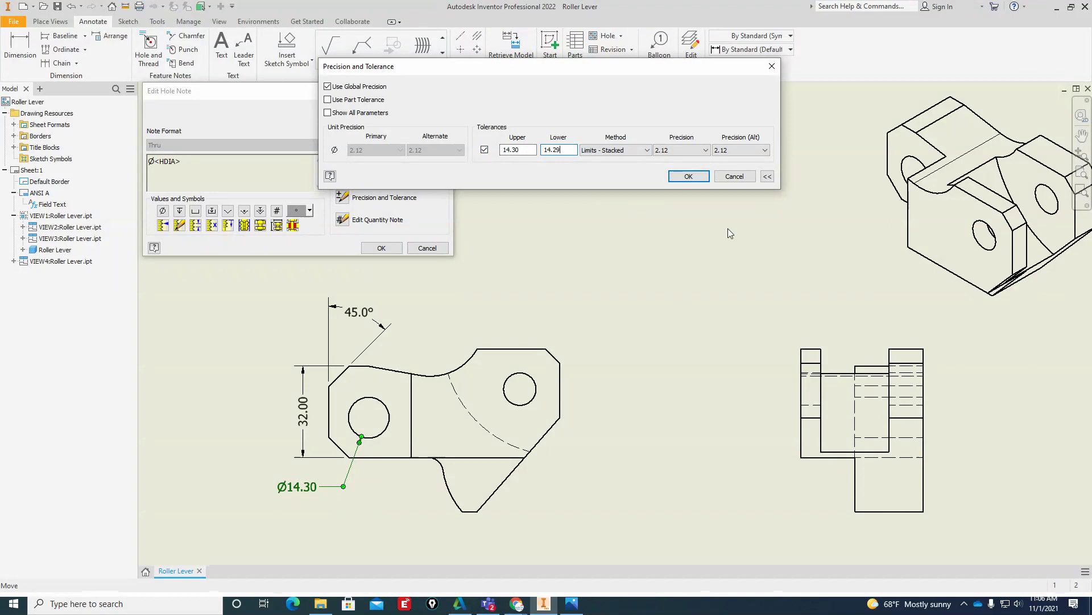
{"action": "left_click", "coordinate": [691, 177]}
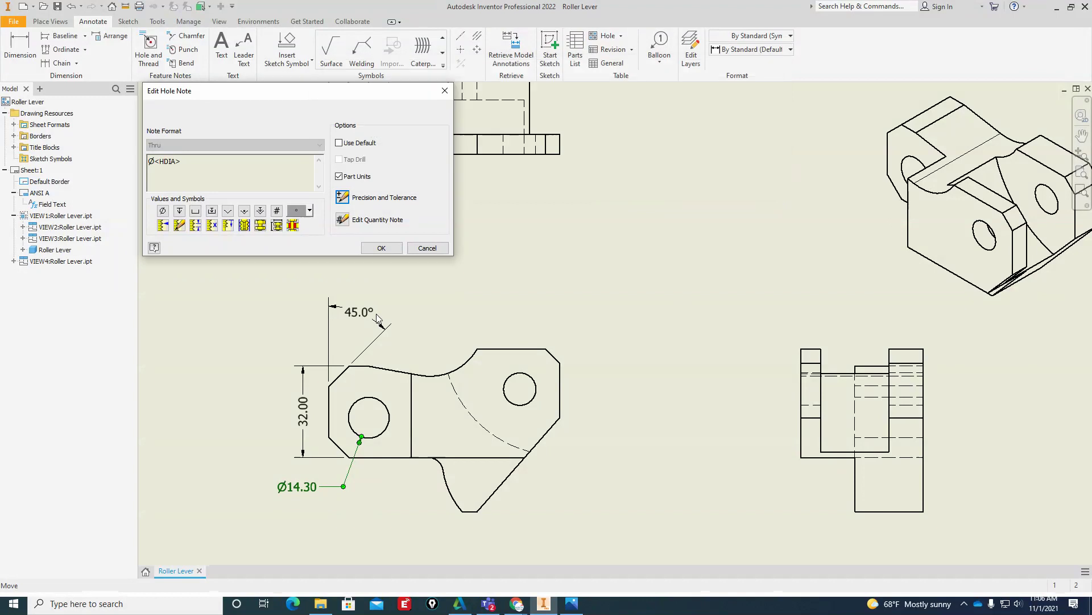
{"action": "left_click", "coordinate": [377, 249]}
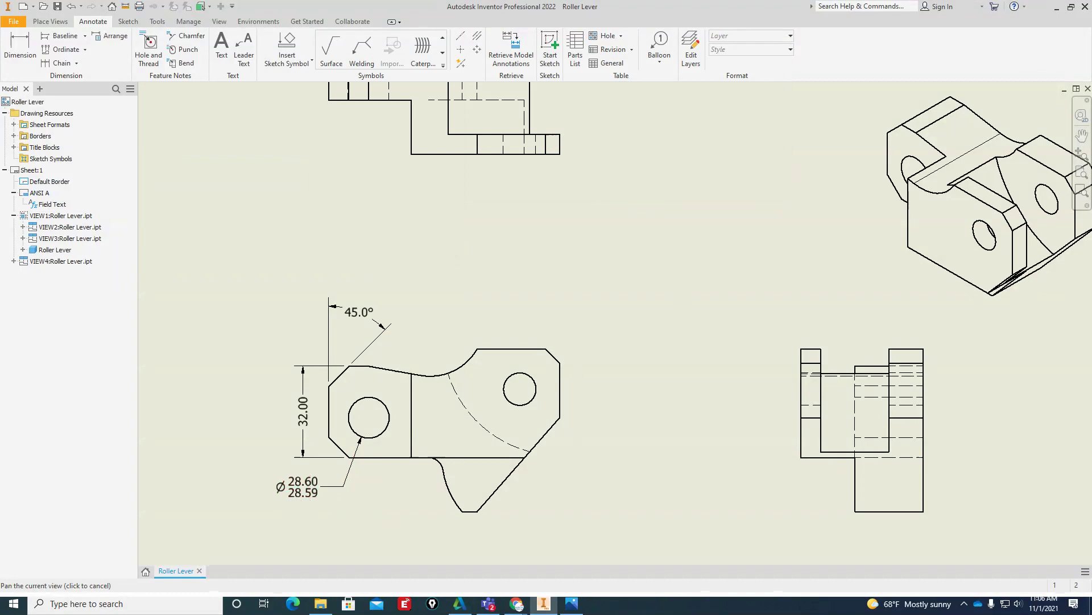
Check the hole note against the reference image and add center marks to both holes in the front view.
{"action": "left_click_drag", "start_coordinate": [1091, 91], "coordinate": [803, 67]}
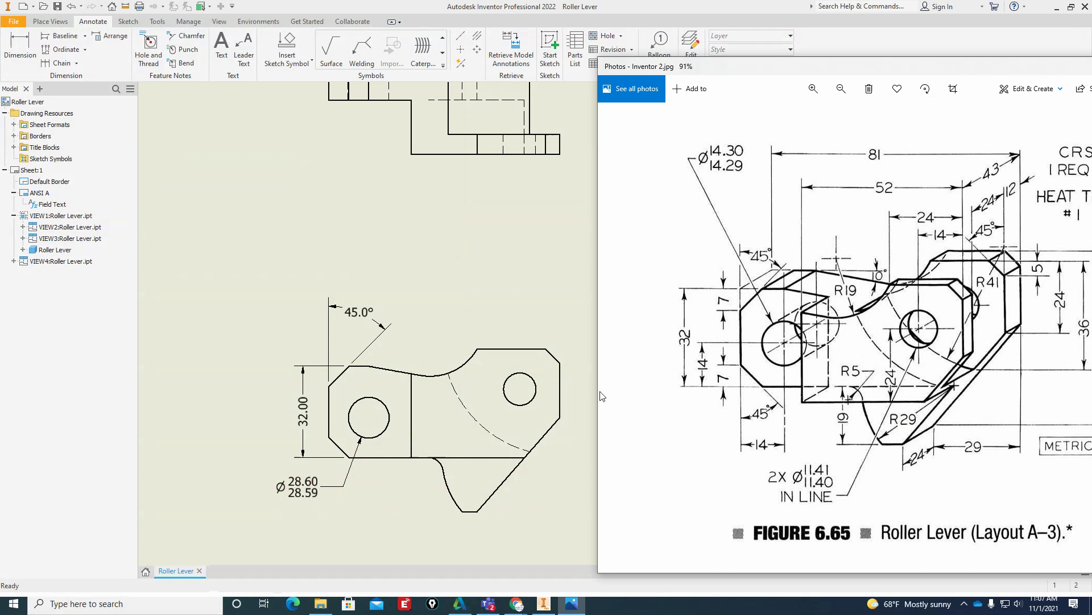
{"action": "left_click_drag", "start_coordinate": [815, 66], "coordinate": [1091, 72]}
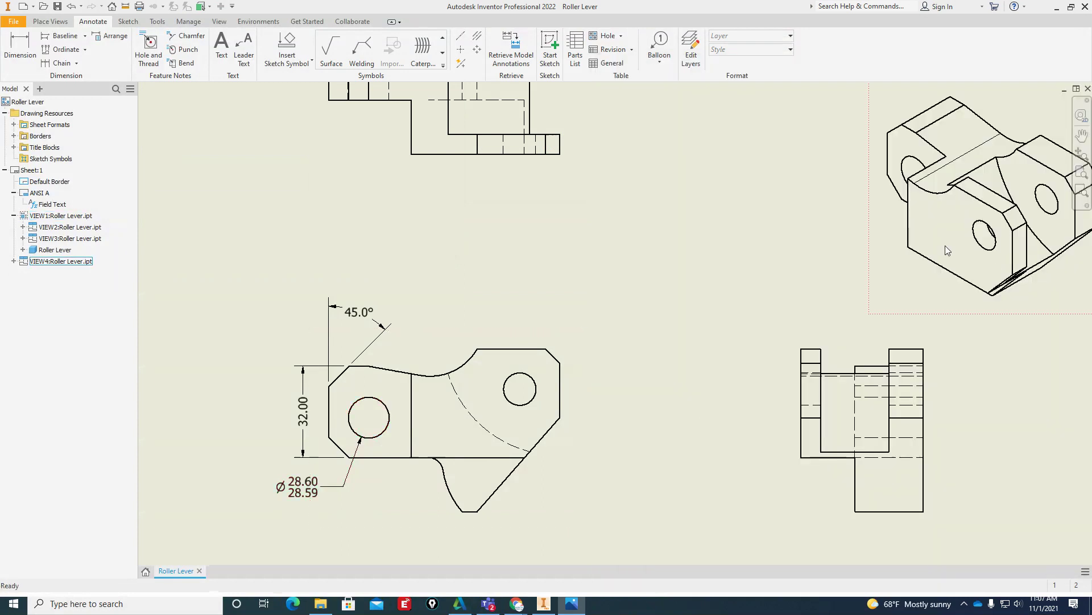
{"action": "scroll", "coordinate": [392, 346], "scroll_direction": "down", "scroll_amount": 1}
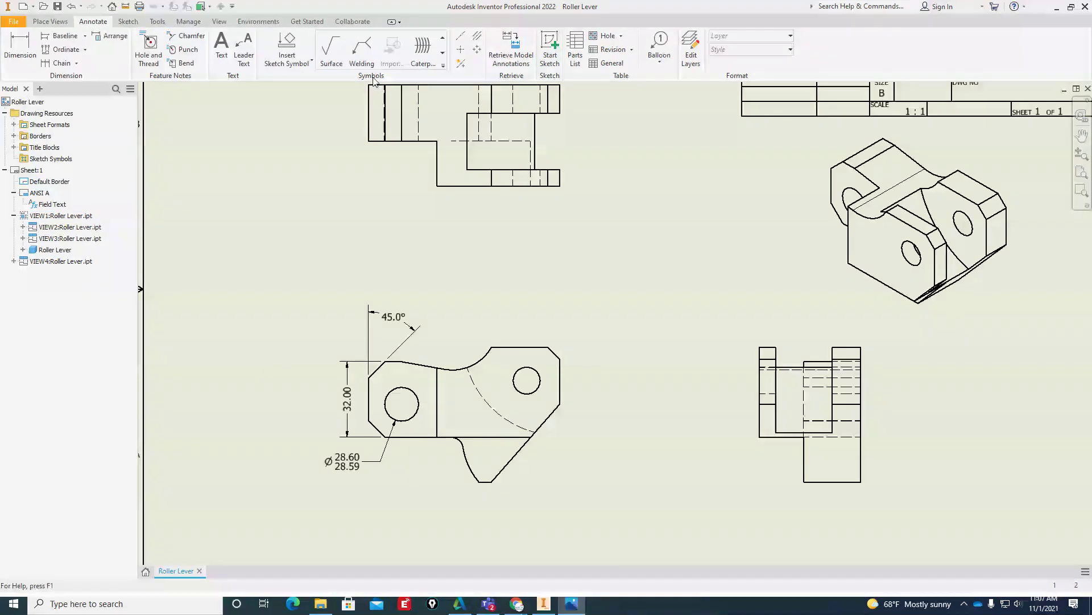
{"action": "left_click", "coordinate": [462, 51]}
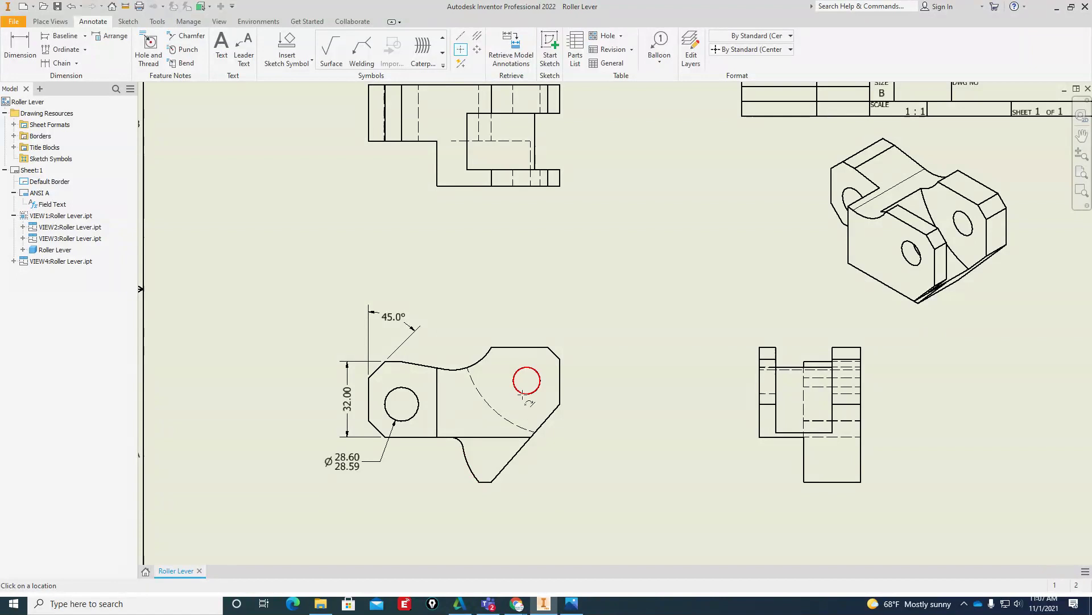
{"action": "left_click", "coordinate": [464, 51]}
{"action": "left_click", "coordinate": [527, 367]}
{"action": "left_click", "coordinate": [413, 417]}
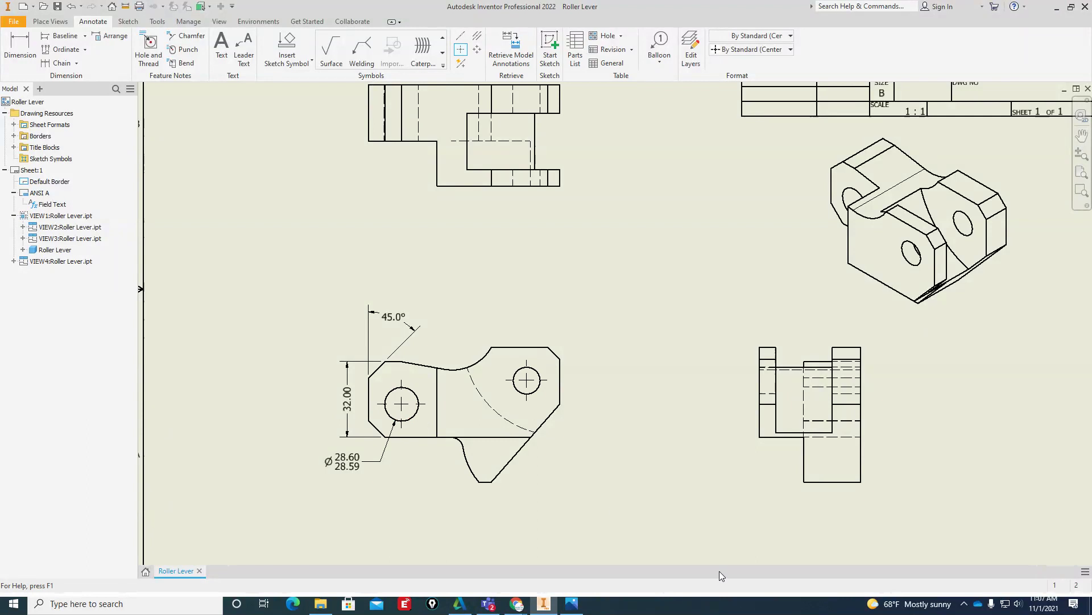
Add a centerline bisector between the smaller hole's hidden edges in the thicker upper arm of the top view.
{"action": "key", "text": "Home"}
{"action": "scroll", "coordinate": [555, 453], "scroll_direction": "down", "scroll_amount": 5}
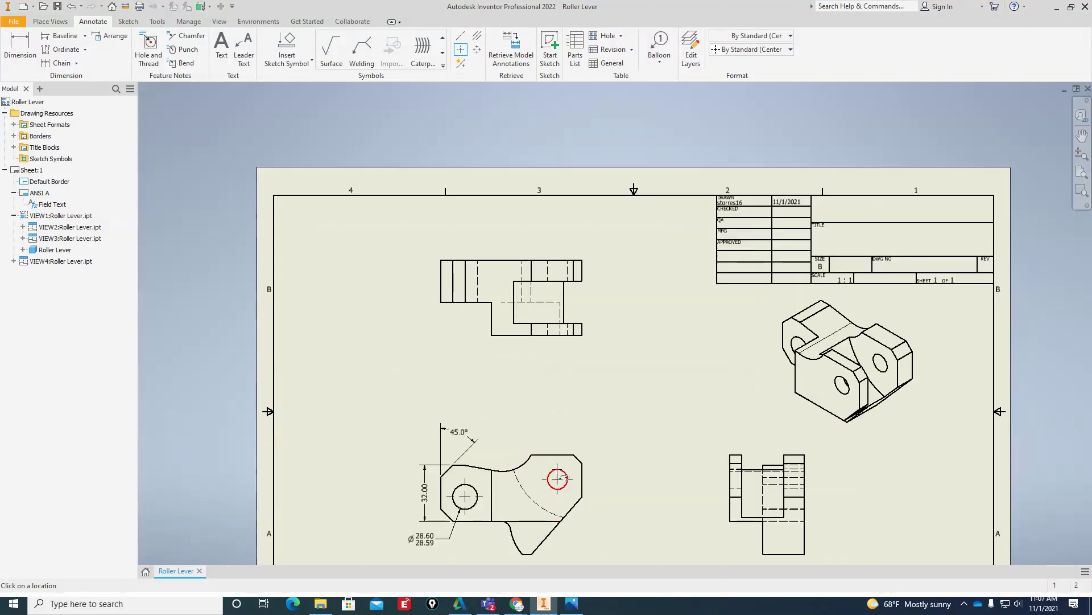
{"action": "left_click", "coordinate": [476, 39]}
{"action": "scroll", "coordinate": [550, 280], "scroll_direction": "down", "scroll_amount": 3}
{"action": "scroll", "coordinate": [552, 278], "scroll_direction": "up", "scroll_amount": 6}
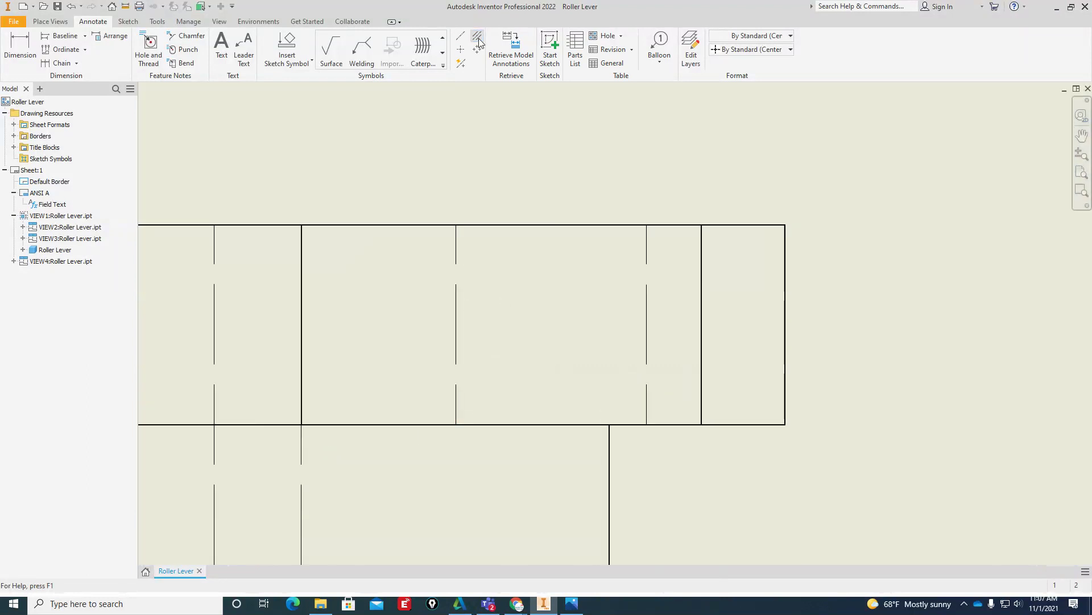
{"action": "left_click", "coordinate": [457, 293]}
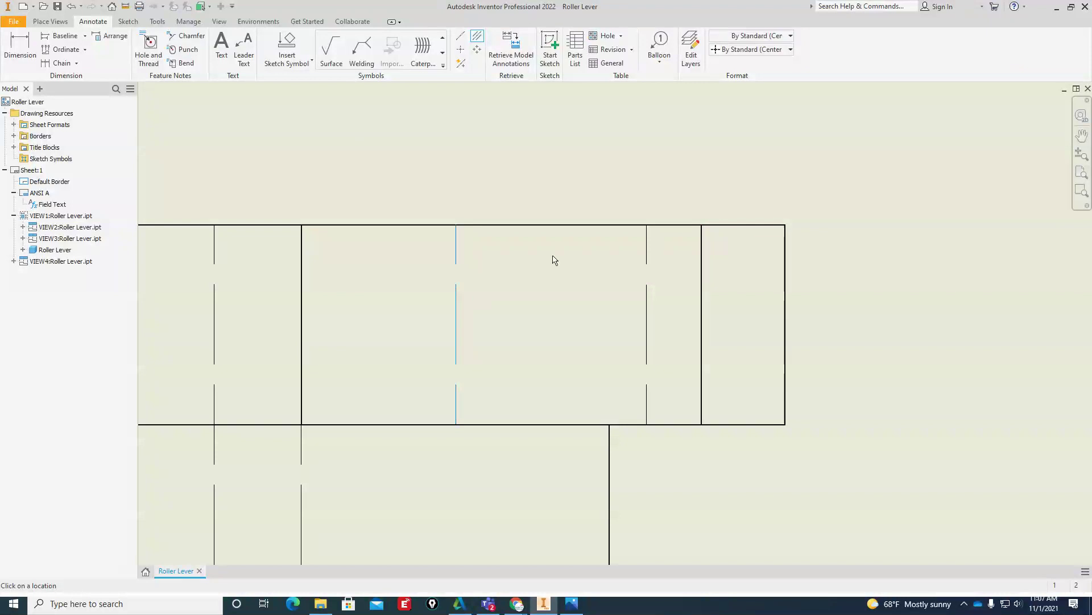
{"action": "left_click", "coordinate": [646, 255]}
Add a centerline bisector between the smaller hole's hidden edges in the thin lower arm of the top view.
{"action": "scroll", "coordinate": [614, 226], "scroll_direction": "down", "scroll_amount": 3}
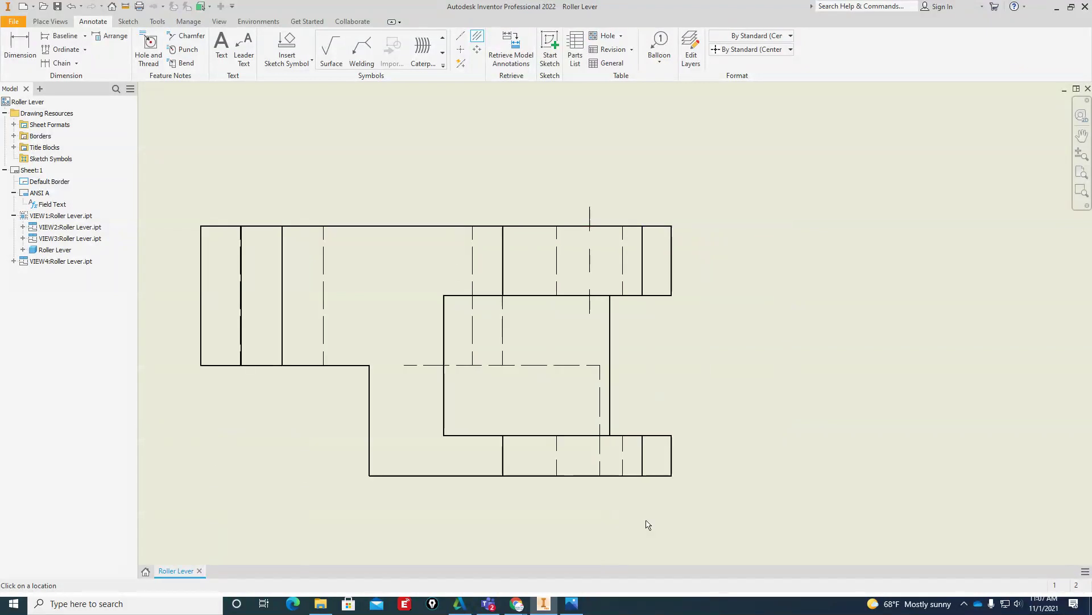
{"action": "scroll", "coordinate": [588, 504], "scroll_direction": "down", "scroll_amount": 2}
{"action": "scroll", "coordinate": [569, 483], "scroll_direction": "up", "scroll_amount": 8}
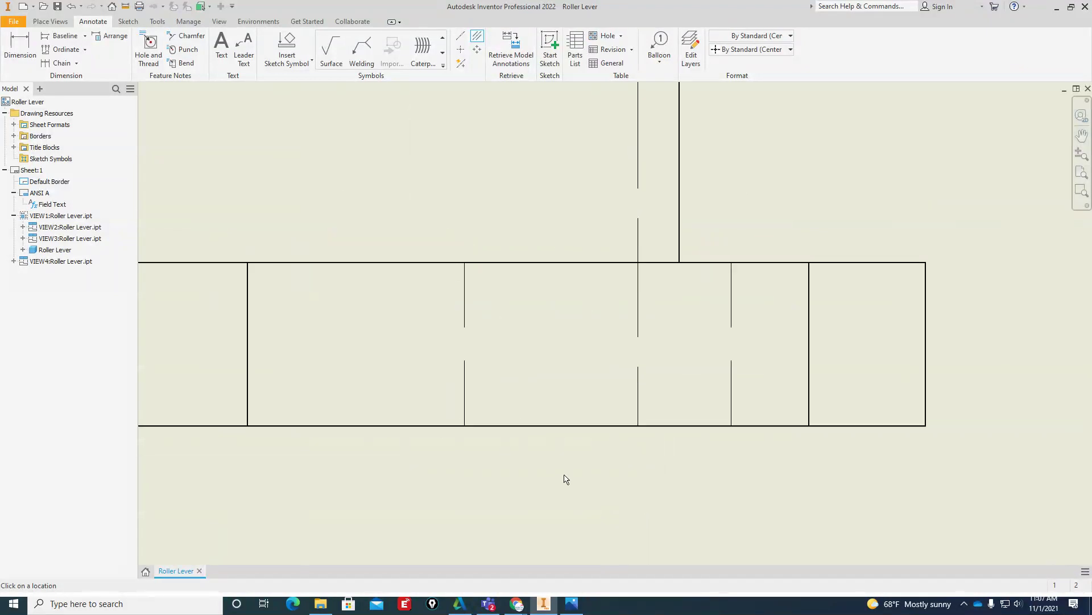
{"action": "left_click", "coordinate": [466, 307]}
{"action": "left_click", "coordinate": [731, 303]}
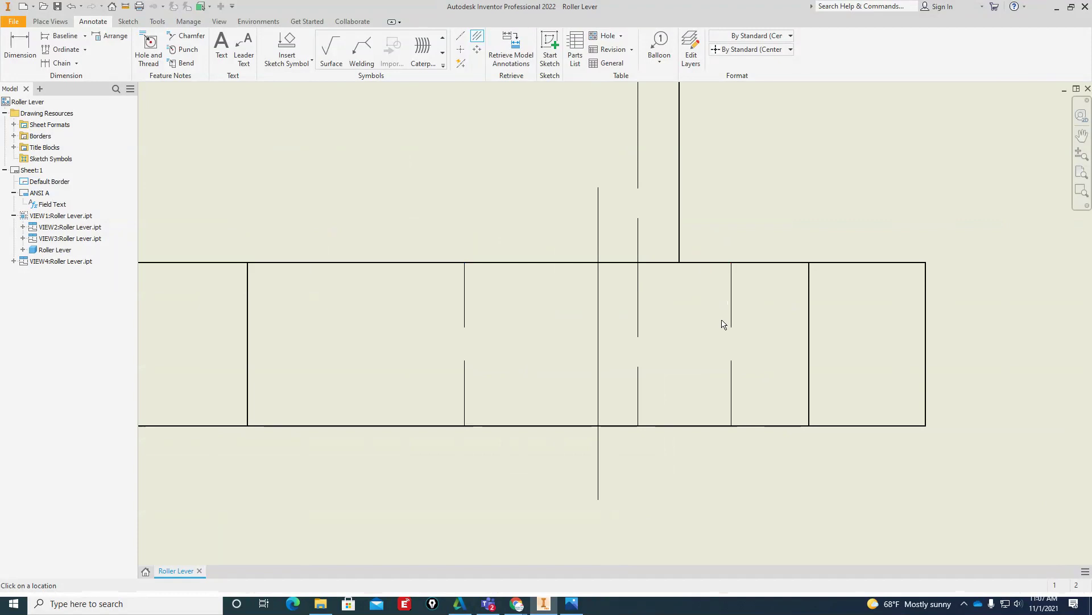
{"action": "scroll", "coordinate": [545, 367], "scroll_direction": "down", "scroll_amount": 6}
{"action": "scroll", "coordinate": [649, 456], "scroll_direction": "up", "scroll_amount": 6}
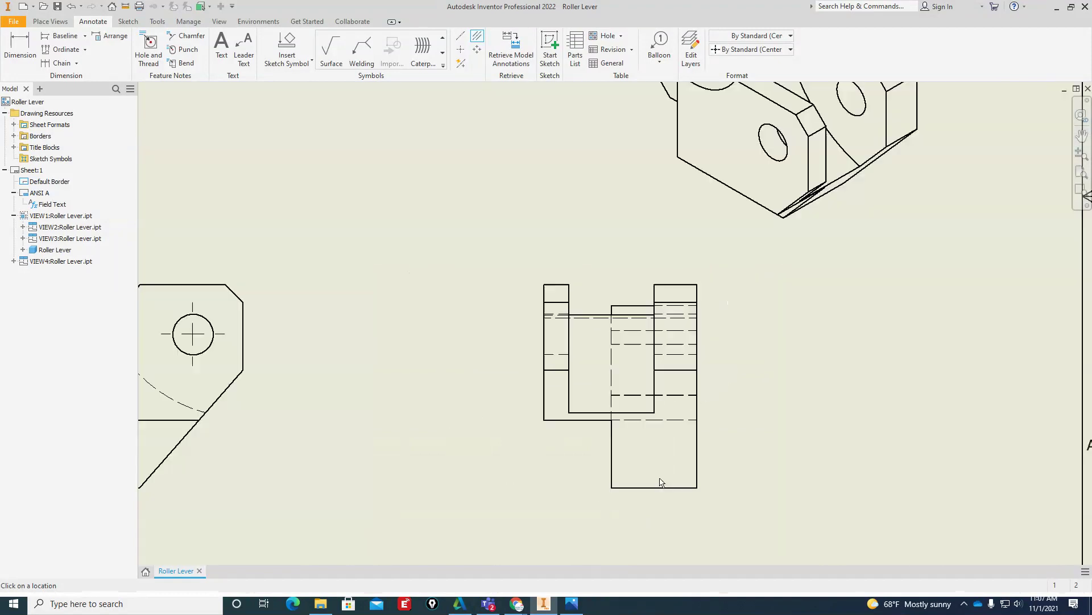
{"action": "scroll", "coordinate": [869, 442], "scroll_direction": "up", "scroll_amount": 1}
{"action": "scroll", "coordinate": [869, 442], "scroll_direction": "down", "scroll_amount": 10}
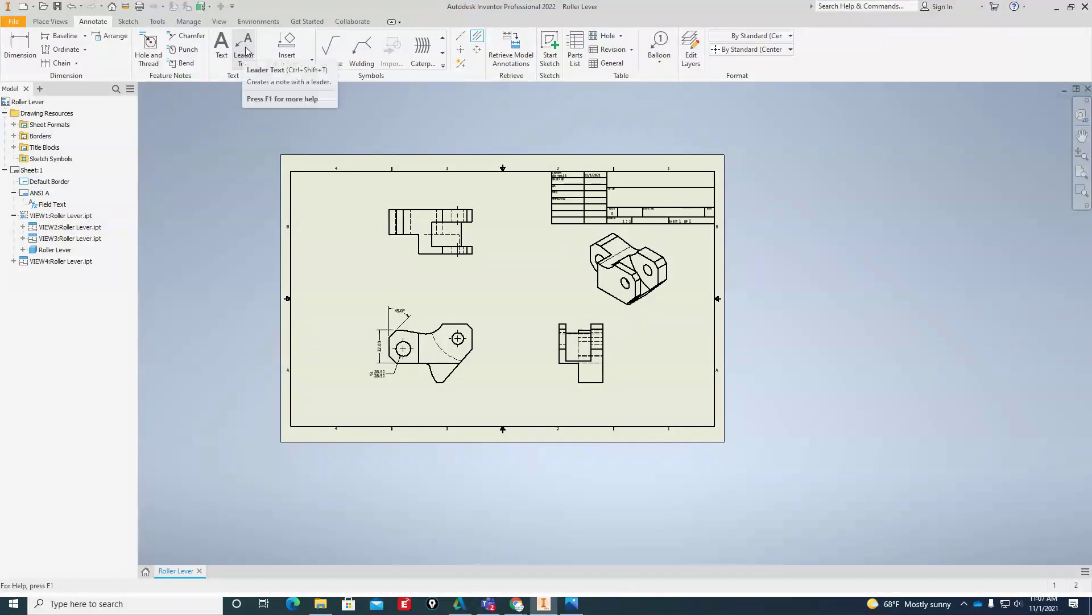
Compare the dimensions at the front view's left end with the reference image.
{"action": "left_click", "coordinate": [33, 51]}
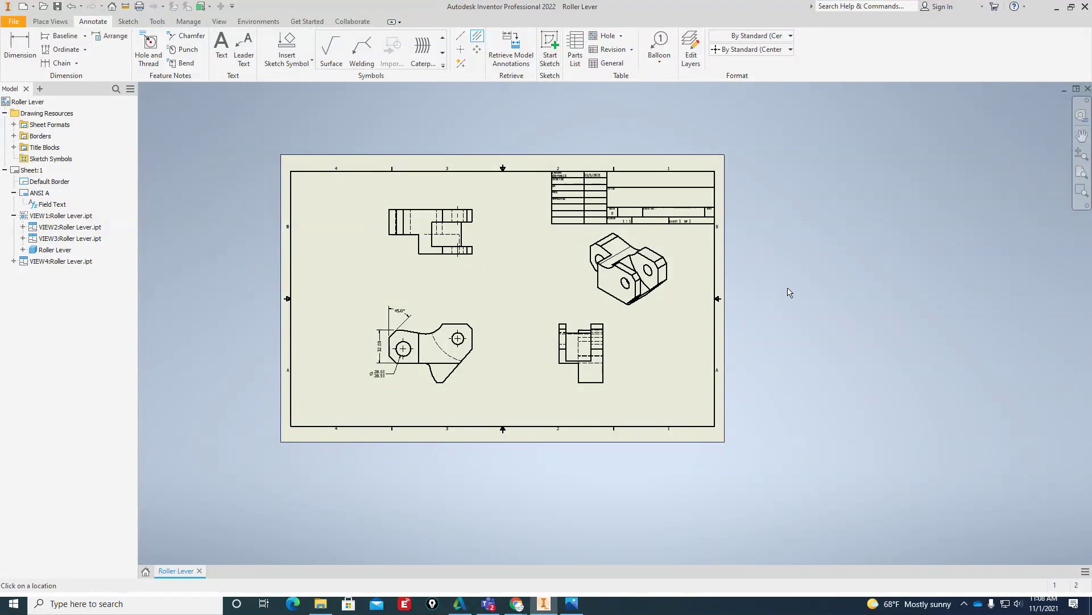
{"action": "scroll", "coordinate": [385, 357], "scroll_direction": "up", "scroll_amount": 5}
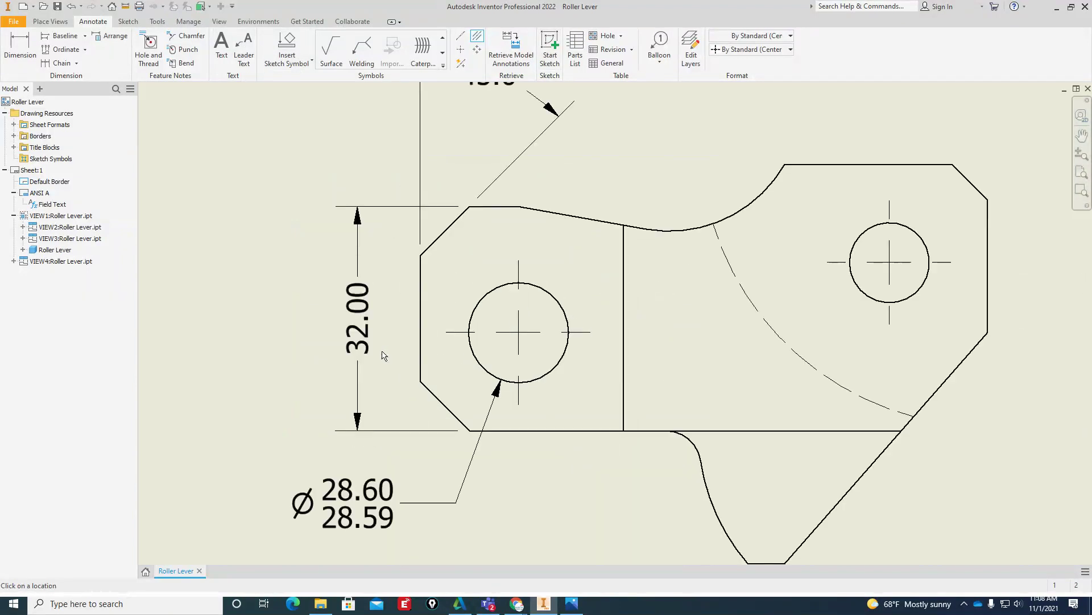
{"action": "scroll", "coordinate": [386, 357], "scroll_direction": "down", "scroll_amount": 1}
{"action": "left_click_drag", "start_coordinate": [1091, 74], "coordinate": [793, 73]}
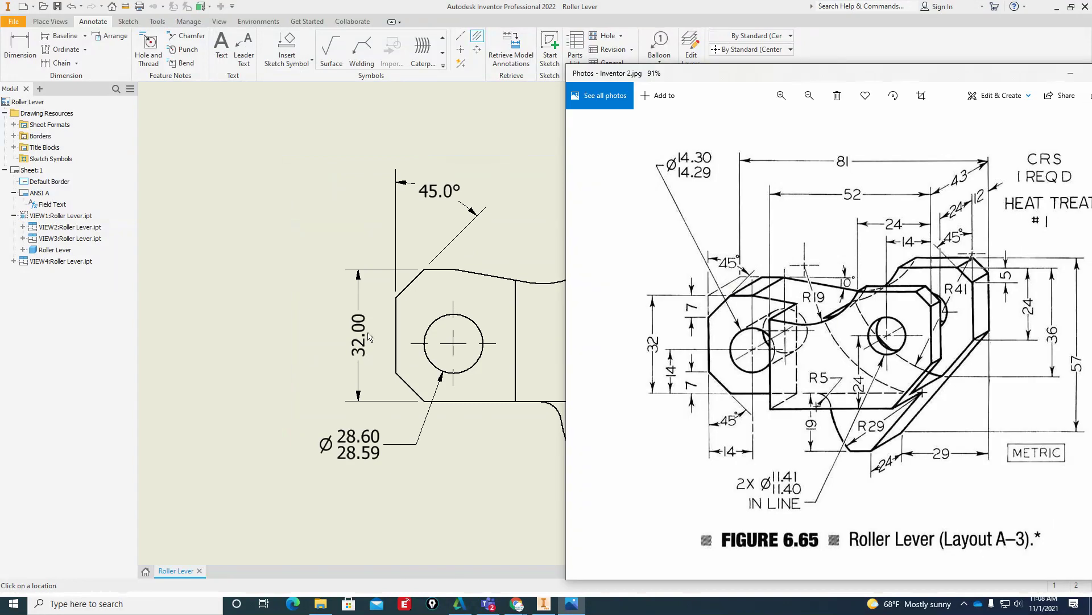
Move the reference image off the drawing, start the Dimension command and review the available dimension styles.
{"action": "left_click_drag", "start_coordinate": [740, 82], "coordinate": [1091, 86]}
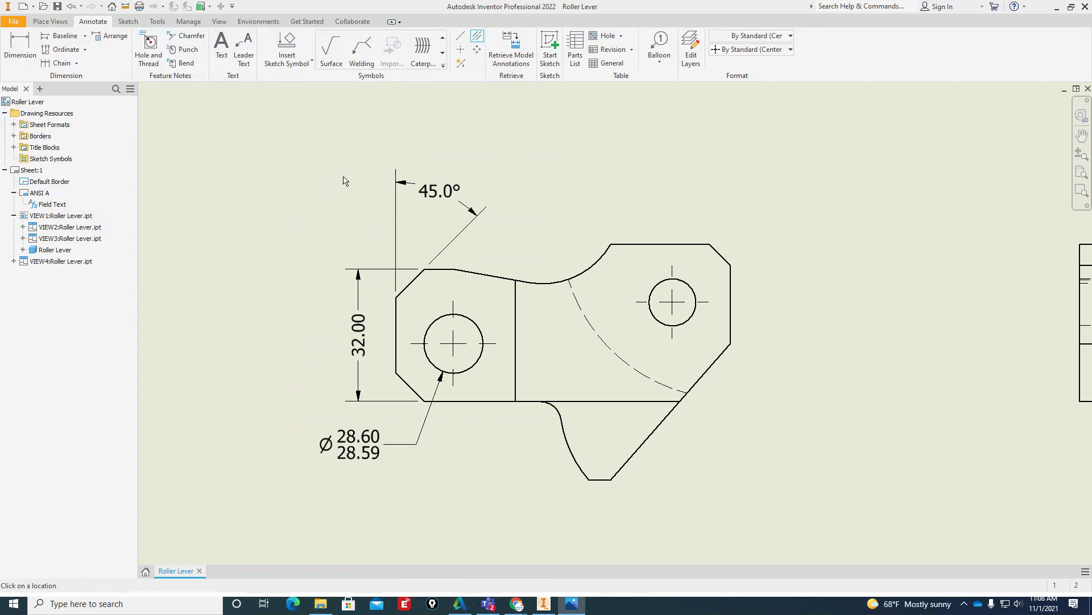
{"action": "left_click", "coordinate": [22, 55]}
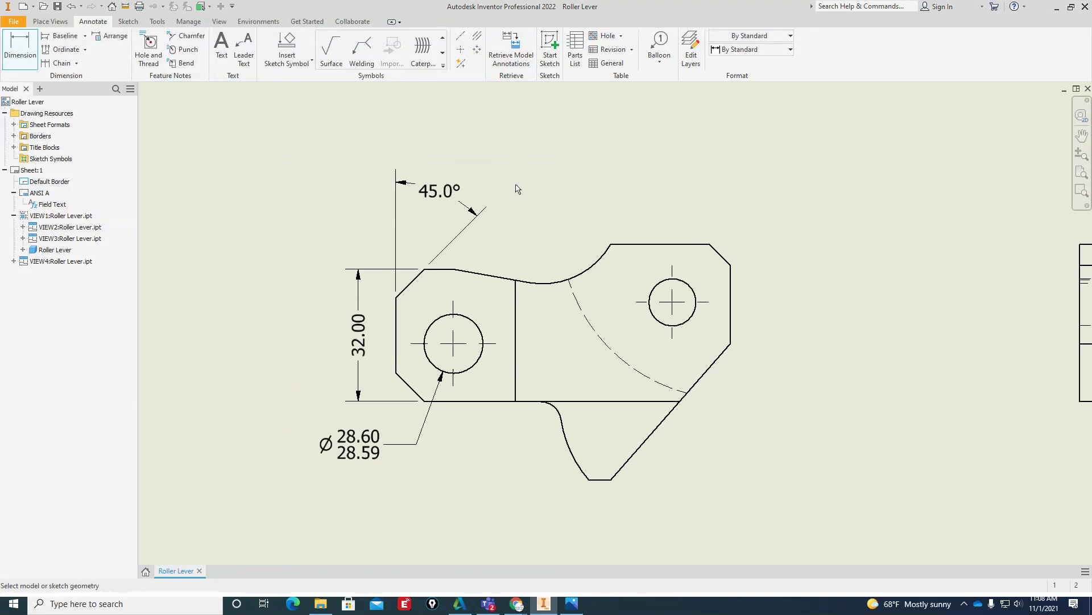
{"action": "left_click", "coordinate": [782, 50]}
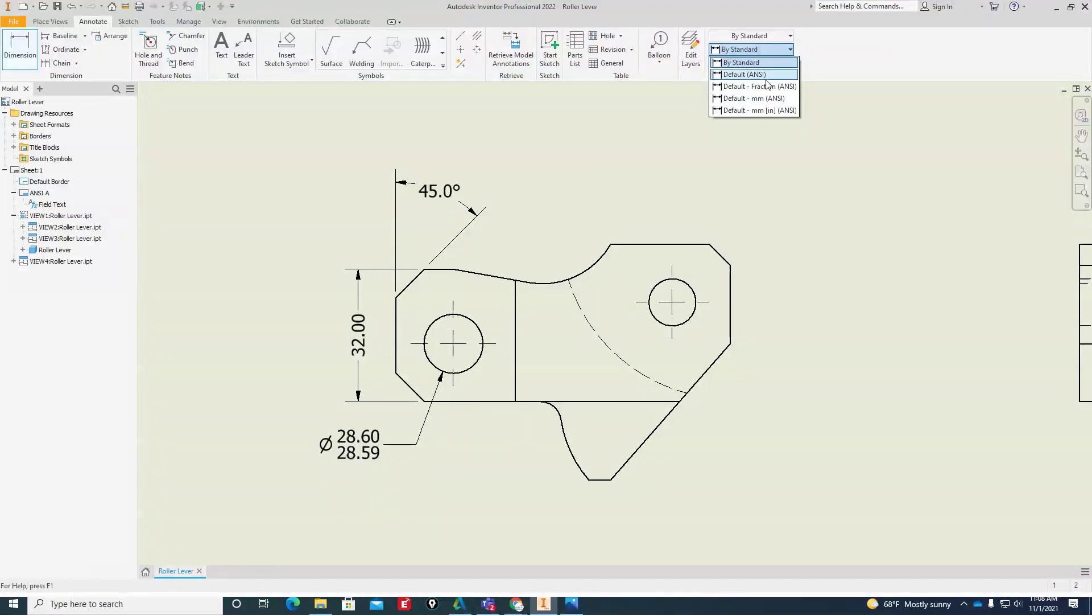
{"action": "left_click", "coordinate": [723, 13]}
Compare the views and existing dimensions across the whole sheet with the dimensions in the Roller Lever reference image.
{"action": "scroll", "coordinate": [280, 301], "scroll_direction": "down", "scroll_amount": 6}
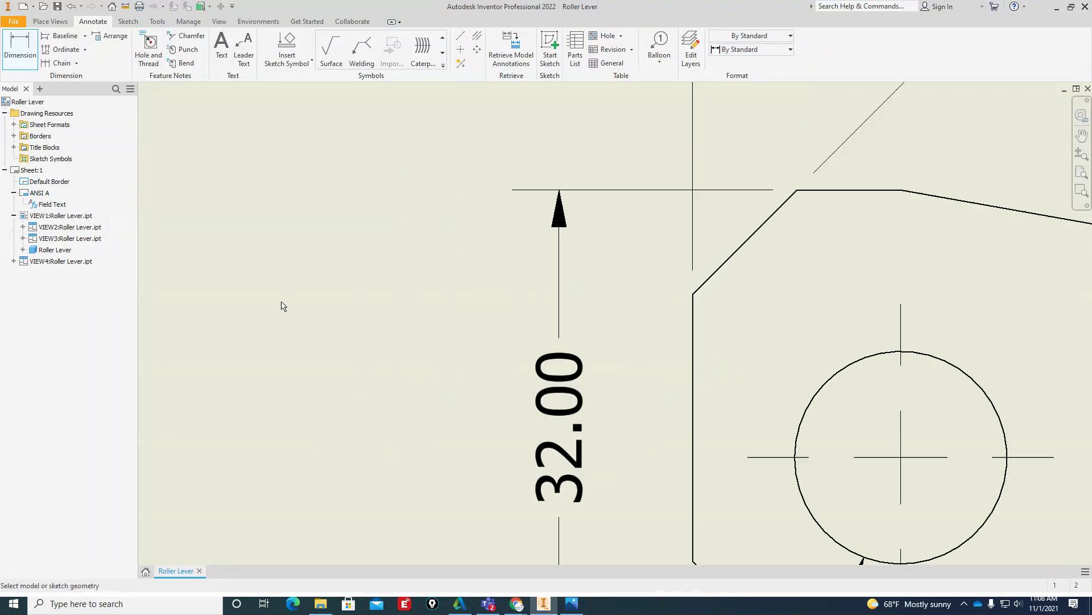
{"action": "scroll", "coordinate": [289, 320], "scroll_direction": "up", "scroll_amount": 3}
{"action": "scroll", "coordinate": [289, 325], "scroll_direction": "up", "scroll_amount": 5}
{"action": "scroll", "coordinate": [424, 289], "scroll_direction": "down", "scroll_amount": 3}
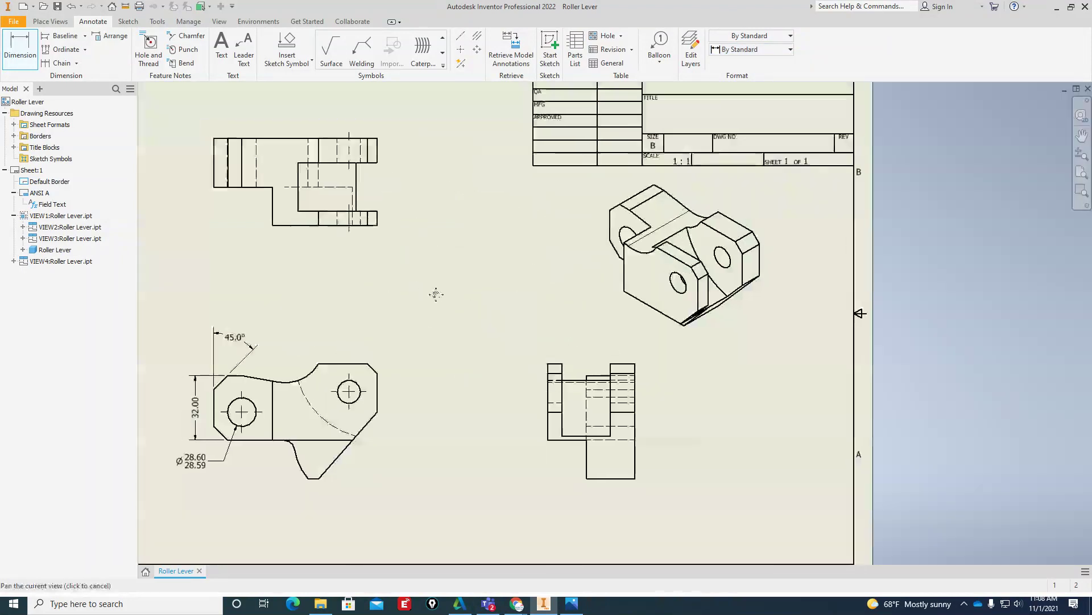
{"action": "left_click_drag", "start_coordinate": [1091, 78], "coordinate": [655, 63]}
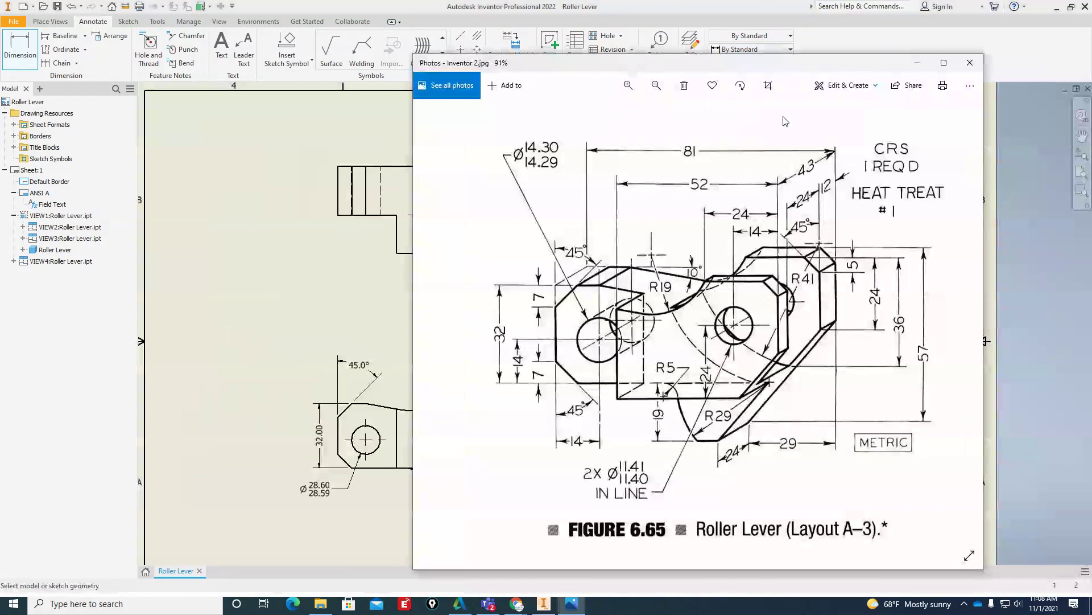
{"action": "left_click_drag", "start_coordinate": [782, 71], "coordinate": [1091, 71]}
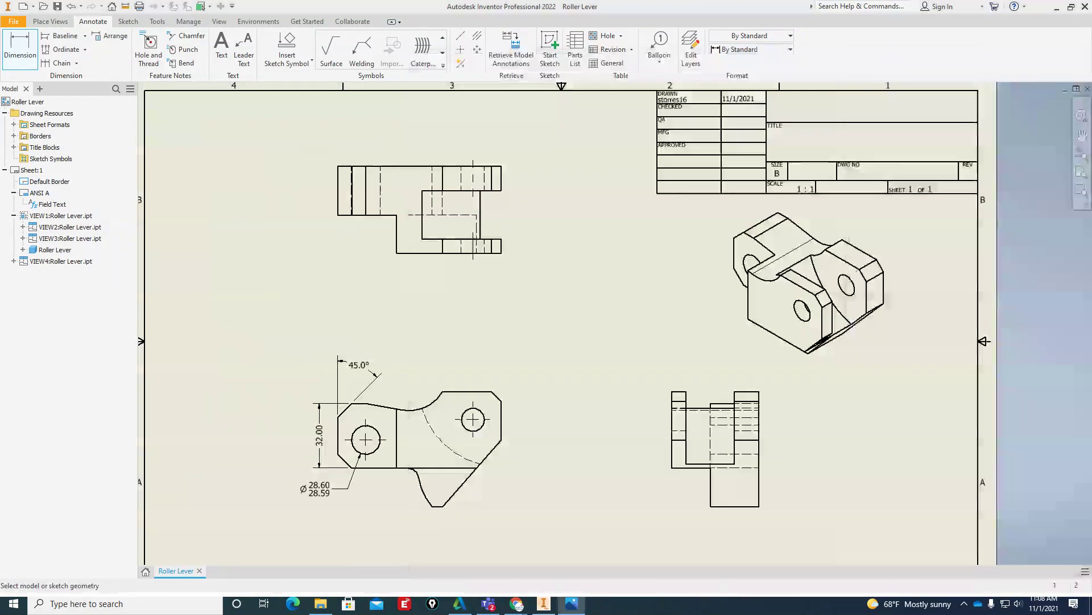
{"action": "scroll", "coordinate": [561, 314], "scroll_direction": "down", "scroll_amount": 3}
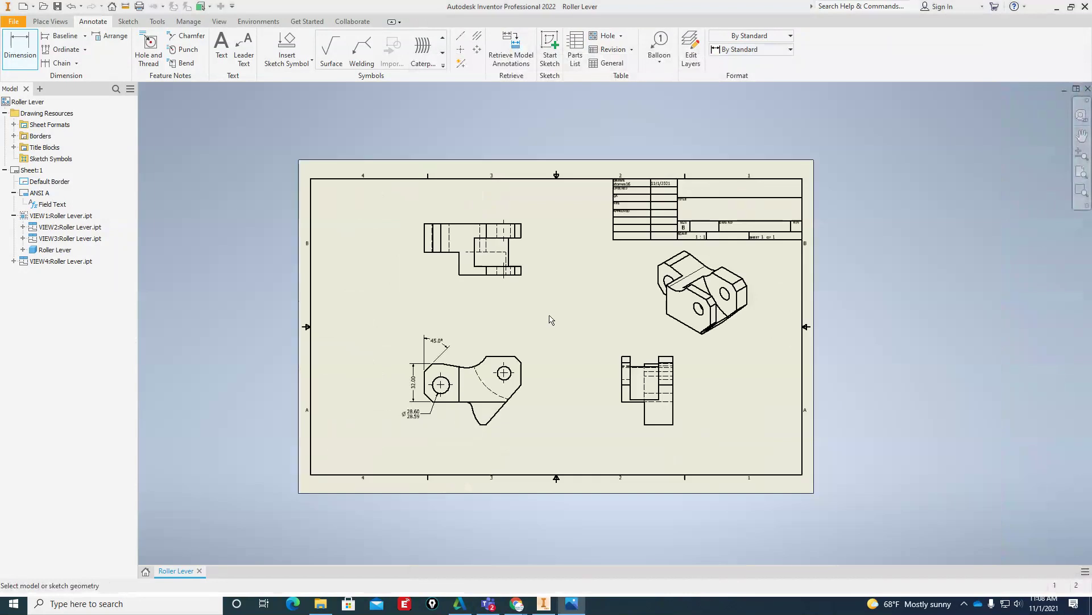